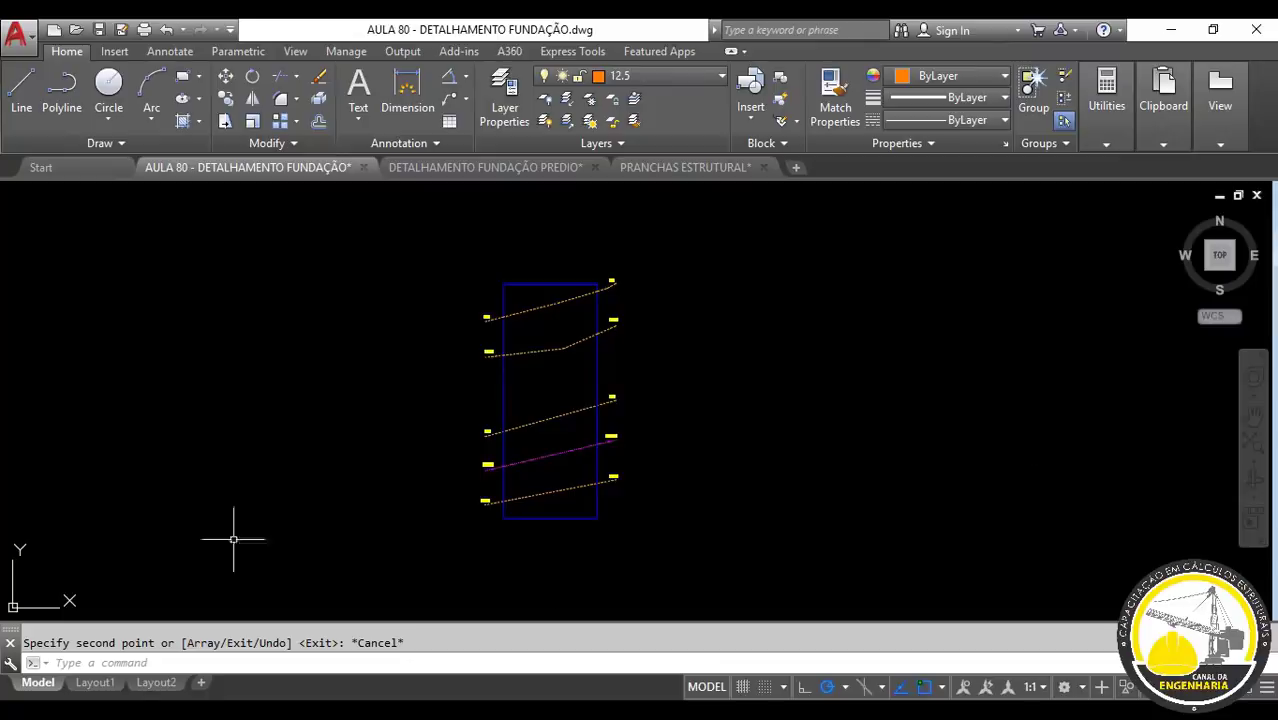
Step: Examine the rectangular lot plan with its contour lines and elevation labels
scroll(579, 445, up, 4)
scroll(631, 500, down, 2)
middle_drag(572, 434, 666, 517)
middle_drag(669, 406, 678, 373)
scroll(679, 373, down, 2)
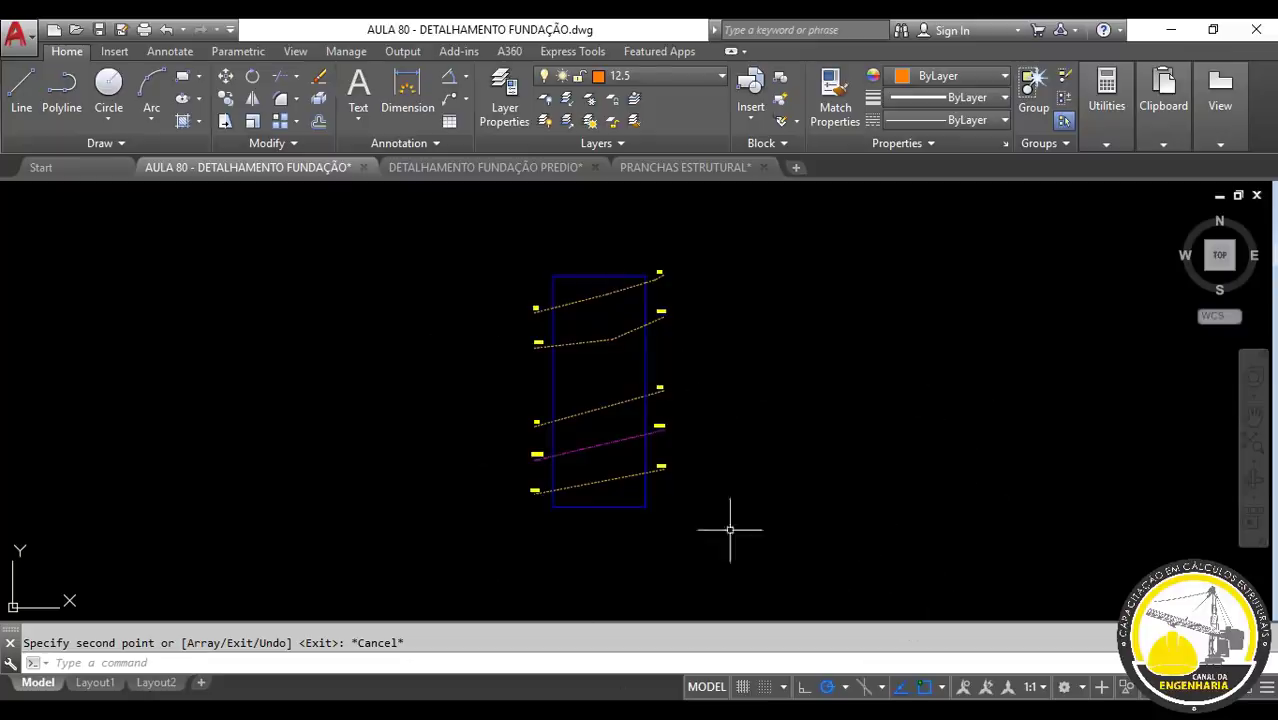
scroll(729, 527, up, 4)
middle_drag(645, 426, 722, 602)
scroll(727, 460, down, 2)
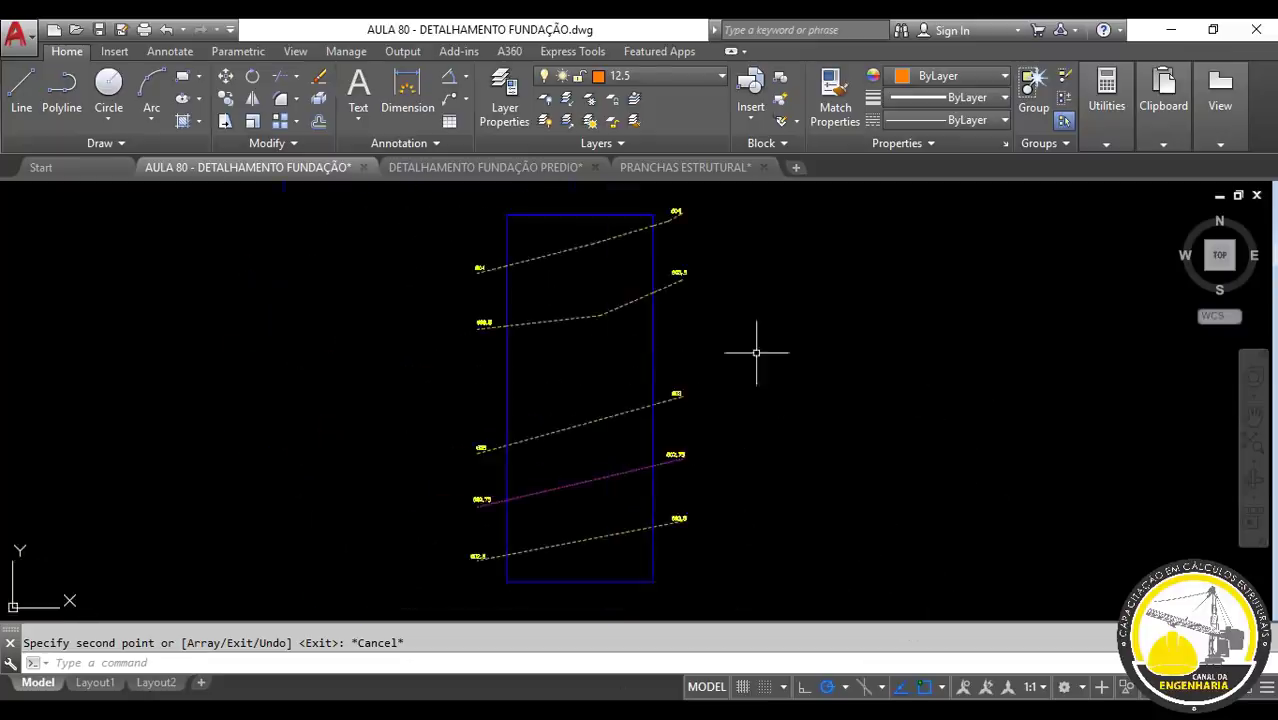
middle_drag(673, 451, 626, 474)
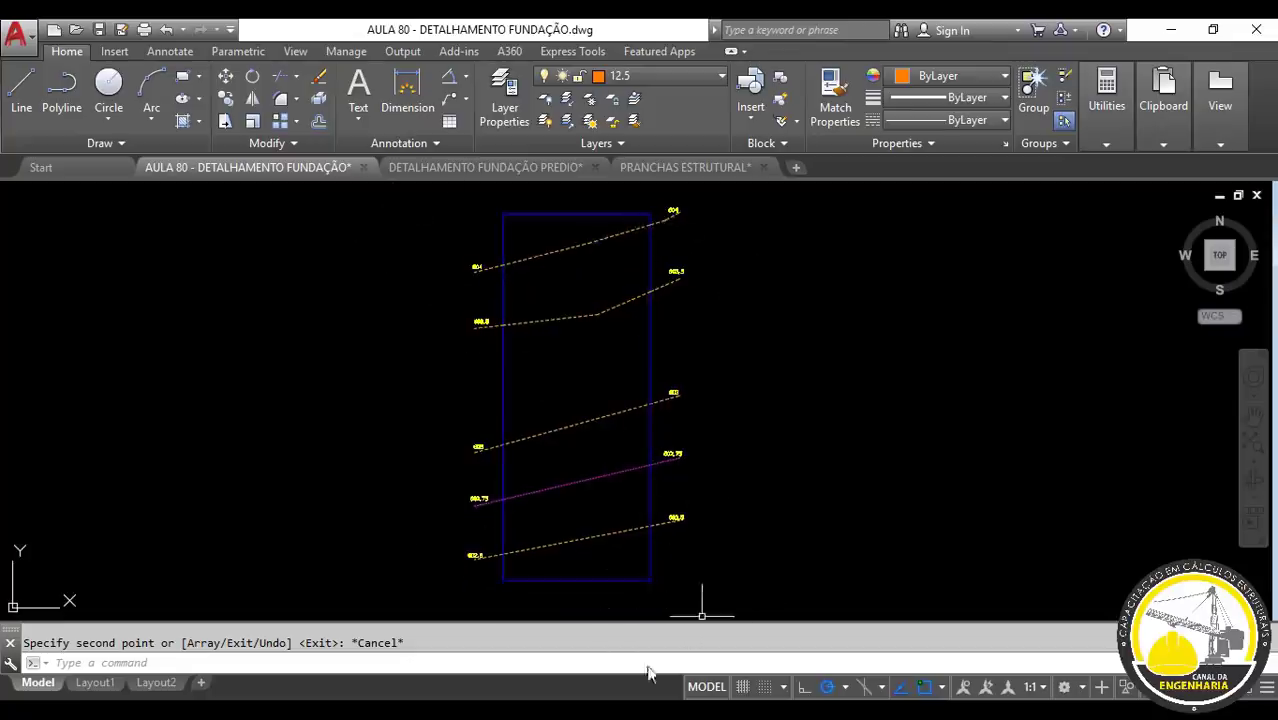
Step: Dimension the full length of the lot rectangle along its left side, placing the dimension line outside the lot
click(408, 100)
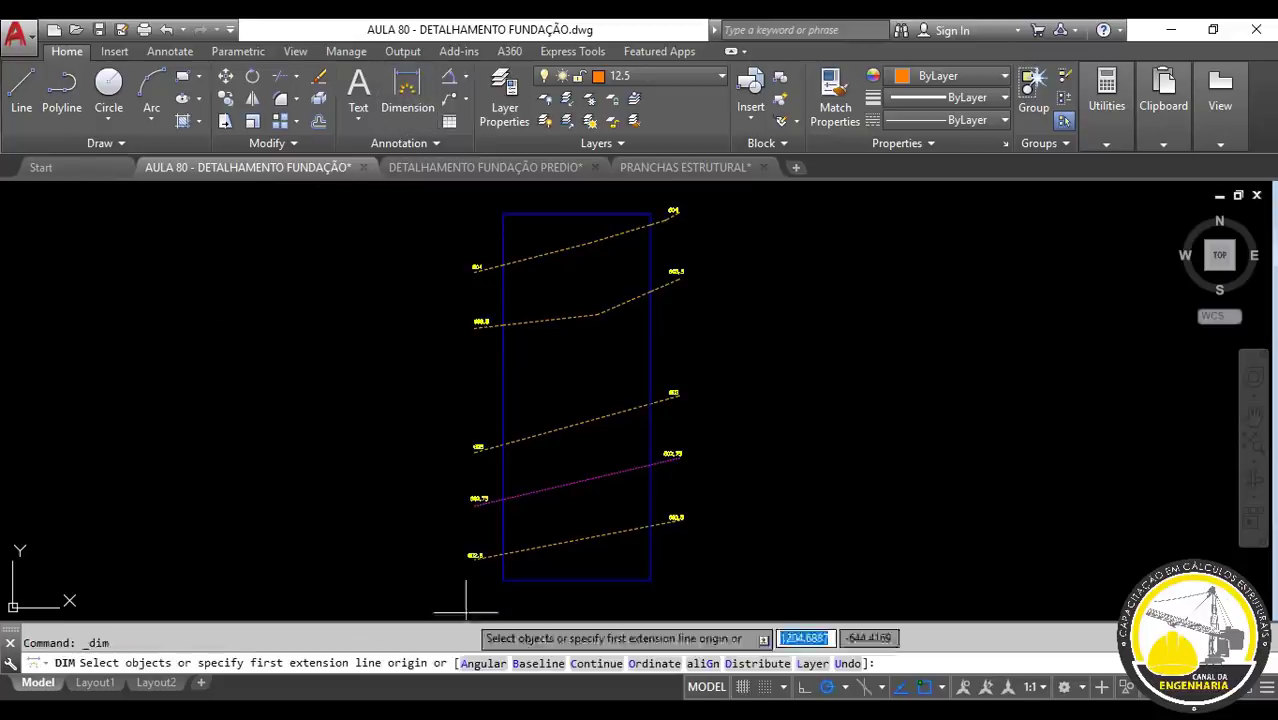
click(503, 579)
click(503, 213)
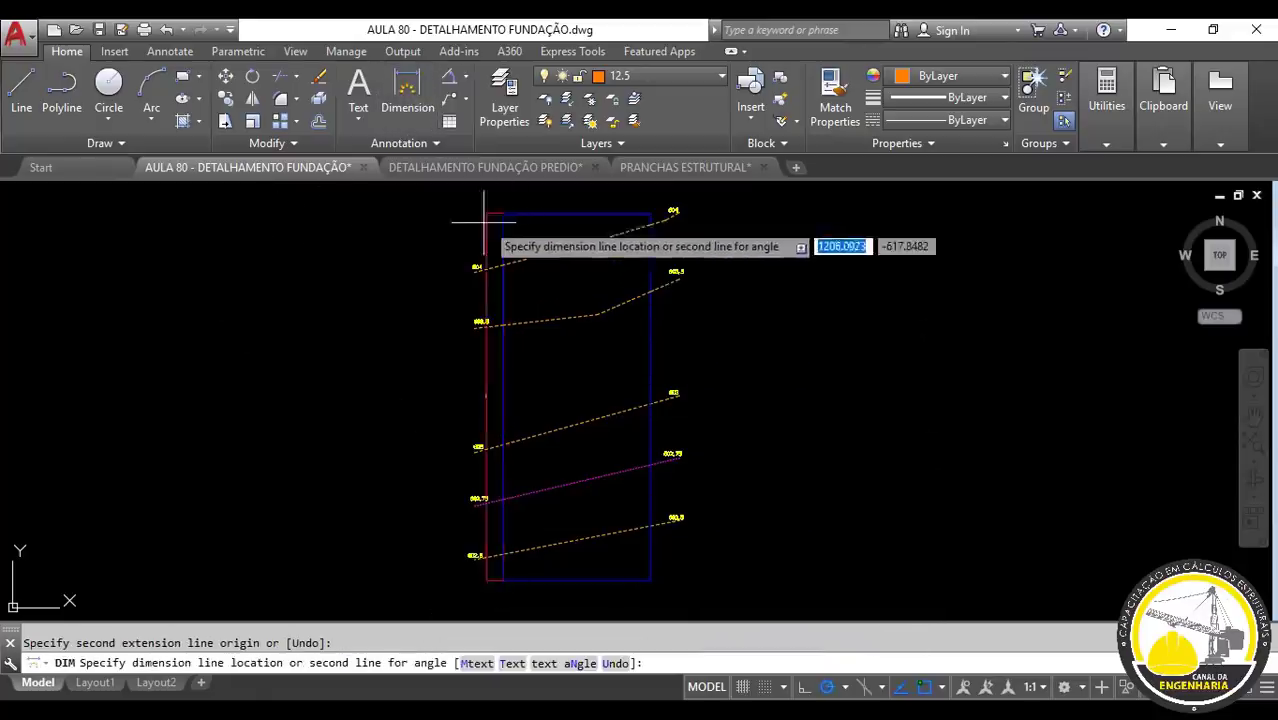
click(466, 300)
scroll(466, 400, up, 5)
scroll(480, 380, up, 4)
scroll(480, 328, down, 10)
Step: Dimension the width of the lot along its bottom edge, placing the dimension line below, and end the dimension command
middle_drag(596, 468, 471, 294)
scroll(495, 304, down, 4)
scroll(567, 455, up, 5)
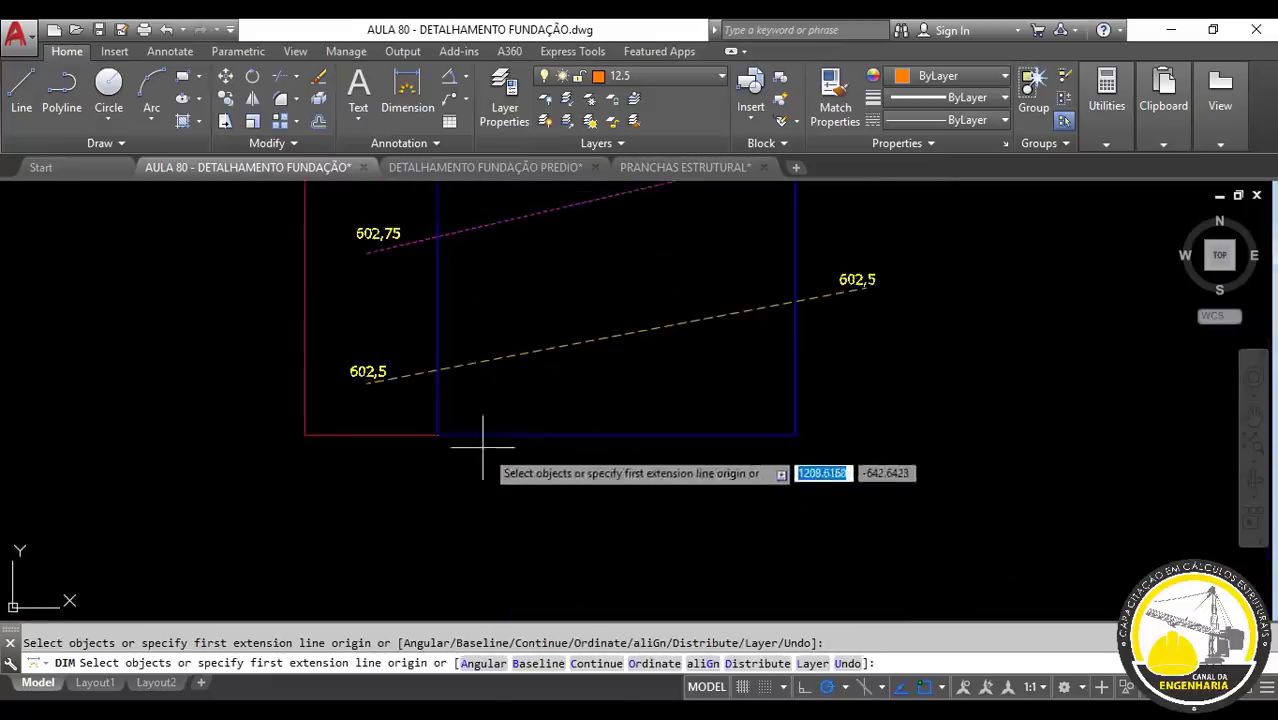
click(437, 434)
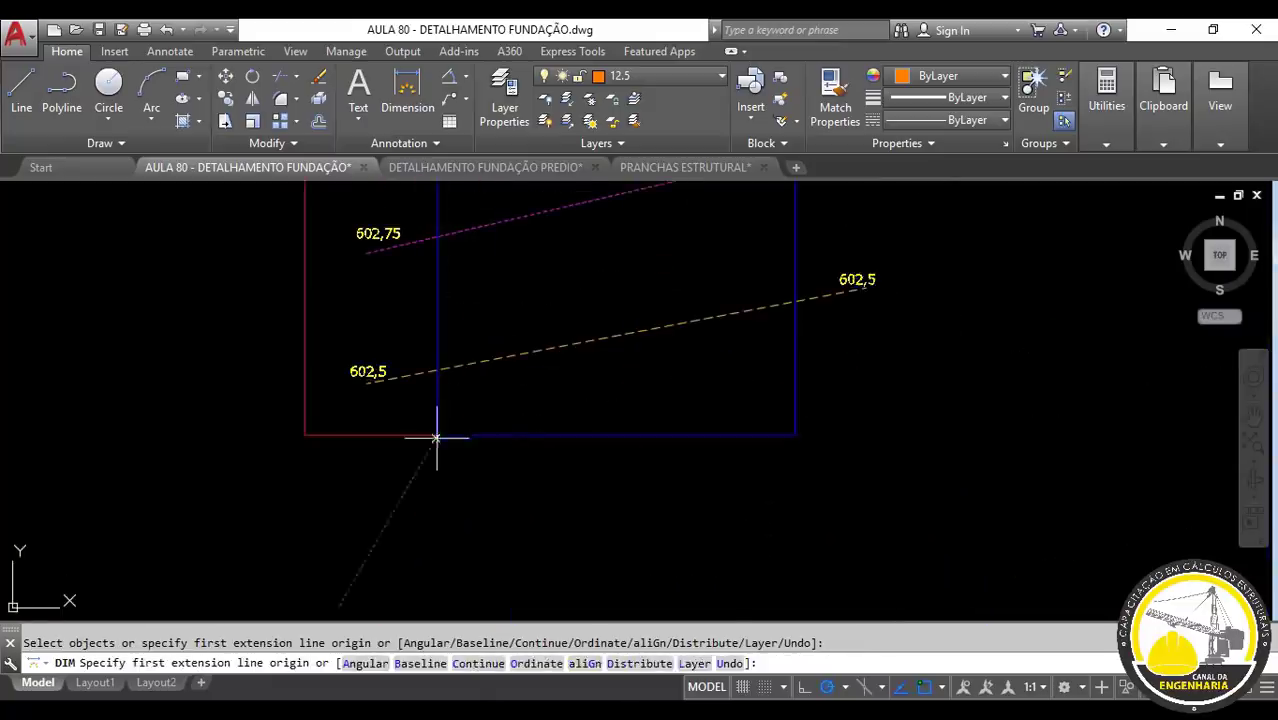
click(795, 434)
click(793, 486)
scroll(627, 503, up, 2)
scroll(615, 500, up, 4)
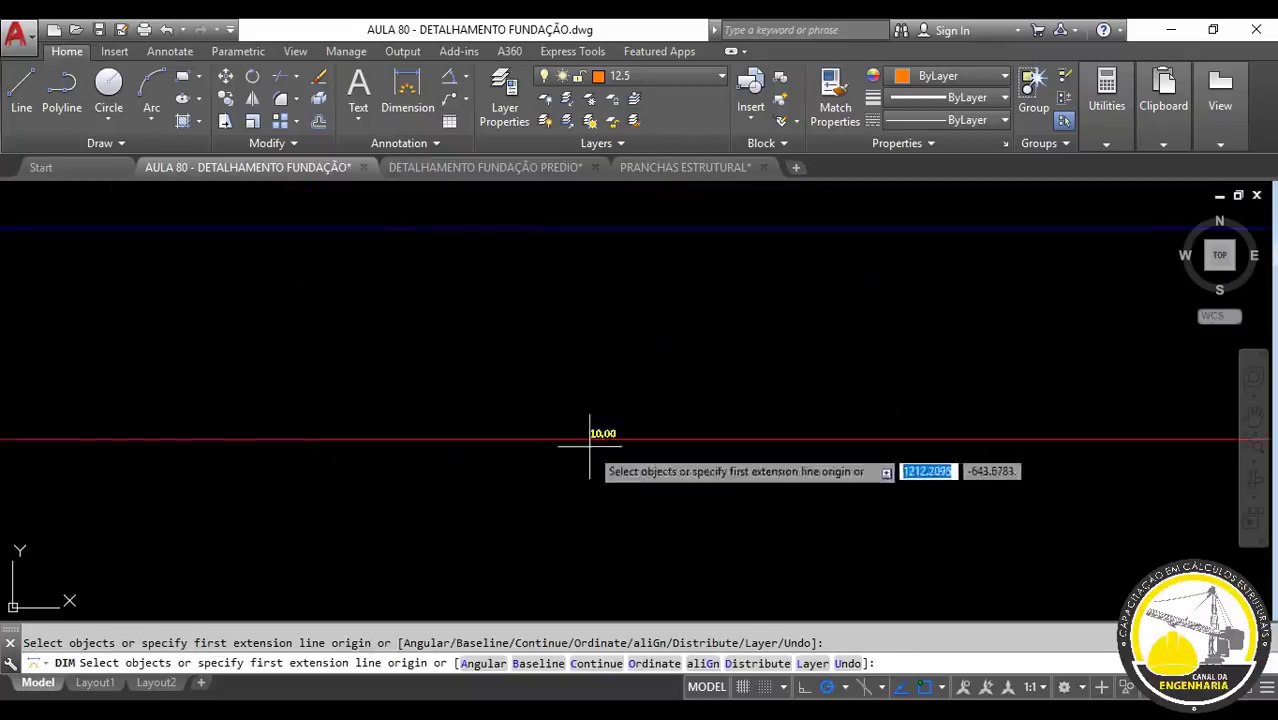
scroll(648, 436, down, 10)
middle_drag(685, 430, 672, 466)
scroll(680, 517, up, 3)
middle_drag(716, 411, 707, 559)
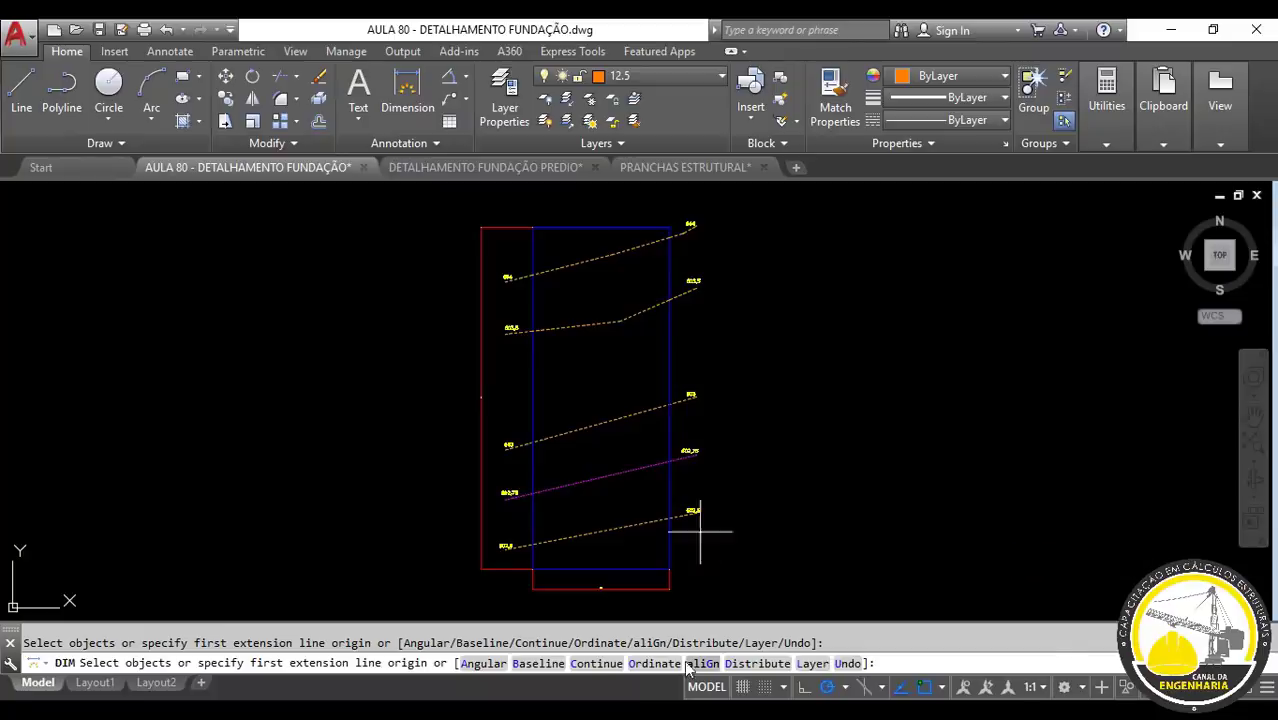
scroll(613, 585, up, 4)
scroll(461, 482, up, 4)
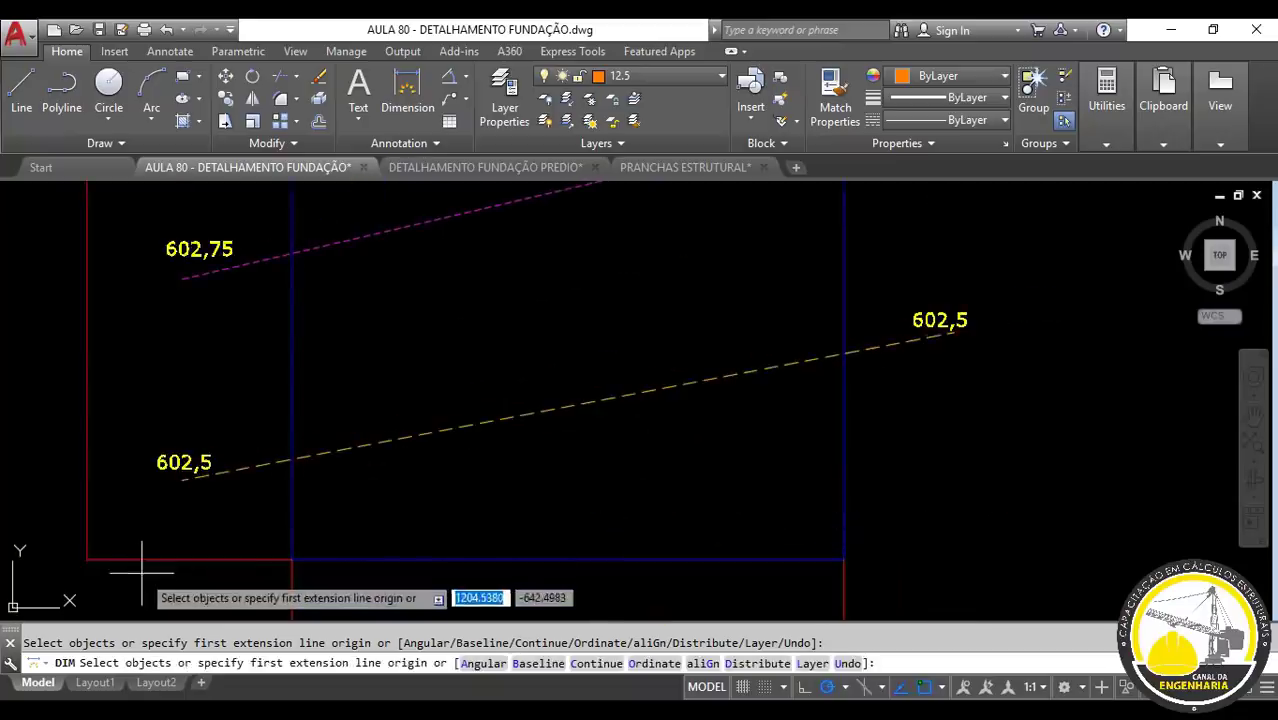
key(Escape)
Step: Examine the contour levels across the lot, from the 602,5 line at the front to the 604 line at the back
scroll(560, 422, down, 2)
middle_drag(559, 424, 503, 618)
middle_drag(645, 338, 619, 454)
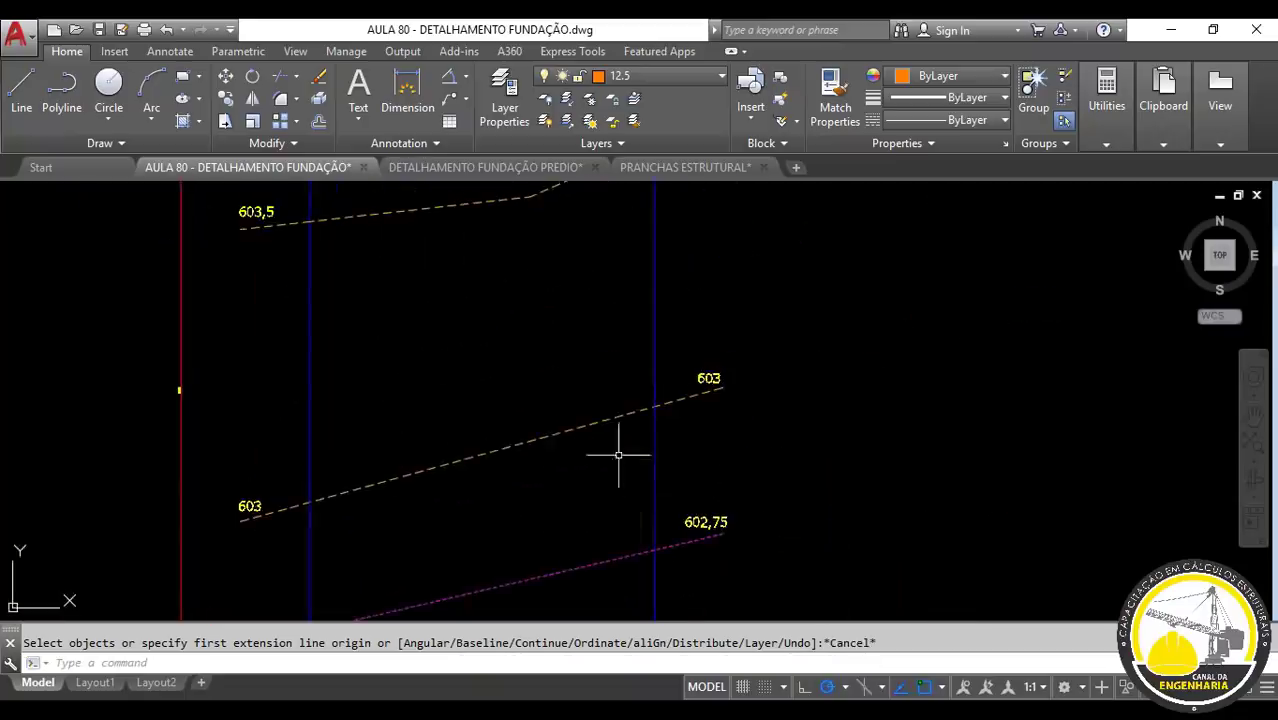
middle_drag(787, 376, 751, 467)
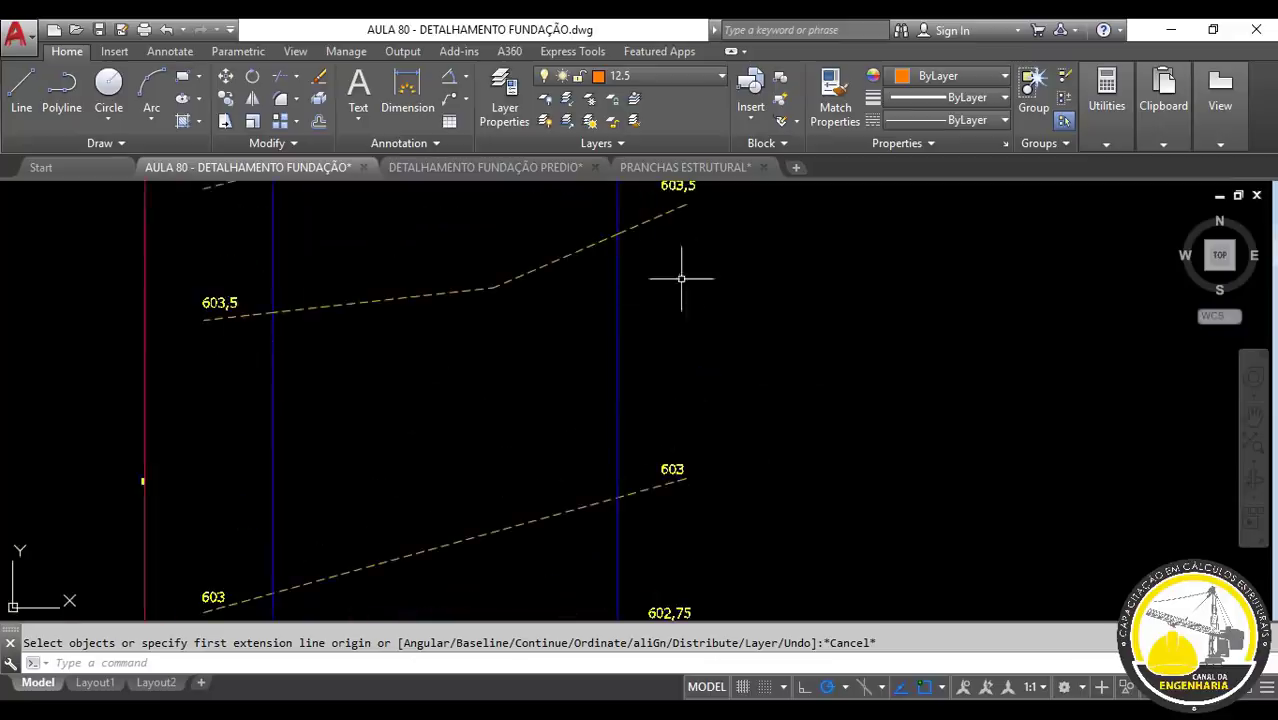
middle_drag(679, 274, 542, 502)
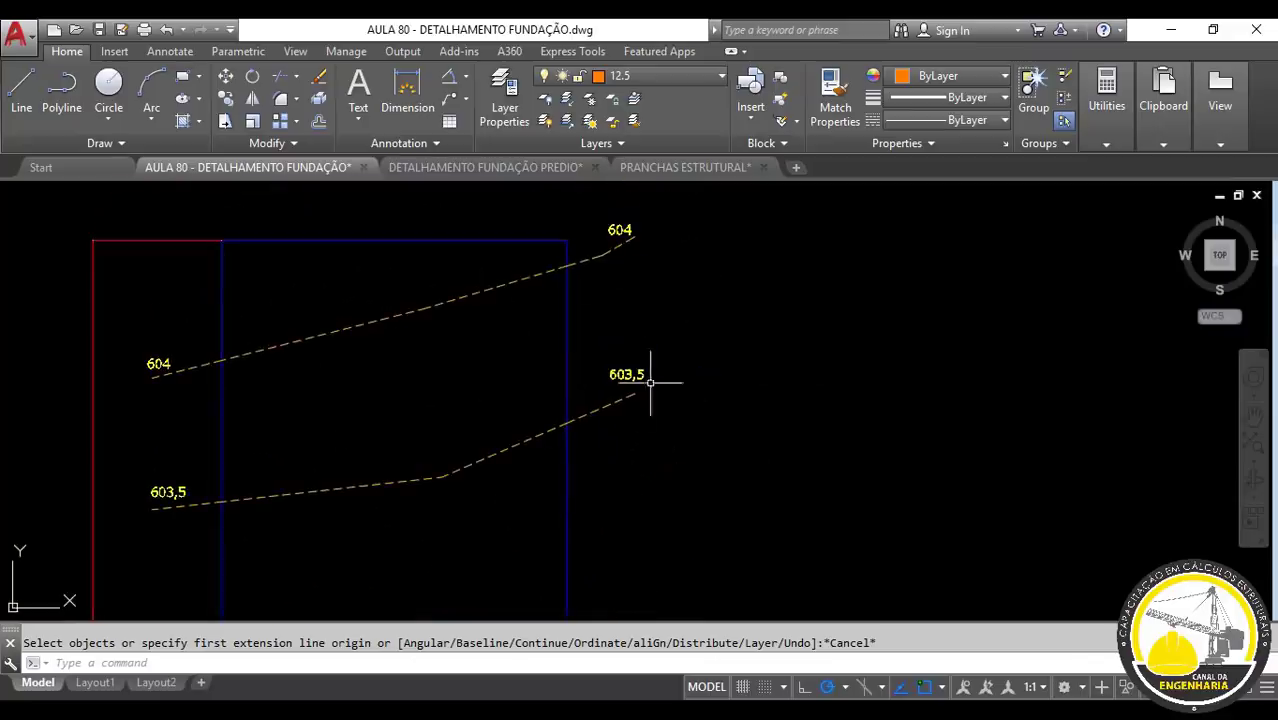
scroll(653, 380, down, 2)
scroll(639, 288, up, 2)
scroll(598, 376, down, 3)
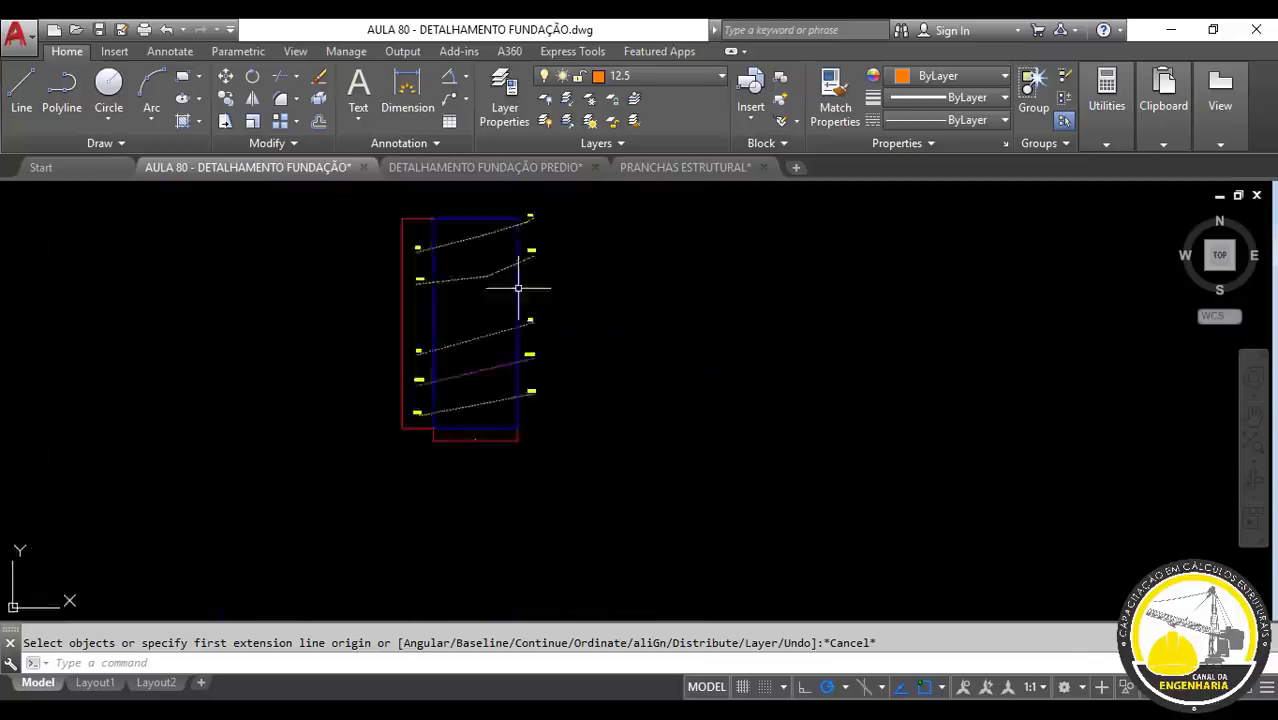
scroll(579, 337, up, 3)
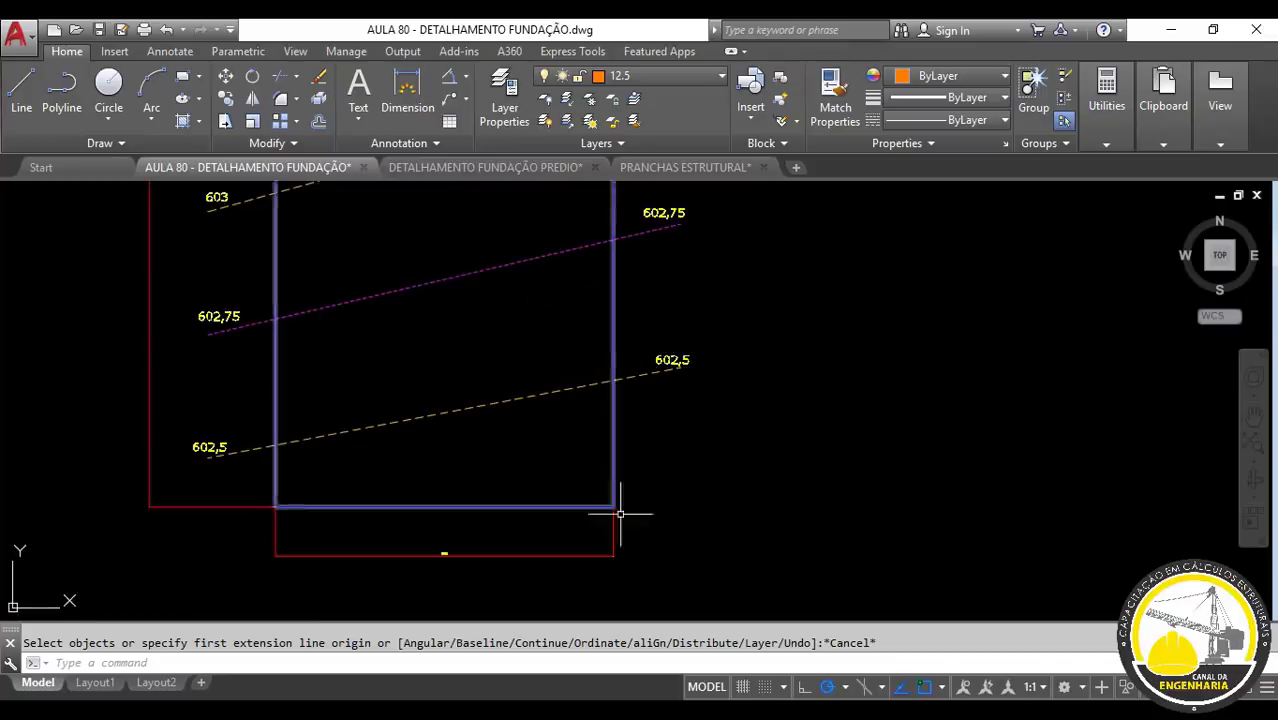
scroll(608, 506, up, 2)
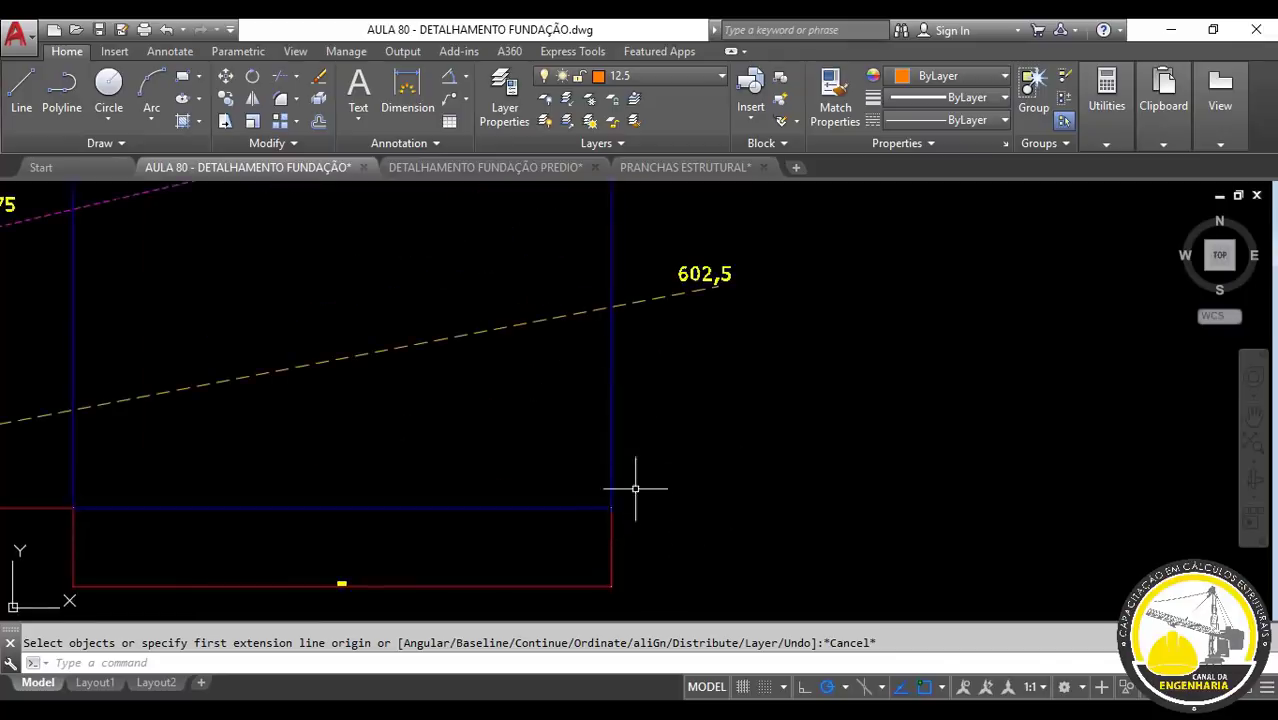
scroll(605, 503, down, 3)
scroll(643, 406, up, 2)
middle_drag(643, 406, 656, 522)
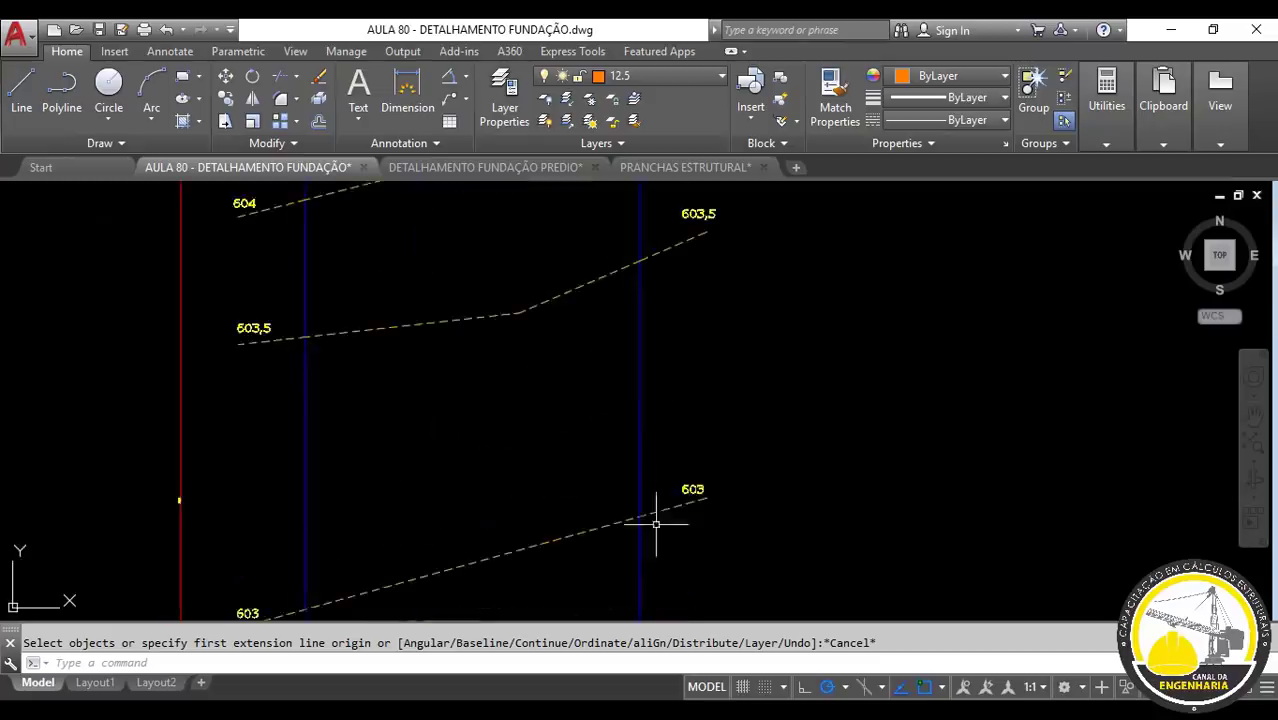
middle_drag(654, 333, 673, 542)
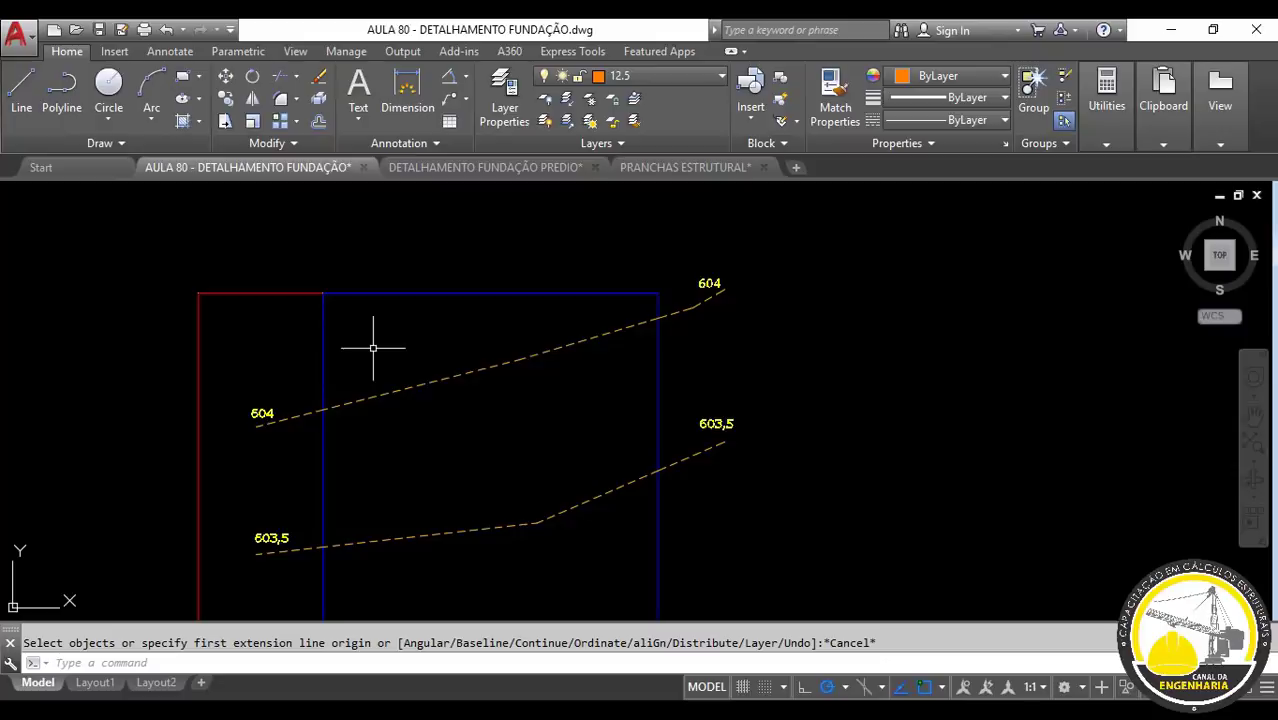
scroll(822, 437, down, 5)
middle_drag(758, 380, 745, 357)
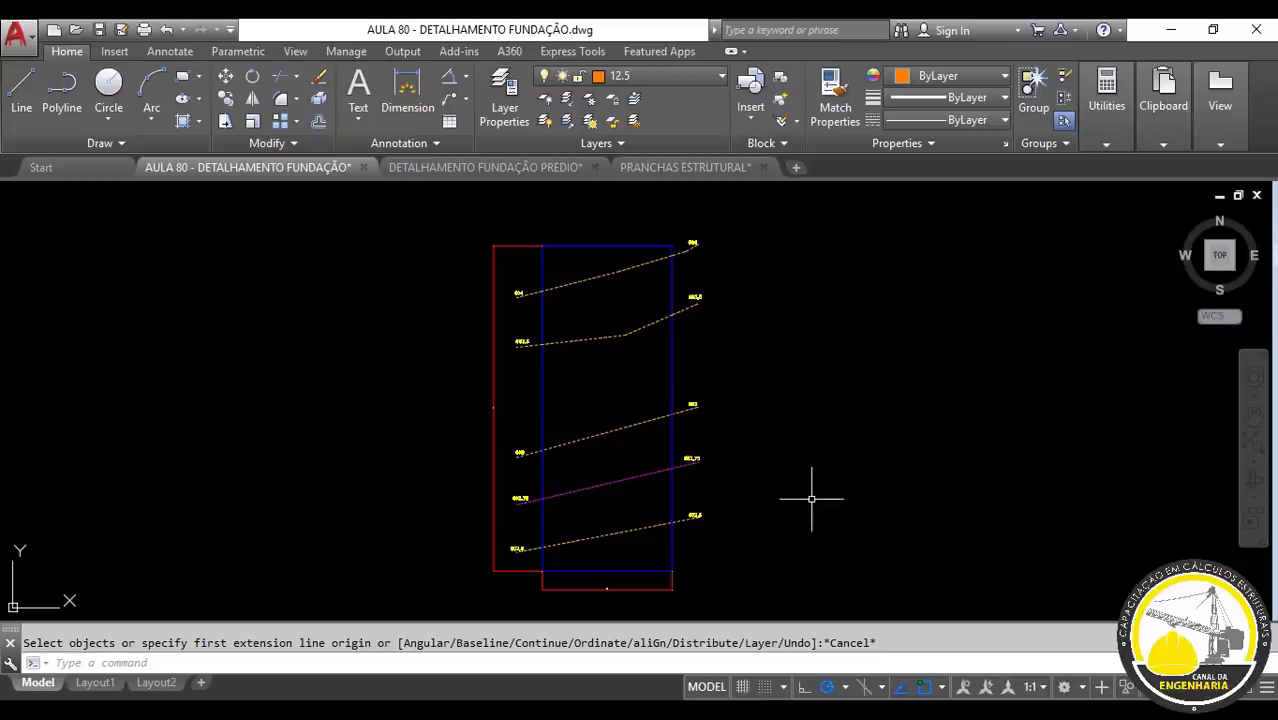
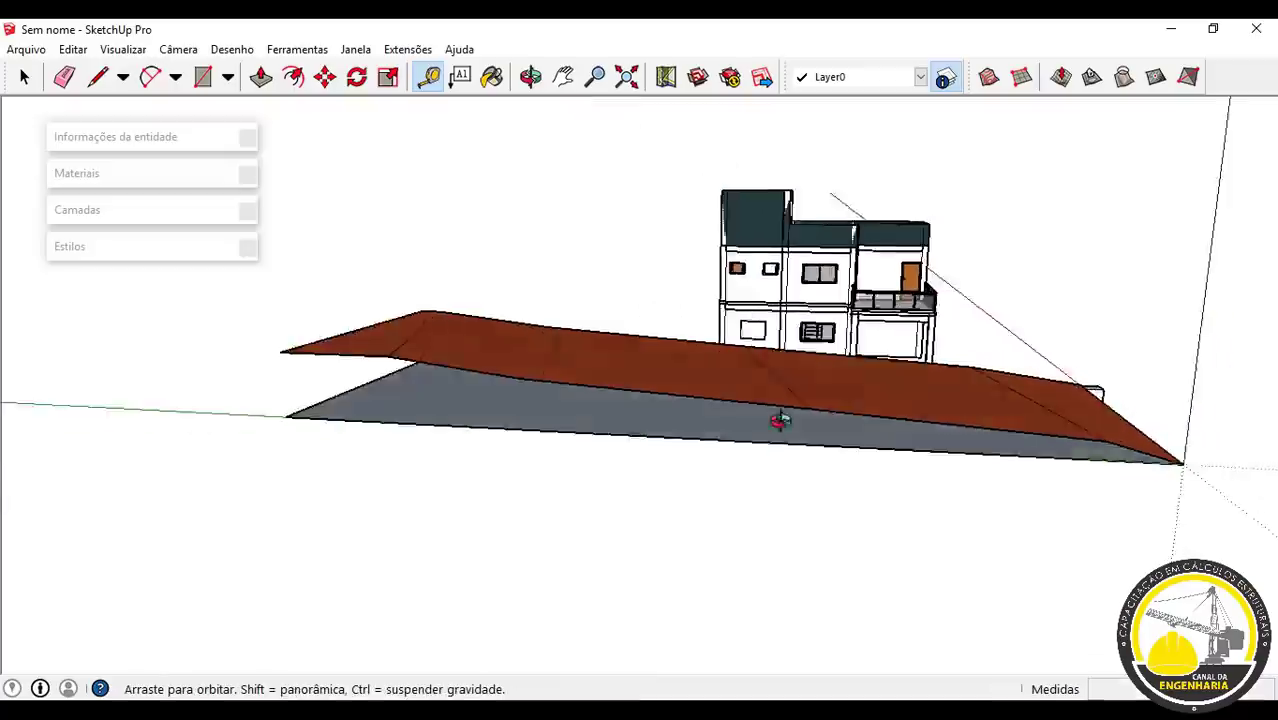
Step: In the SketchUp terrain model, measure the height from the sloped surface's rear corner down to the flat base plane
mouse_move(779, 417)
middle_down()
mouse_move(476, 373)
mouse_move(786, 356)
mouse_move(499, 374)
middle_up()
middle_drag(479, 514, 633, 608)
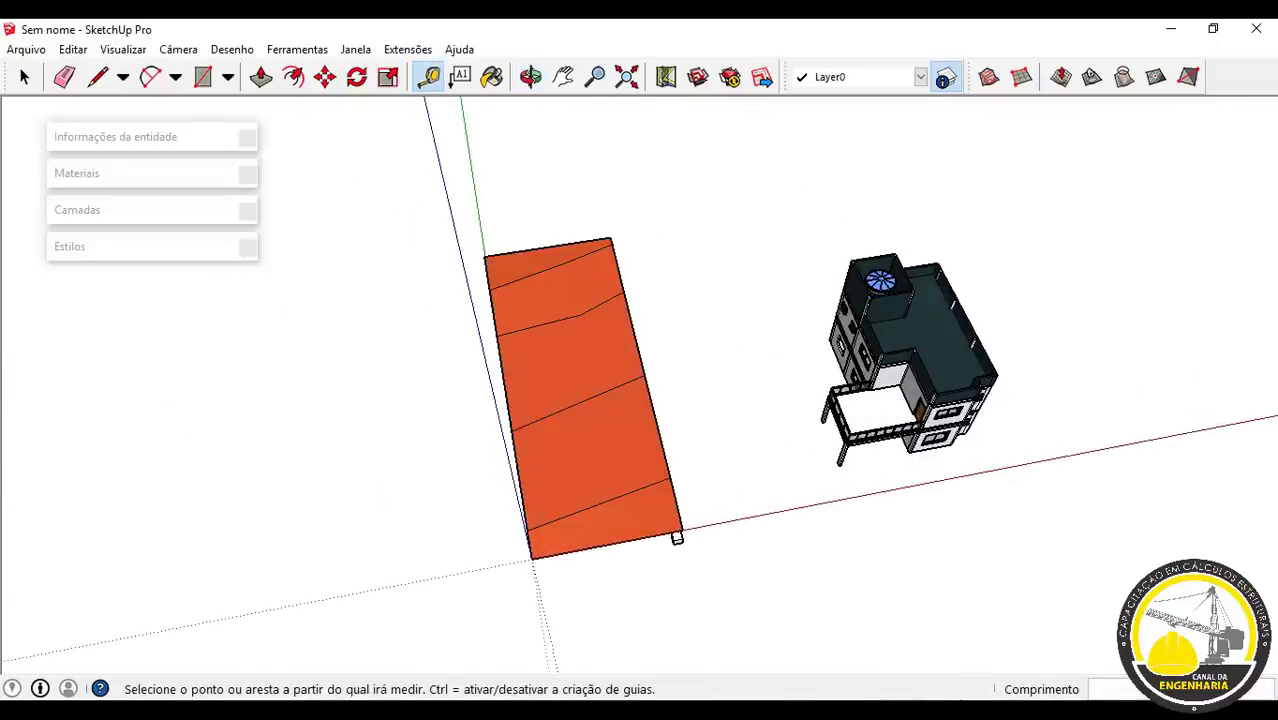
click(297, 688)
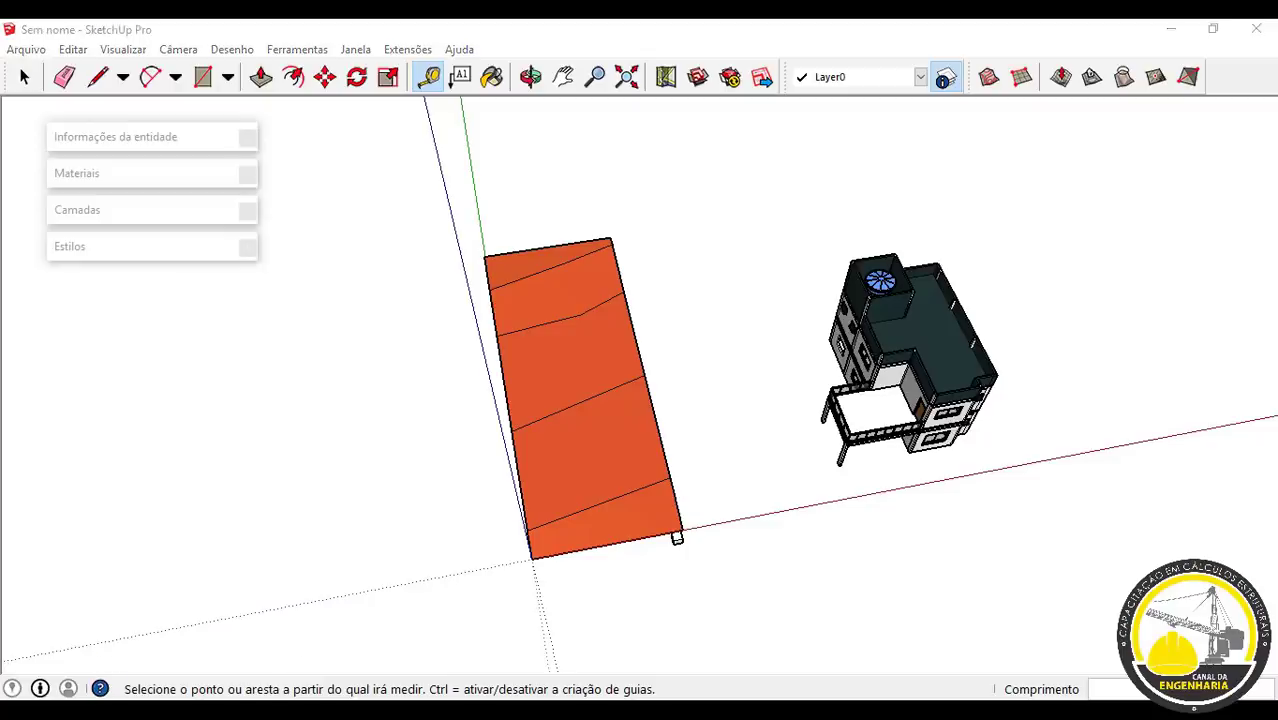
click(141, 626)
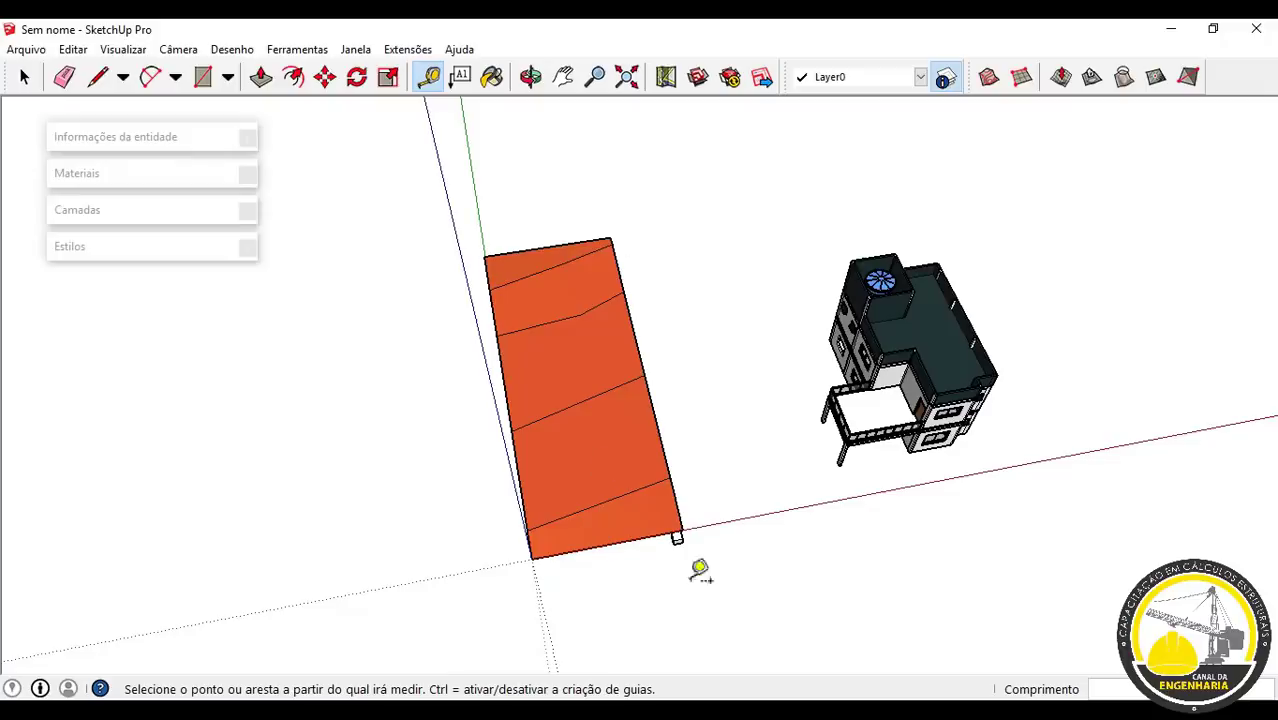
middle_drag(583, 590, 573, 488)
scroll(494, 446, up, 5)
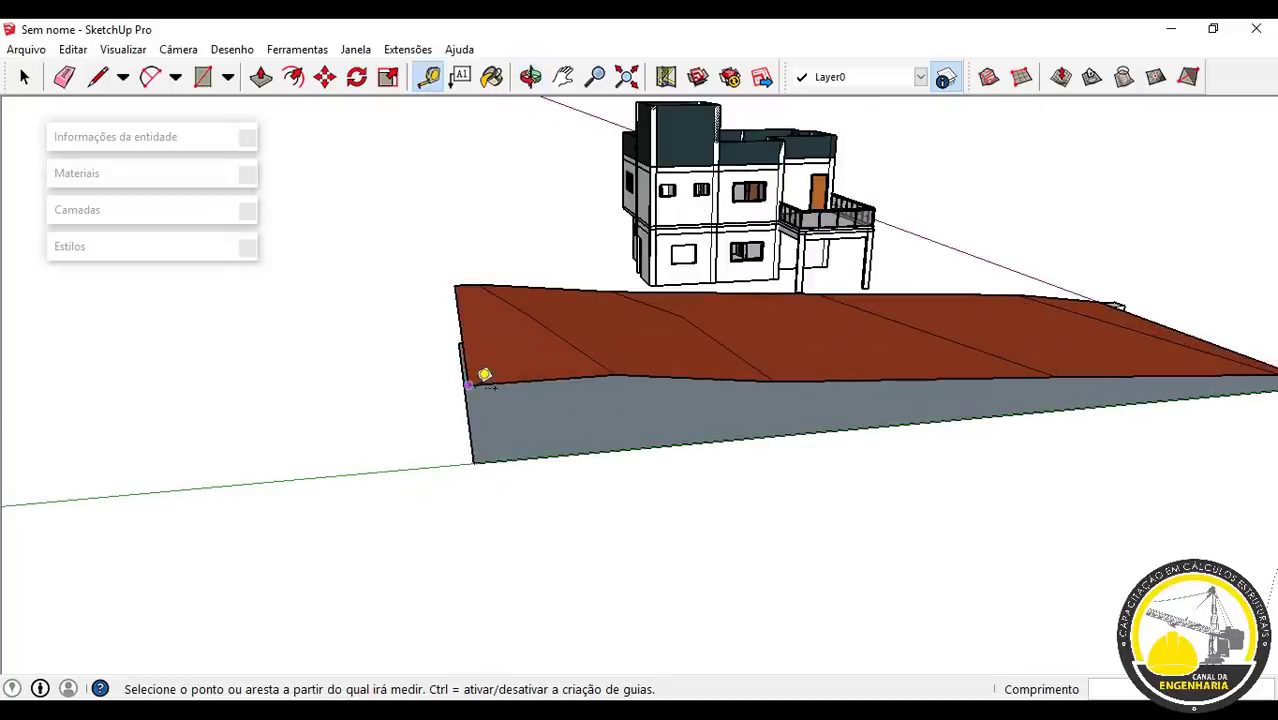
click(468, 385)
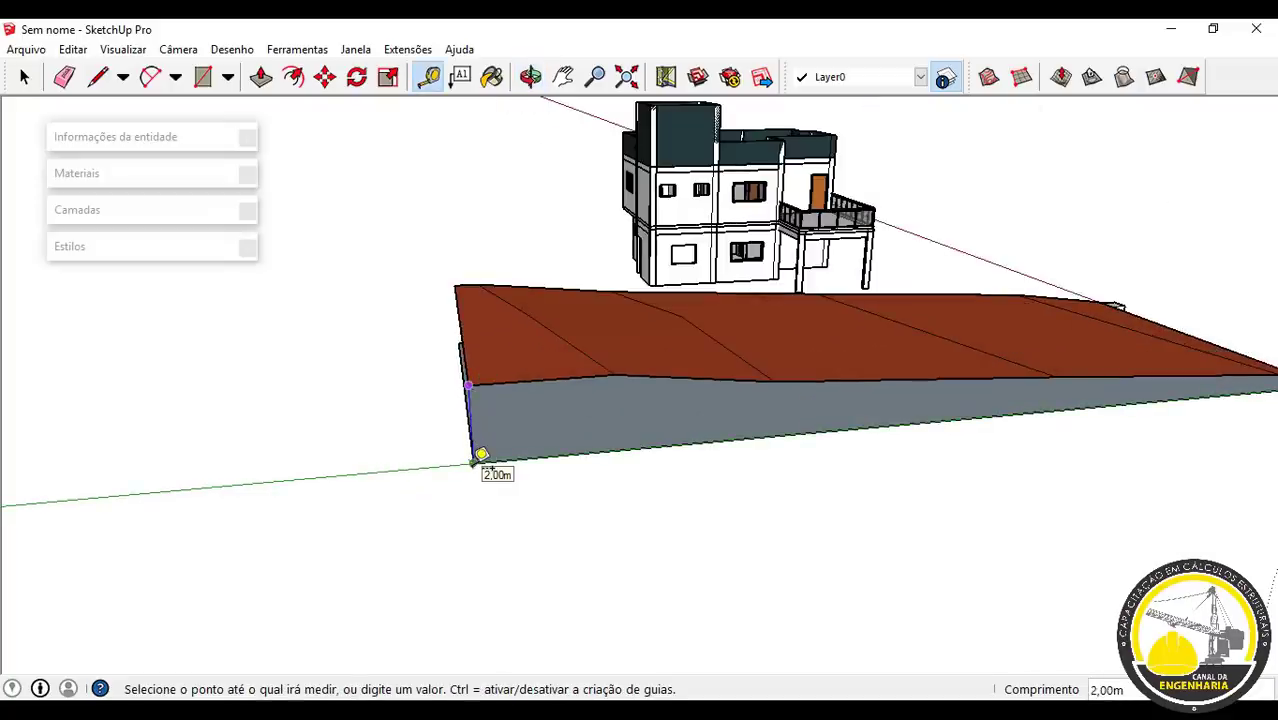
click(481, 455)
Step: Examine the terrain model from above and from both sides, comparing the sloped surface with the flat base plane beneath
middle_drag(480, 451, 728, 414)
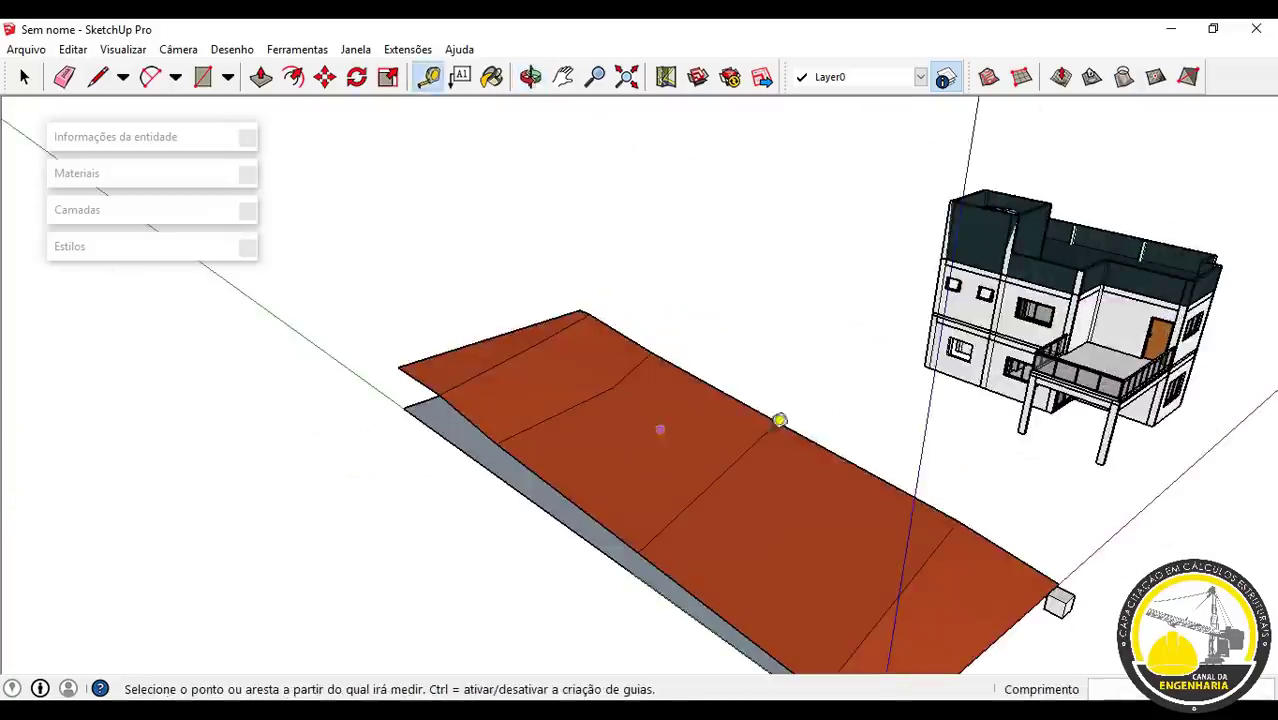
middle_drag(1015, 458, 743, 494)
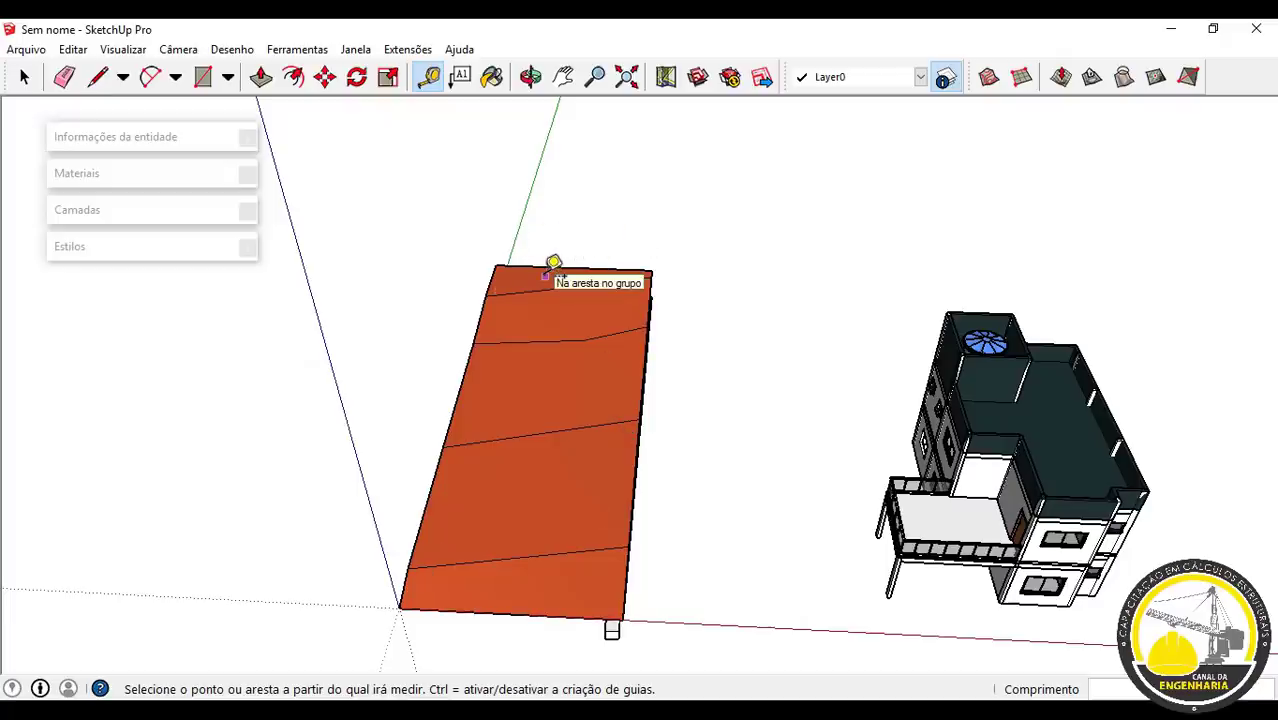
mouse_move(976, 305)
middle_down()
mouse_move(957, 398)
mouse_move(701, 311)
middle_up()
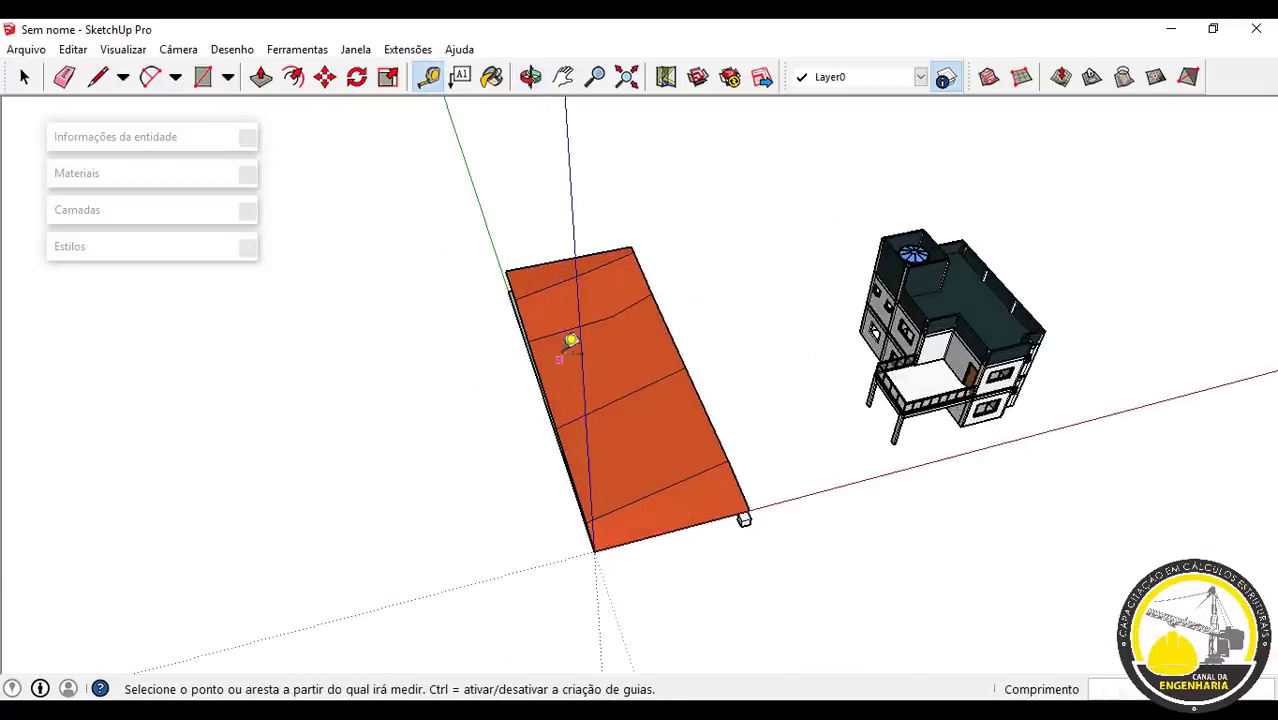
middle_drag(805, 200, 987, 291)
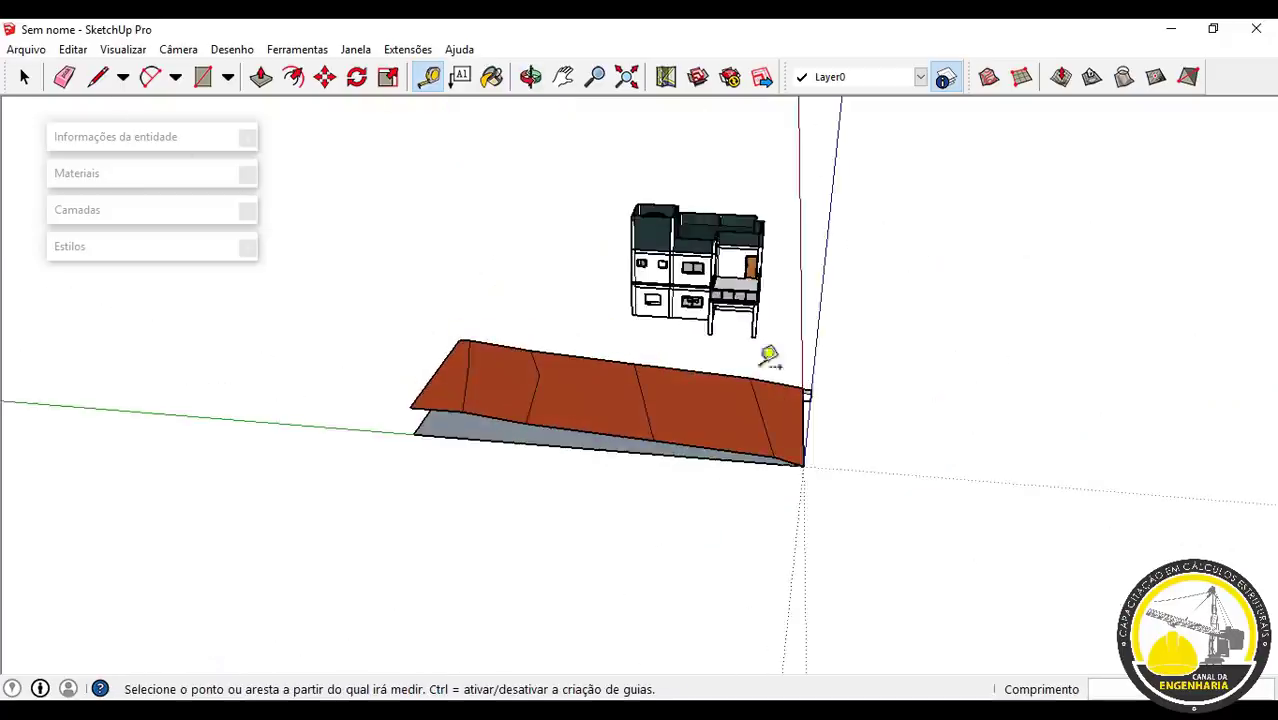
scroll(430, 460, up, 3)
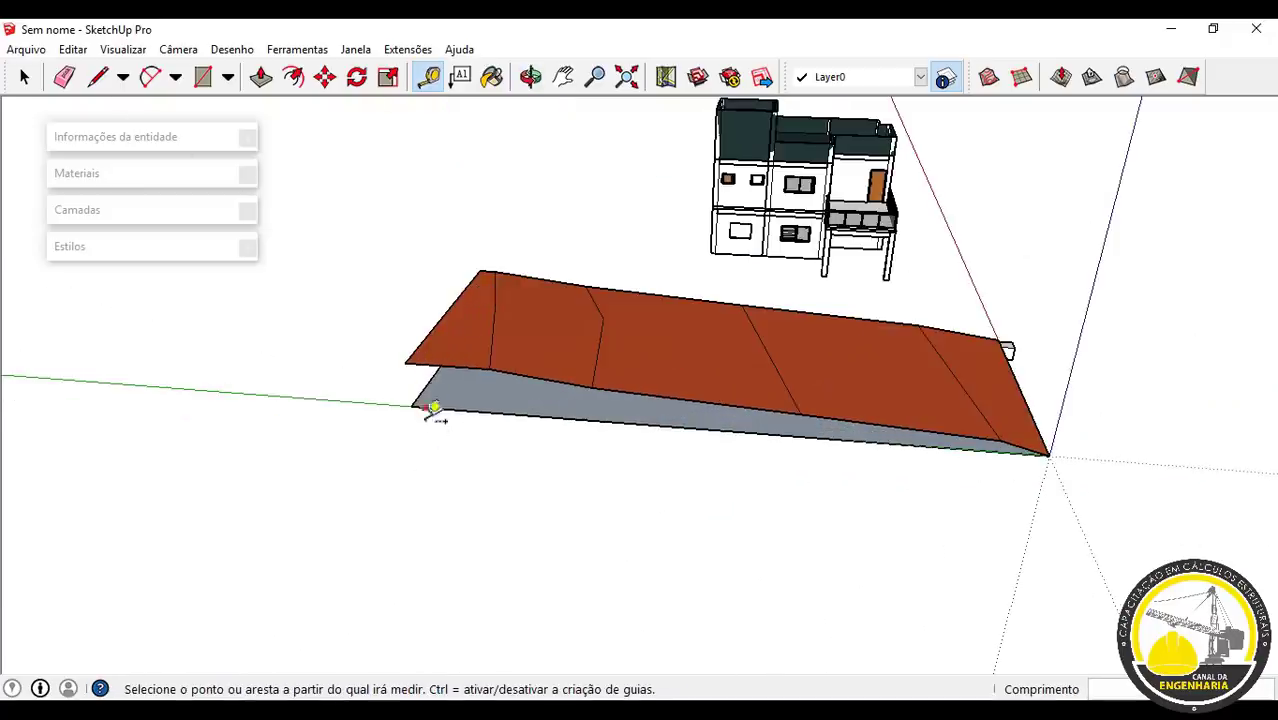
middle_drag(437, 344, 790, 285)
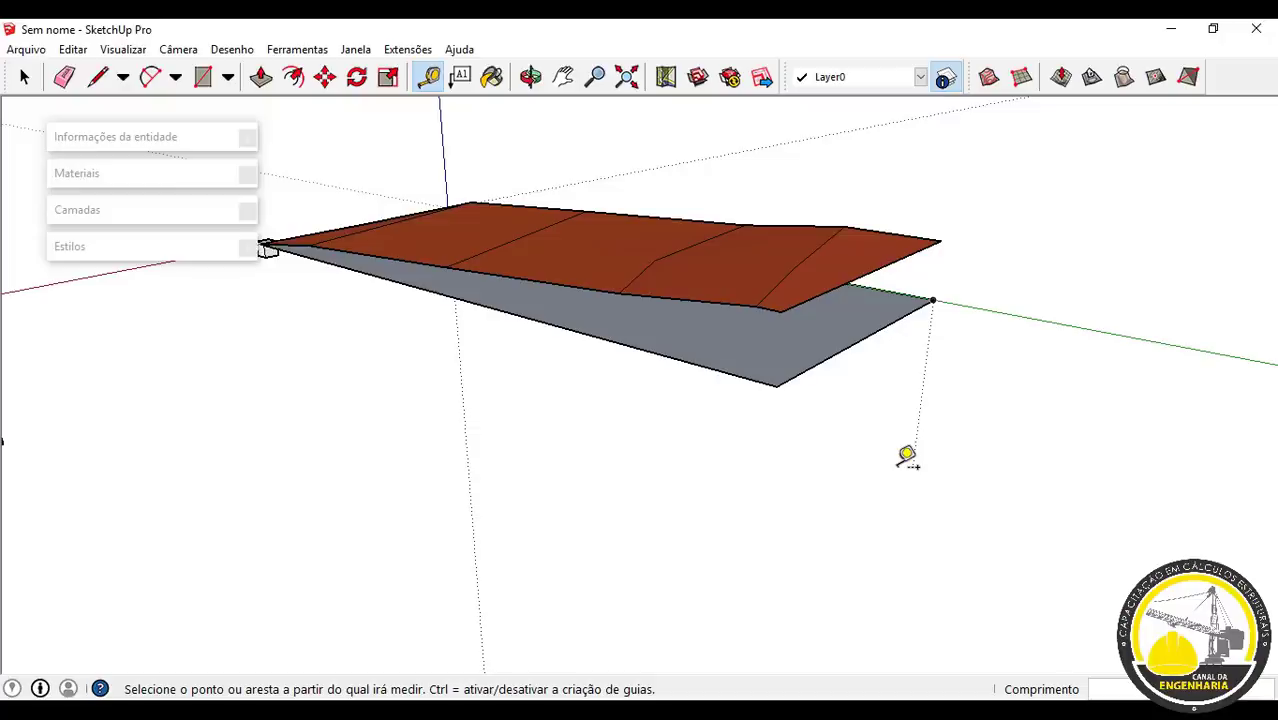
middle_drag(617, 394, 695, 522)
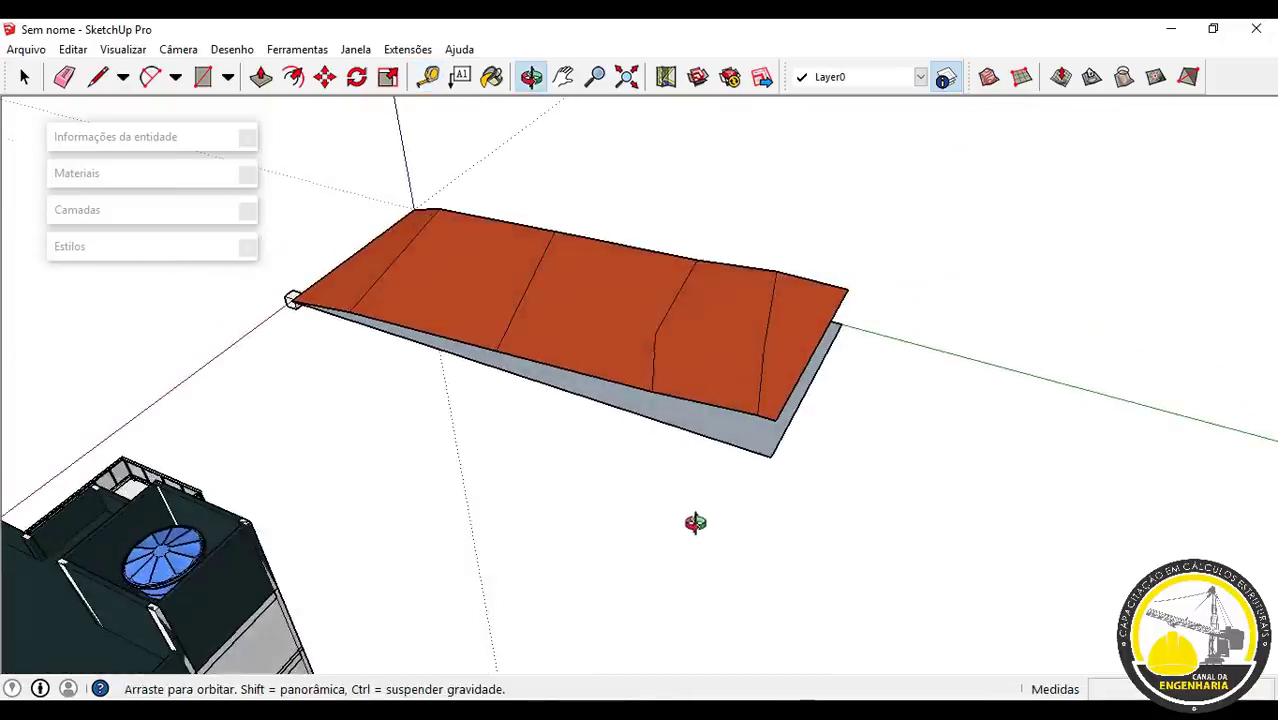
scroll(822, 414, up, 3)
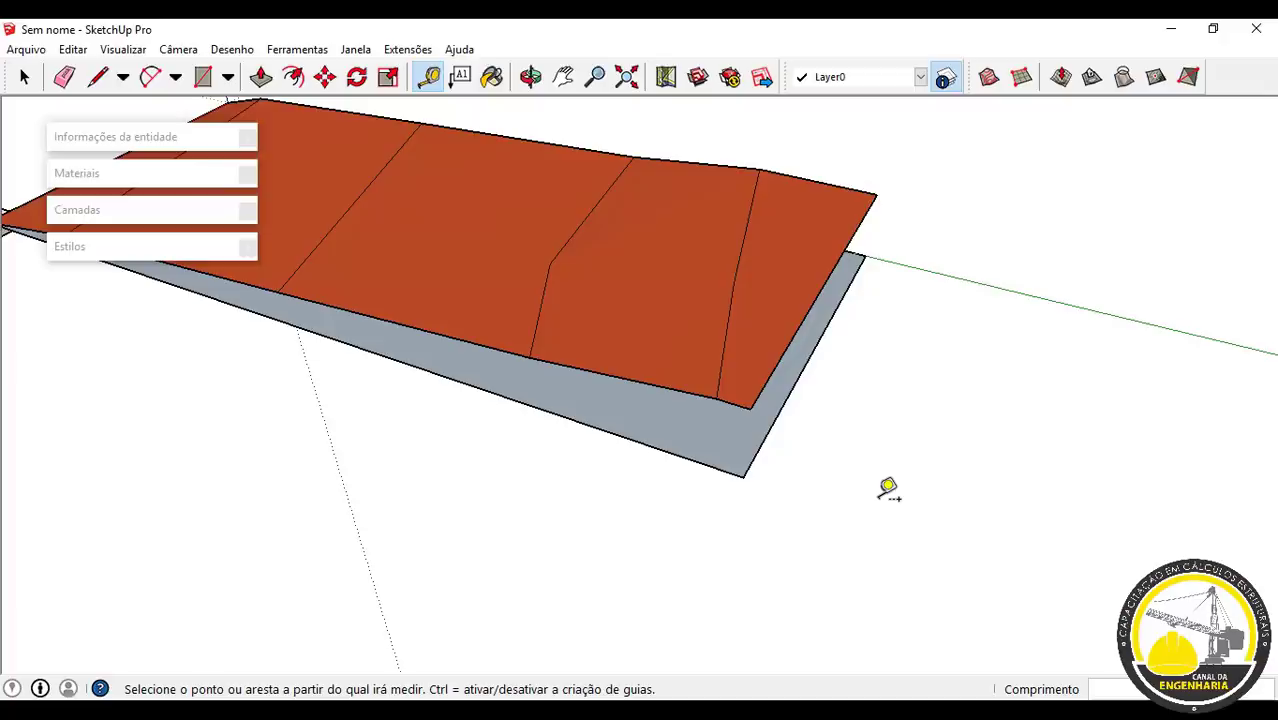
scroll(596, 499, down, 5)
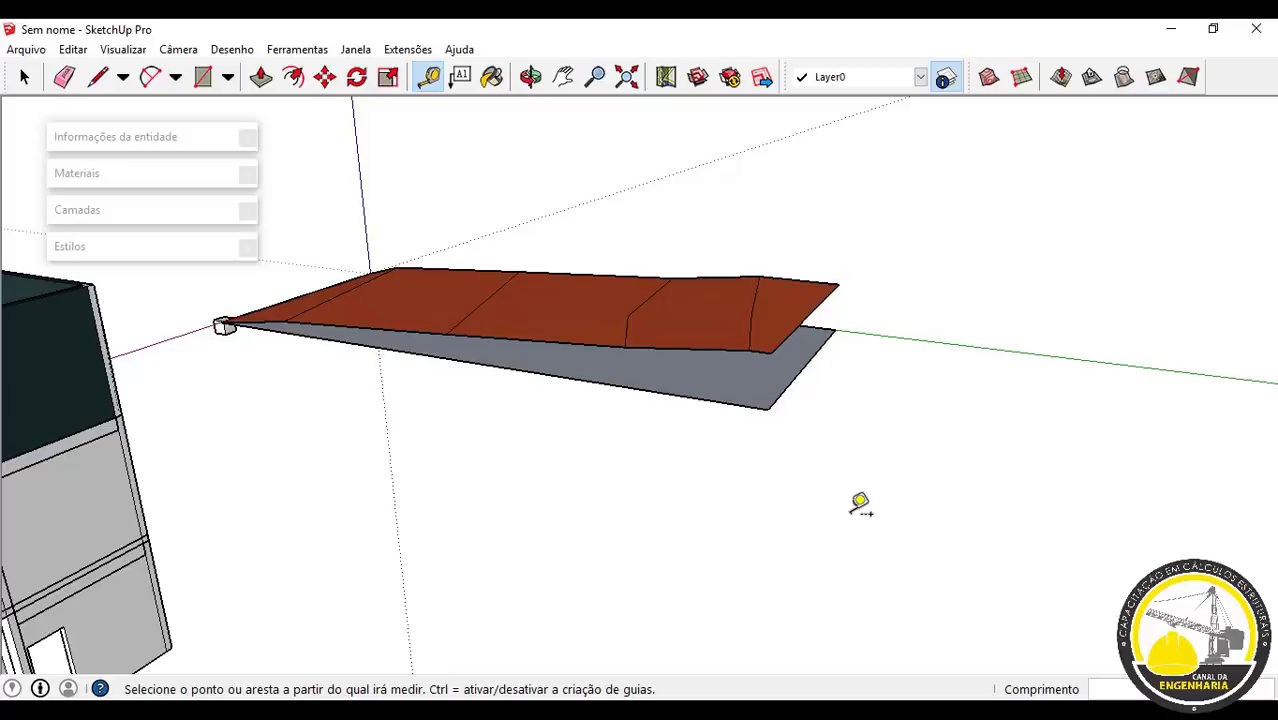
middle_drag(860, 503, 685, 320)
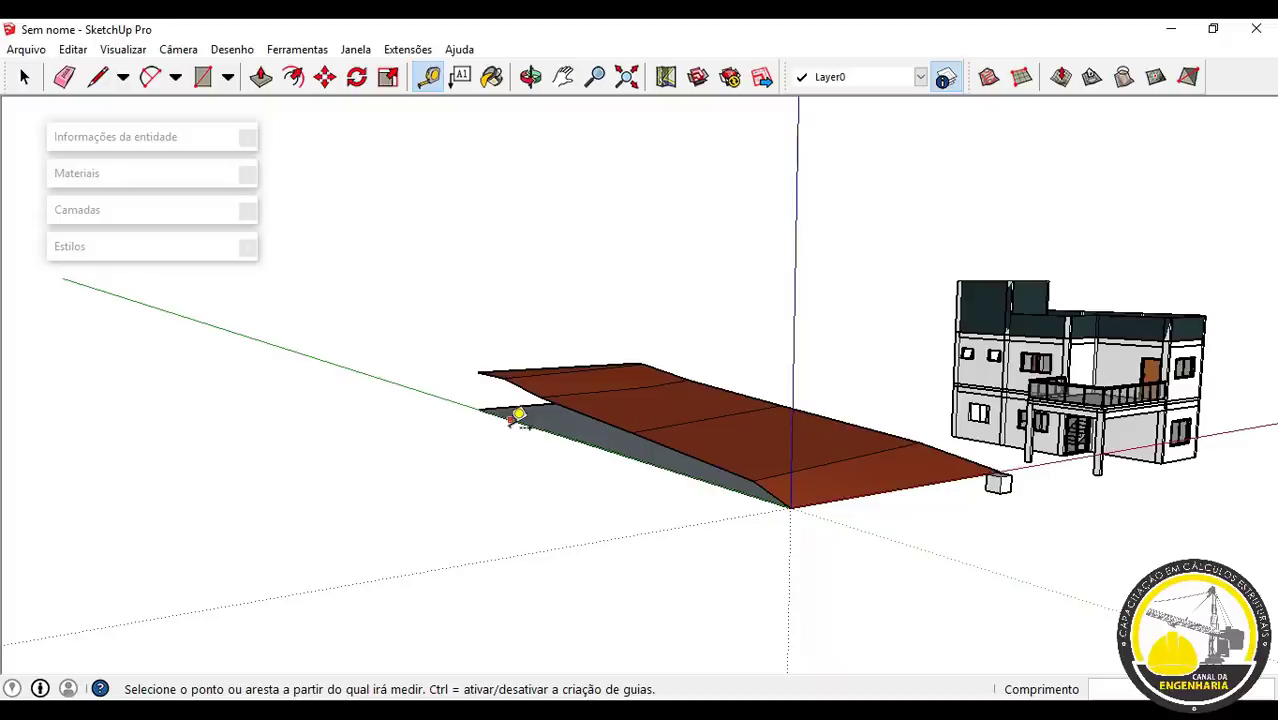
Step: Examine the terrain's overall slope and the gap along its side from several angles, with the house beyond it
middle_drag(516, 419, 572, 489)
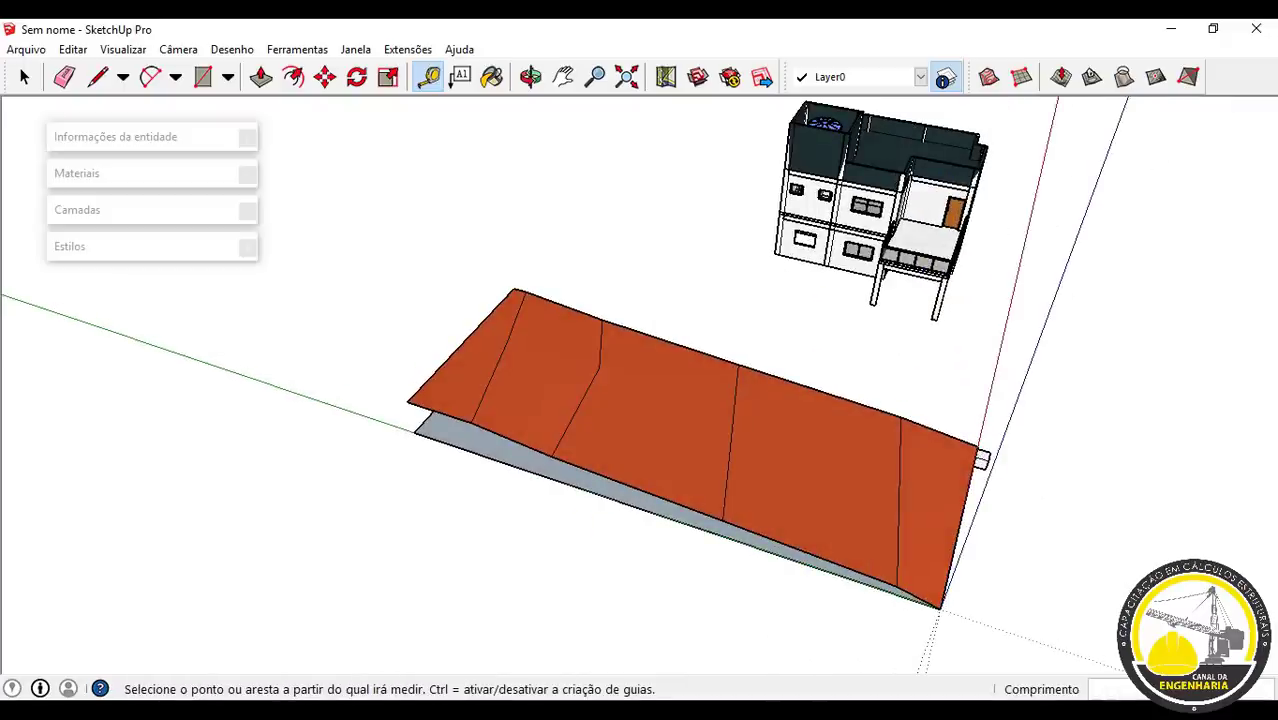
middle_drag(399, 473, 739, 535)
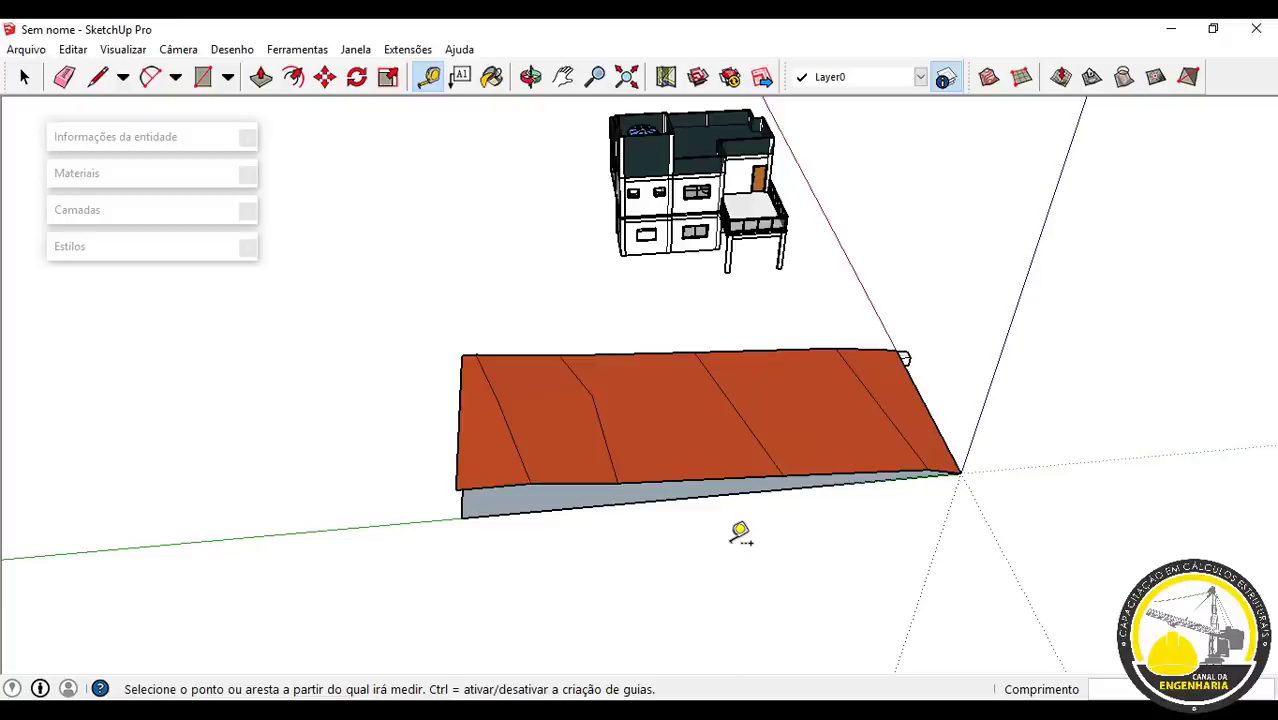
middle_drag(836, 425, 682, 389)
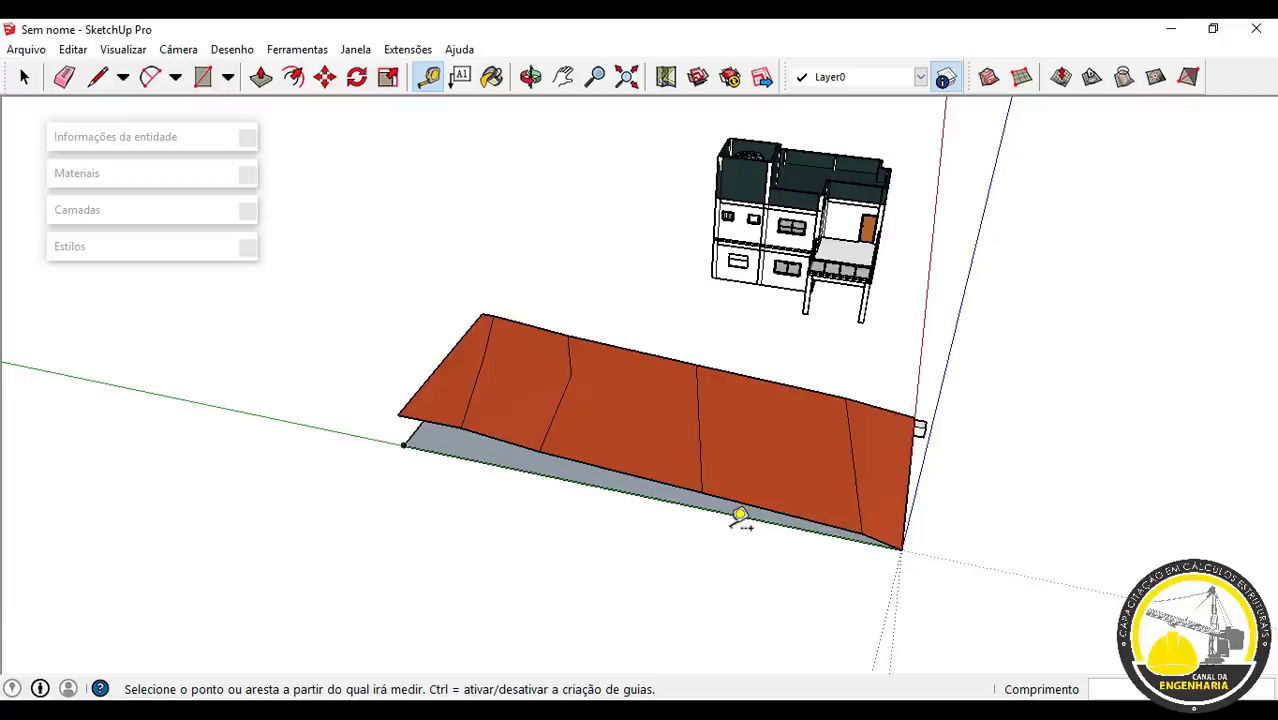
middle_drag(950, 476, 688, 513)
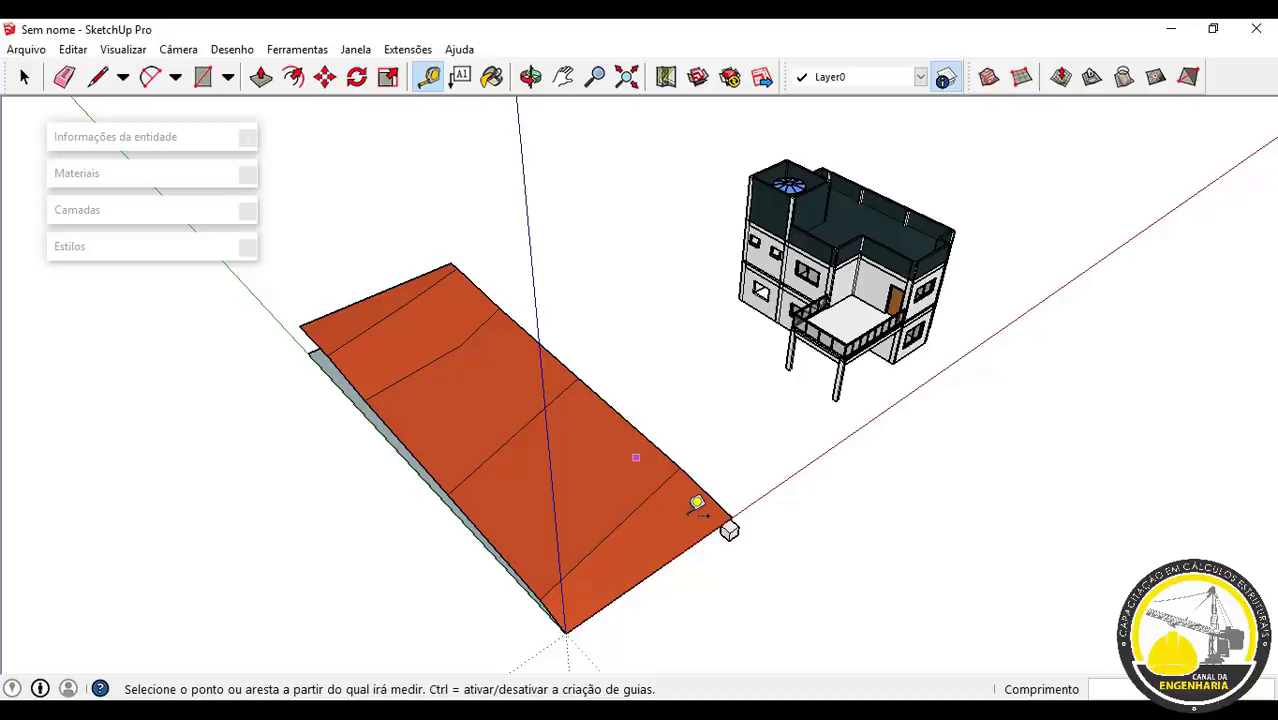
middle_drag(676, 636, 648, 536)
scroll(652, 556, up, 2)
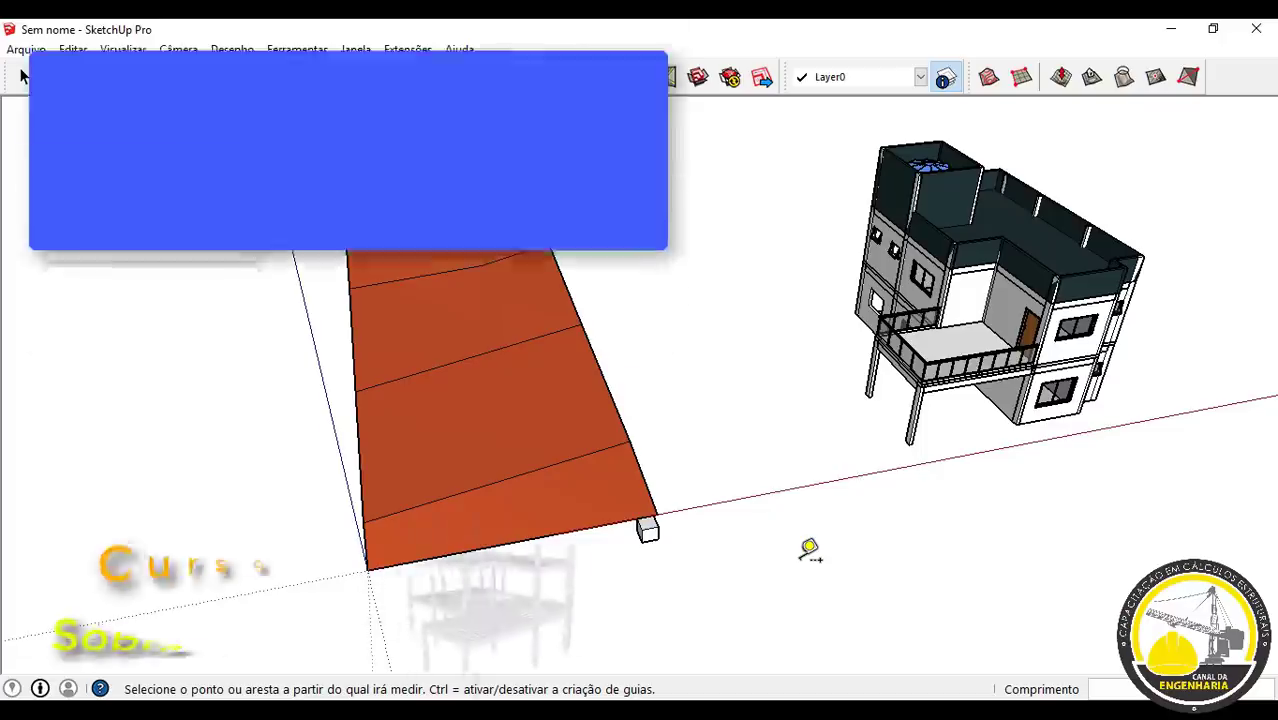
middle_drag(809, 549, 863, 467)
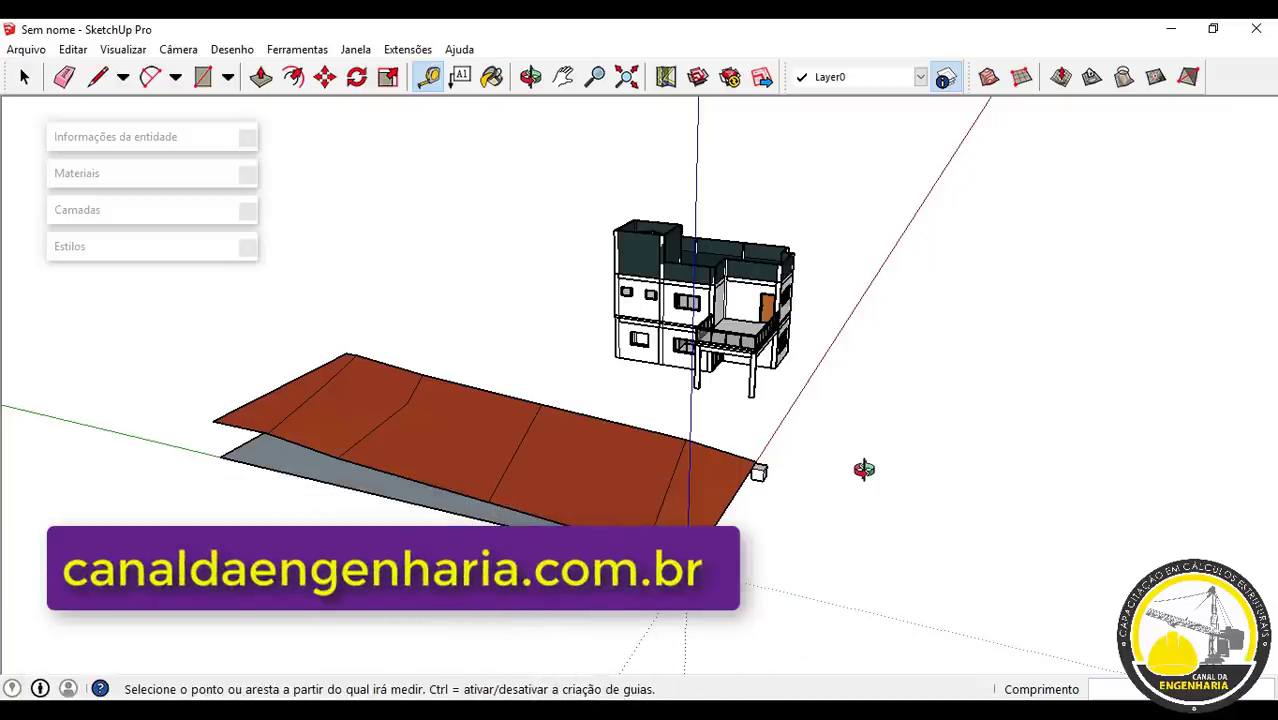
middle_drag(782, 423, 456, 485)
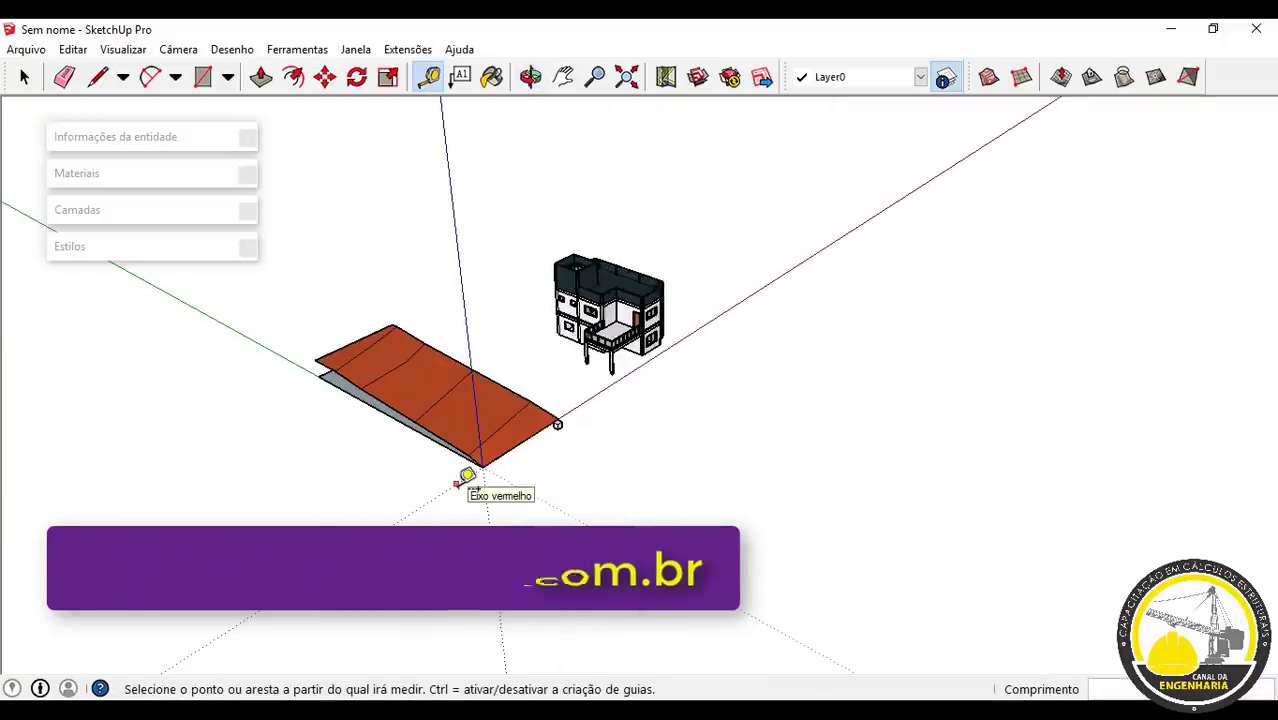
middle_drag(596, 437, 605, 475)
scroll(605, 479, up, 5)
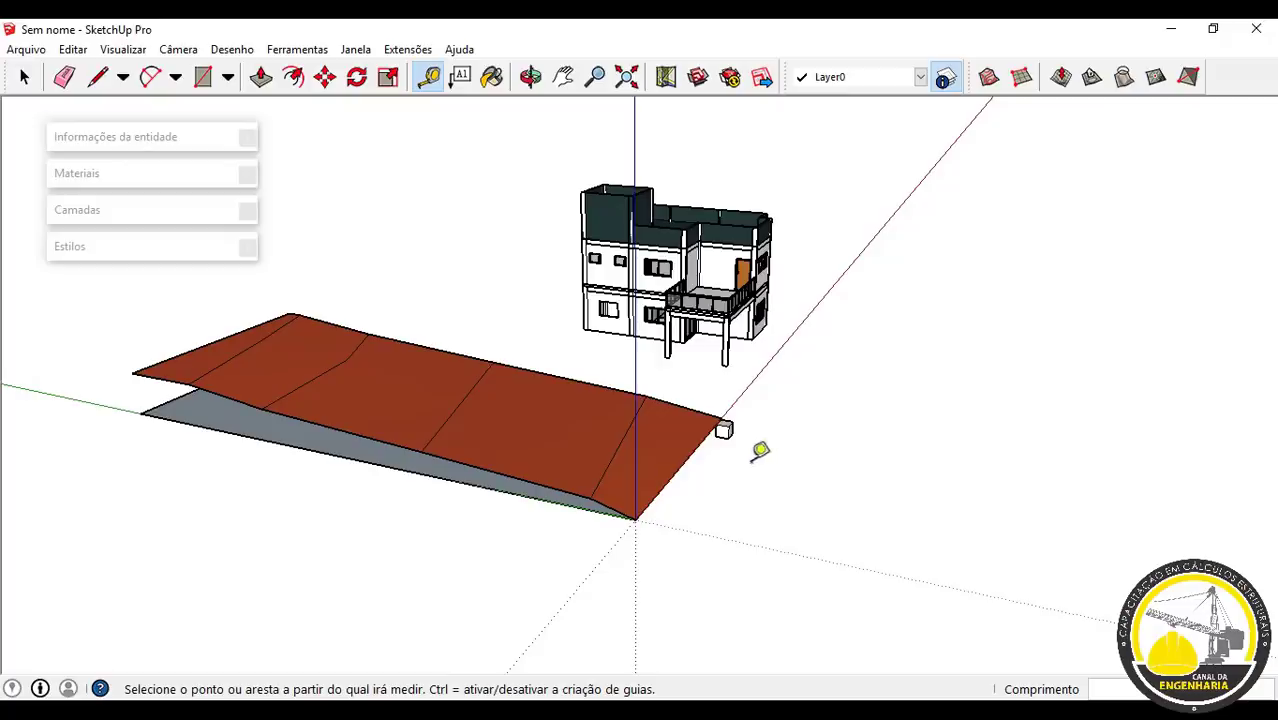
Step: Inspect the terrain's lower front edge up close, around the small cube at its corner and the first contour strip
middle_drag(765, 451, 442, 519)
scroll(662, 419, up, 5)
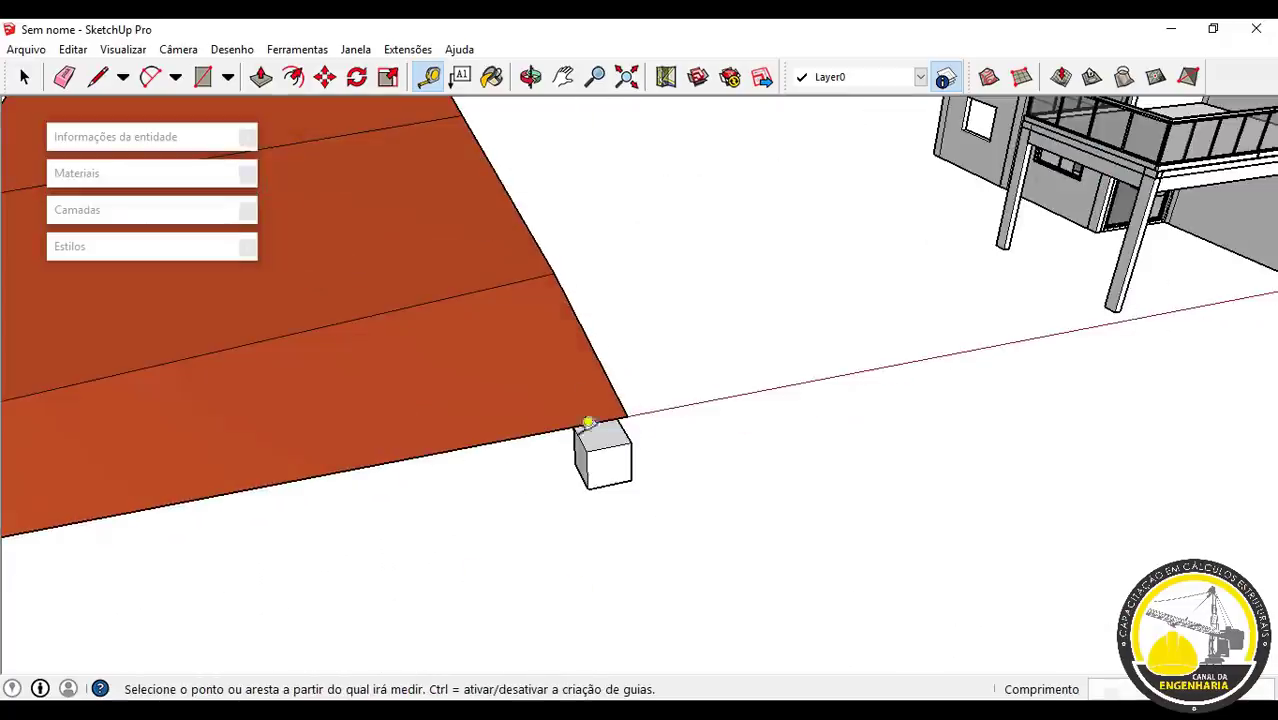
scroll(608, 505, down, 3)
middle_drag(608, 505, 864, 345)
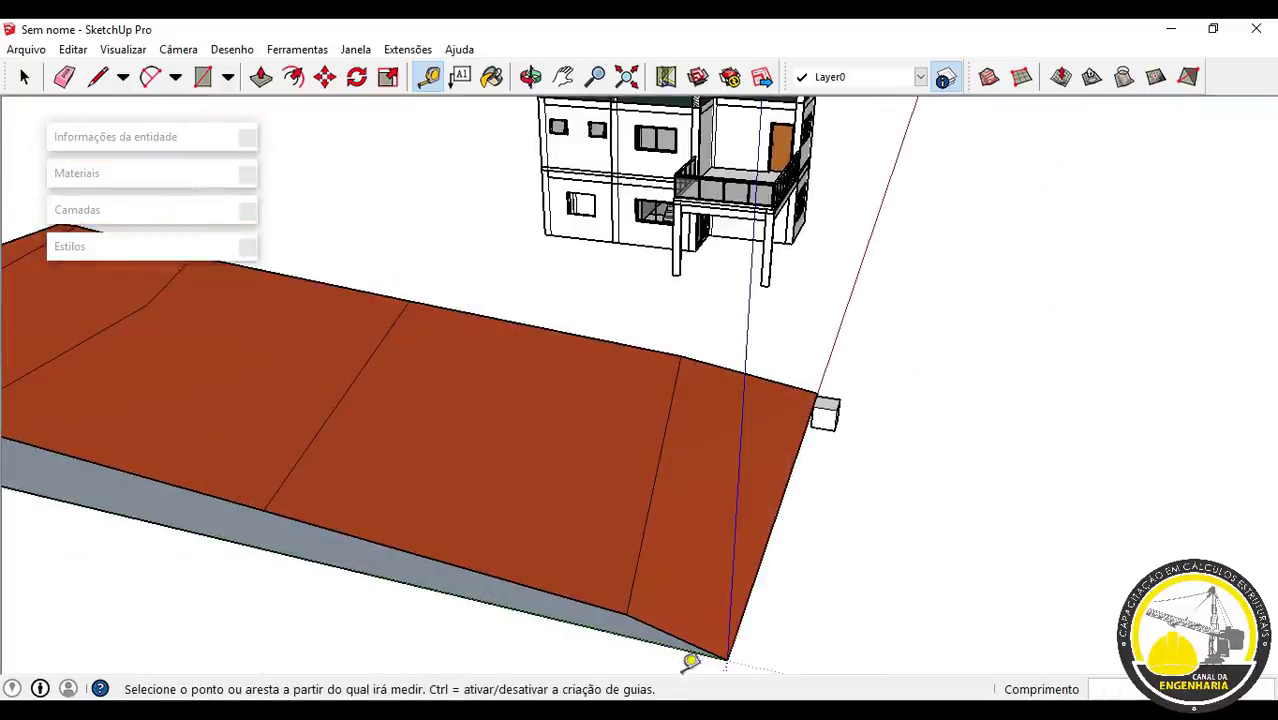
scroll(773, 543, down, 2)
middle_drag(775, 546, 688, 448)
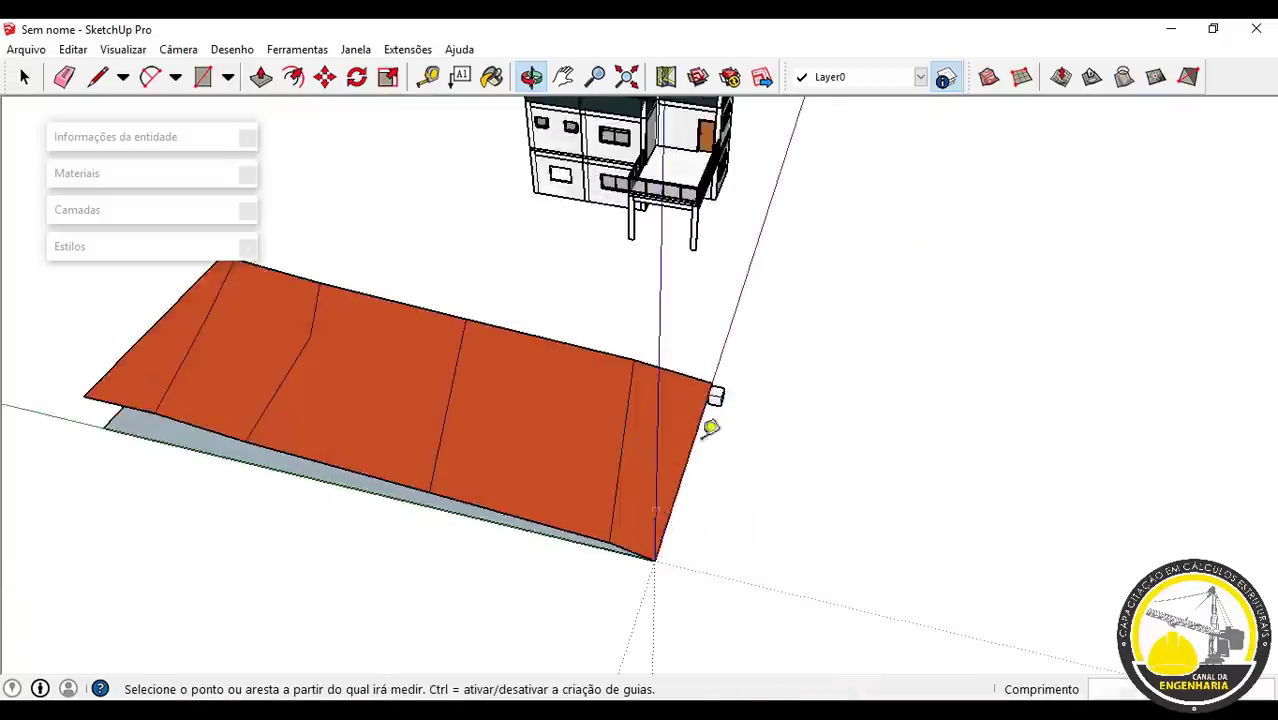
scroll(736, 365, up, 4)
scroll(945, 371, down, 2)
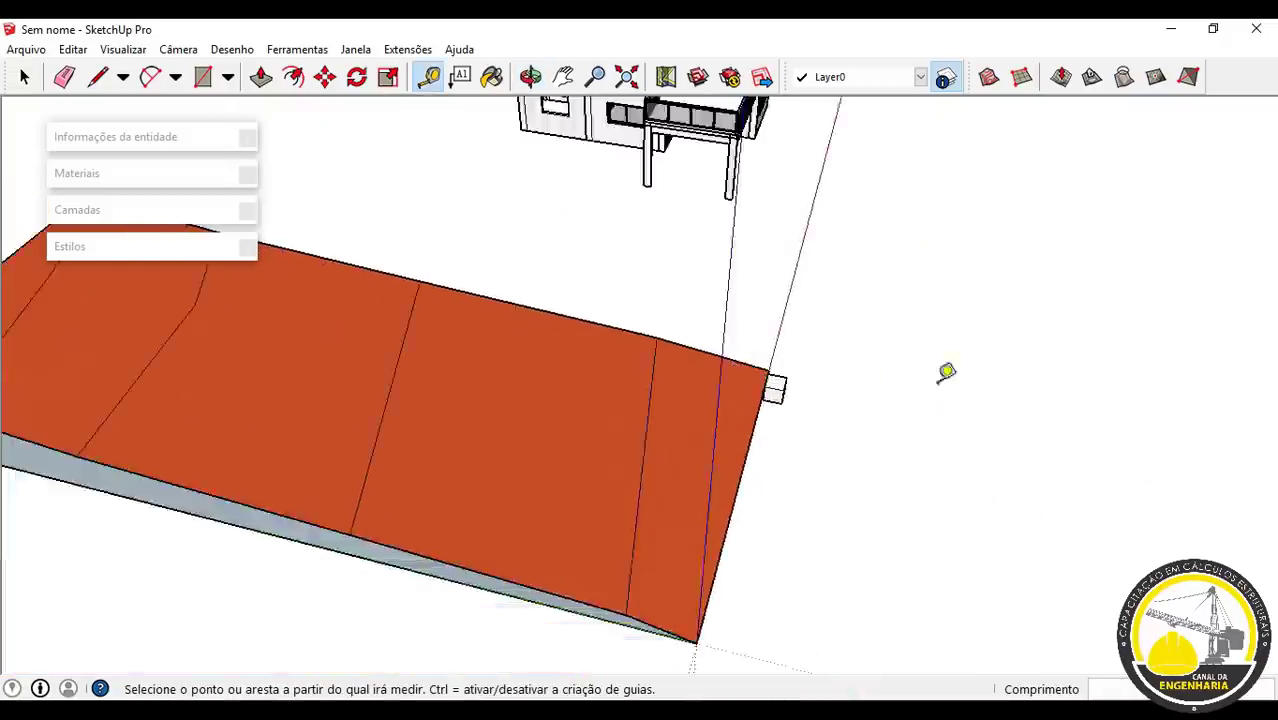
middle_drag(947, 371, 576, 431)
scroll(765, 500, up, 3)
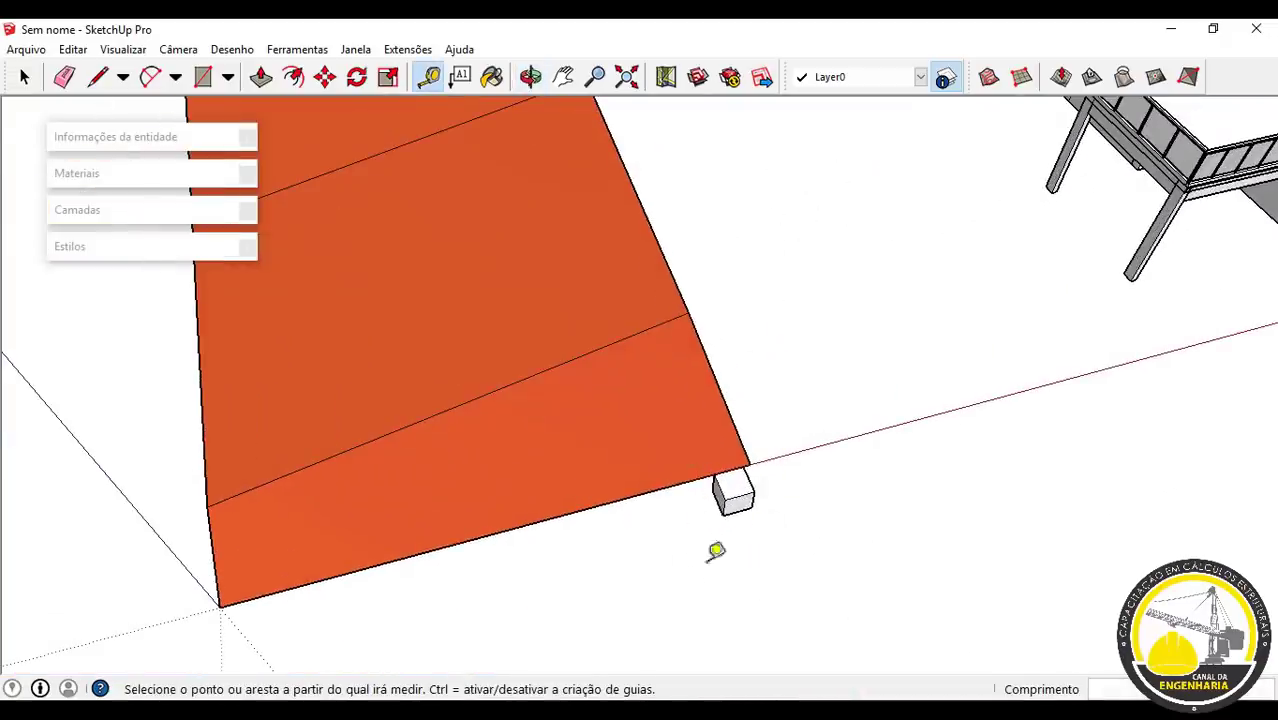
scroll(785, 479, down, 3)
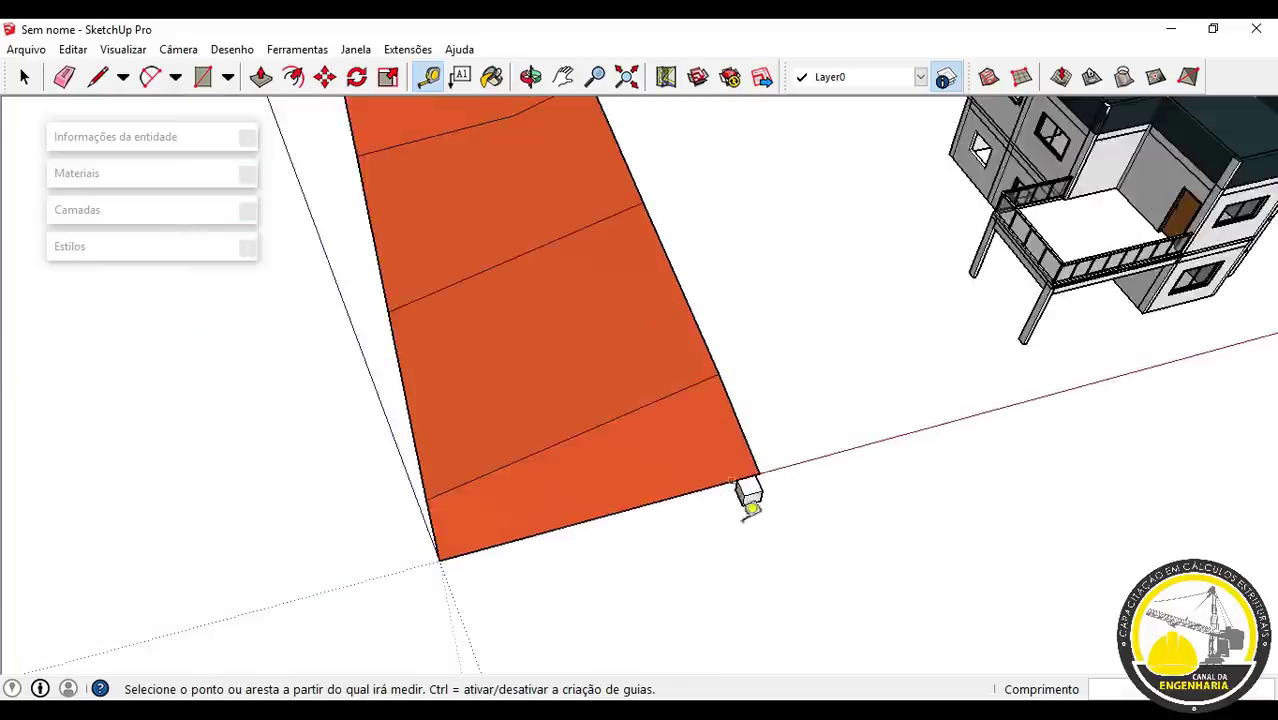
middle_drag(947, 394, 1008, 396)
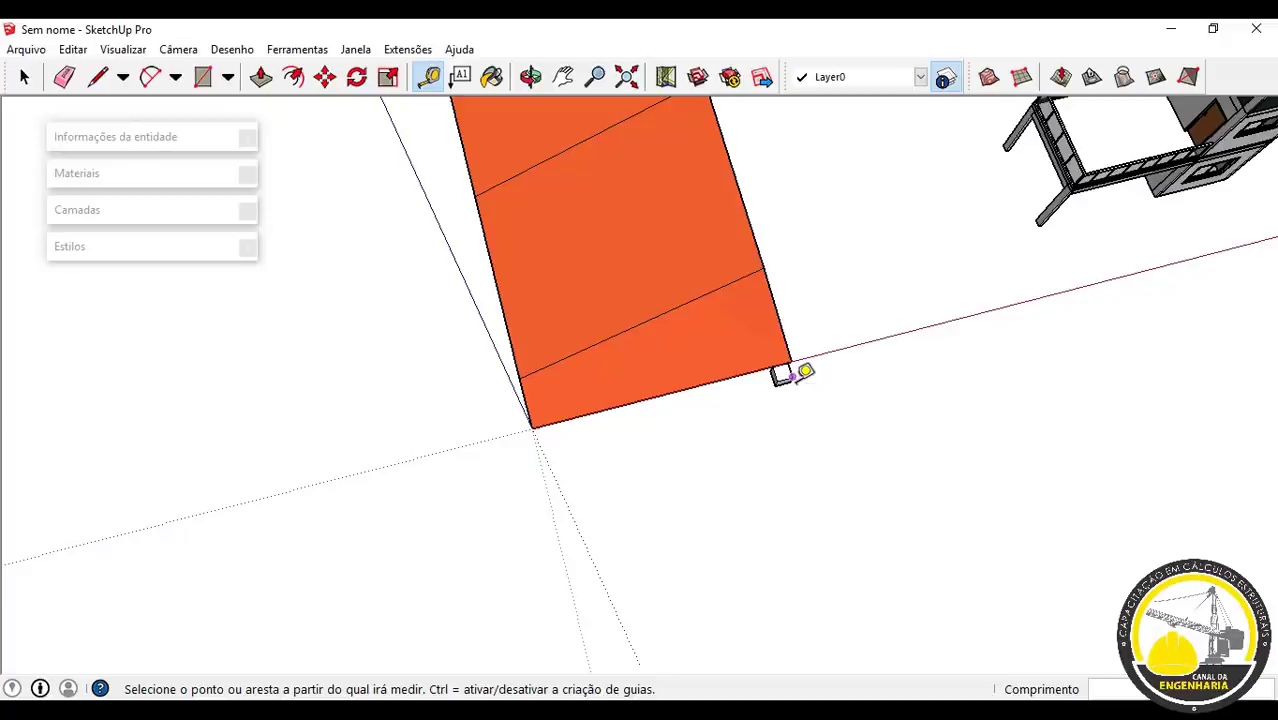
middle_drag(805, 397, 783, 420)
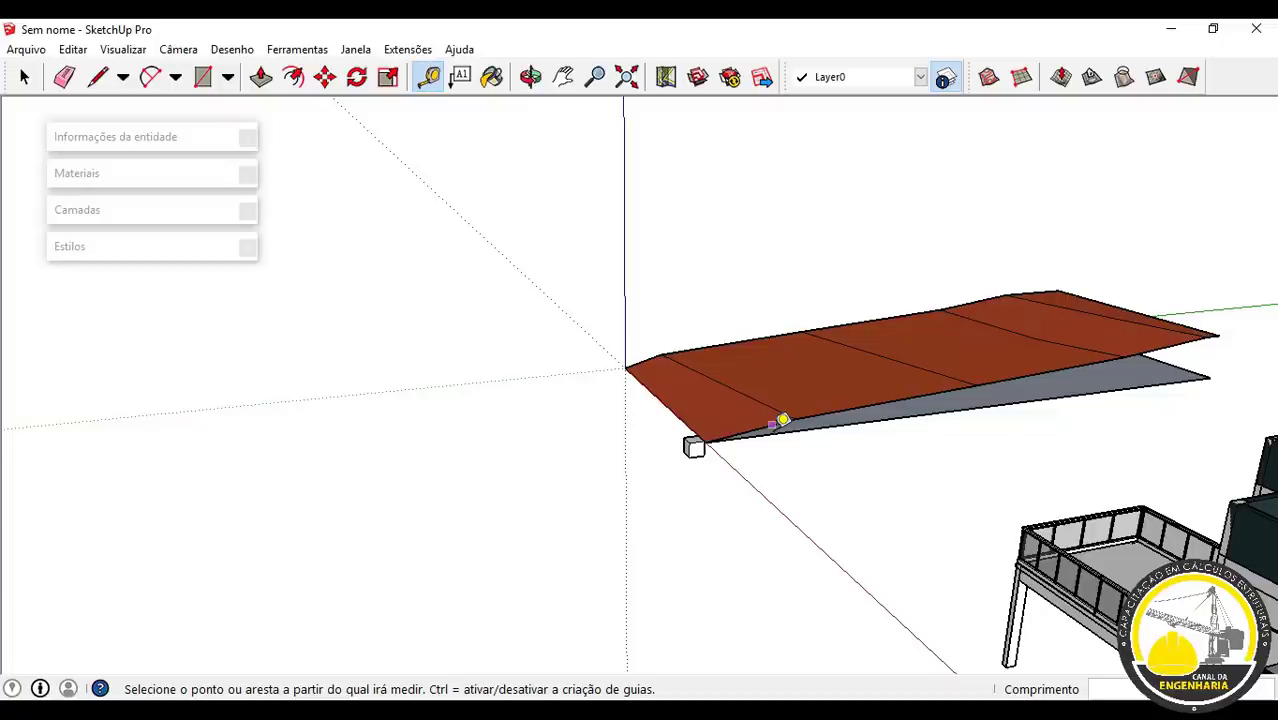
Step: Create a guide line parallel to the flat base's long edge near the small cube, offset vertically upward by 0,4 m
scroll(650, 460, up, 3)
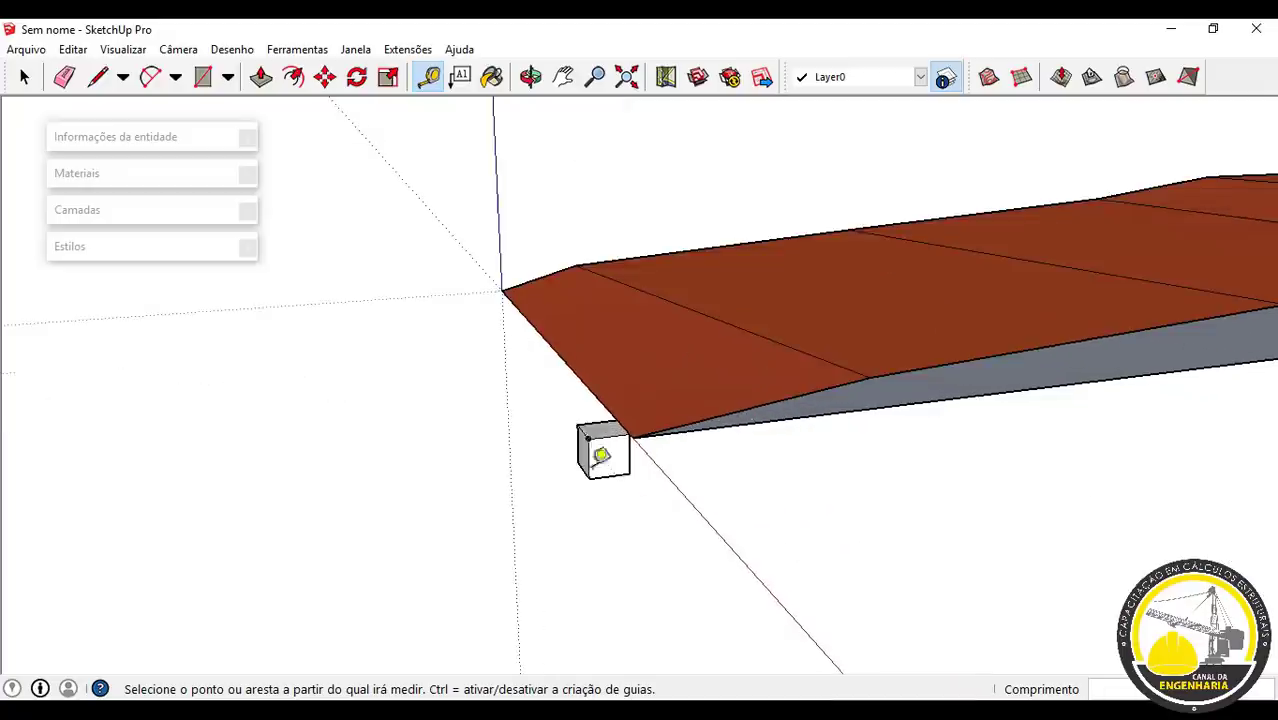
scroll(600, 445, up, 2)
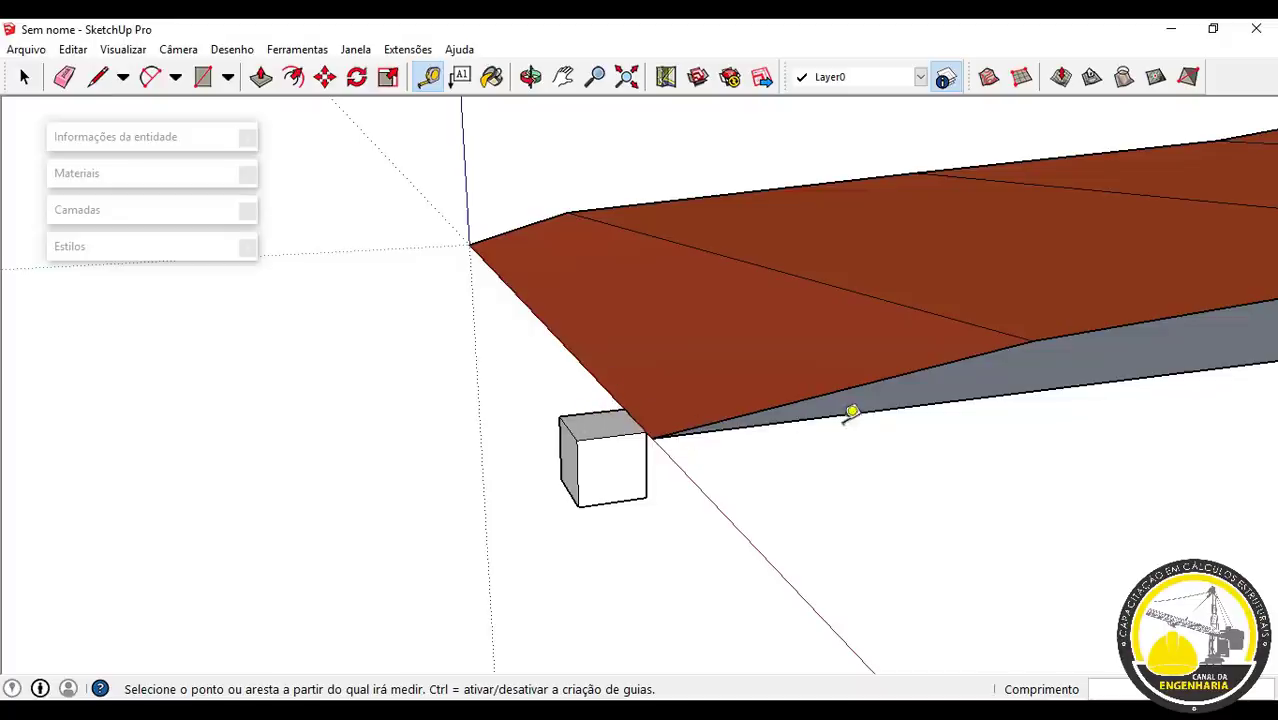
click(903, 401)
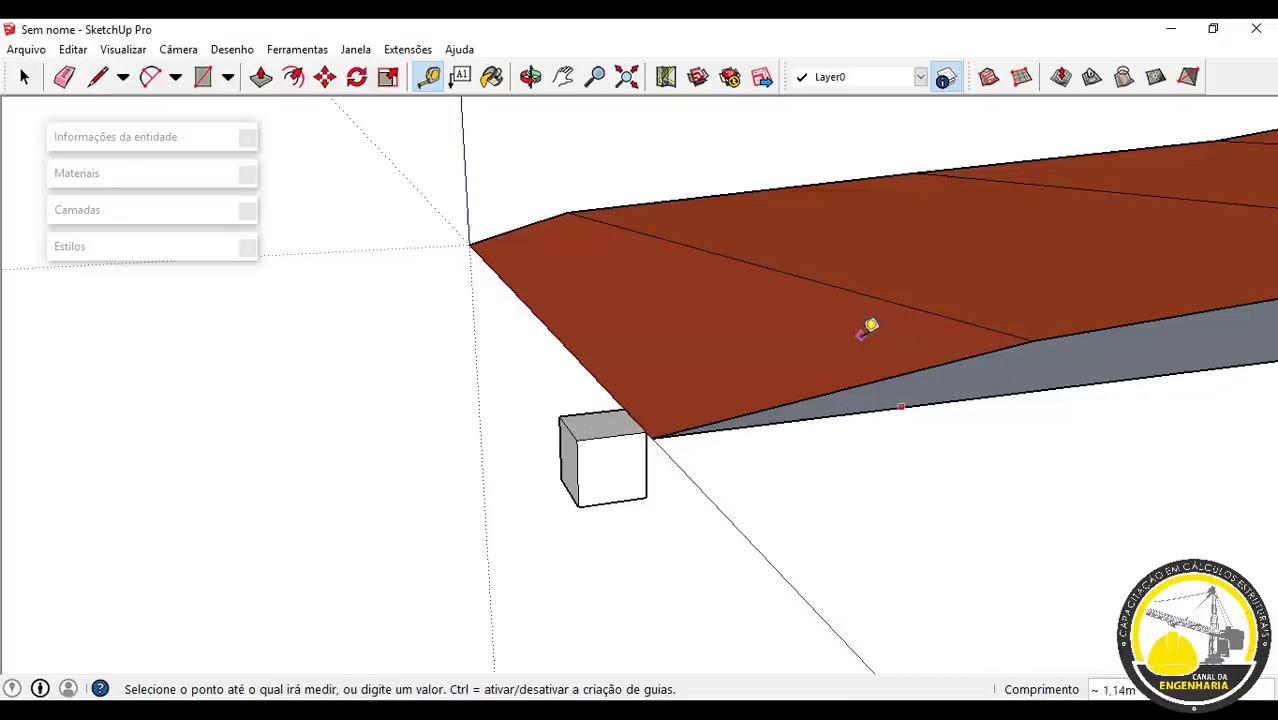
scroll(917, 370, down, 1)
middle_drag(917, 370, 783, 392)
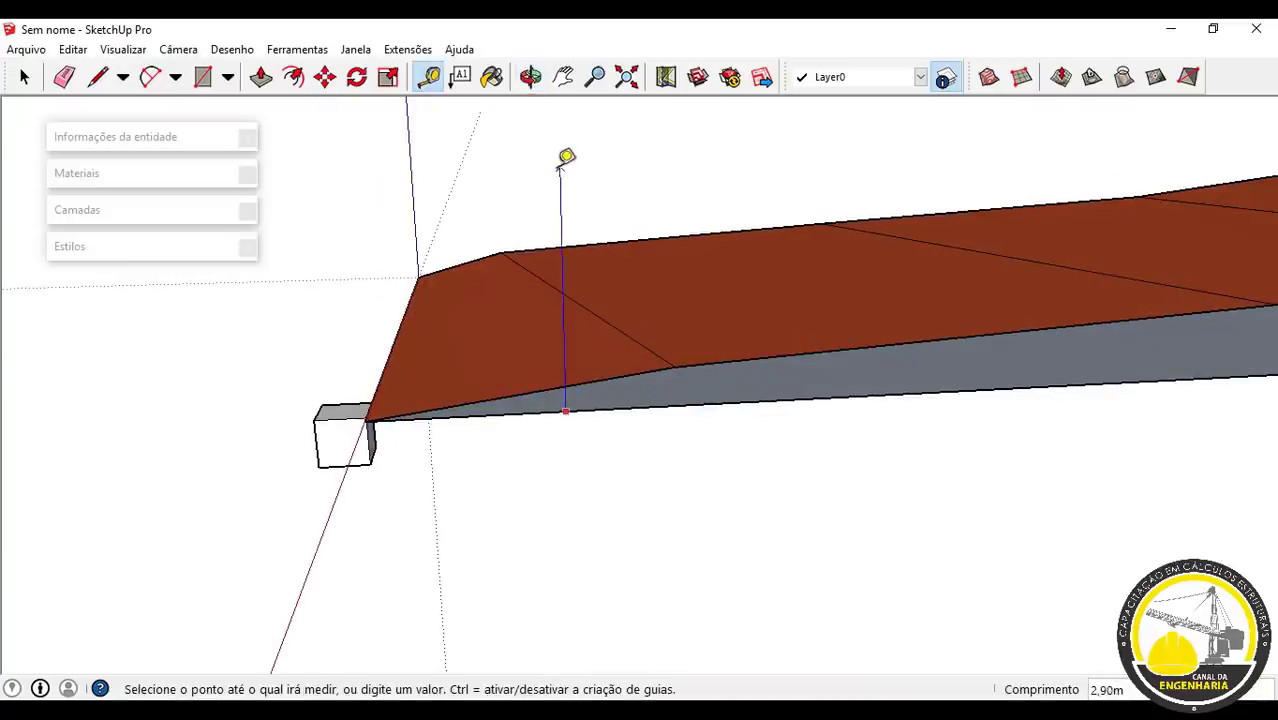
click(569, 160)
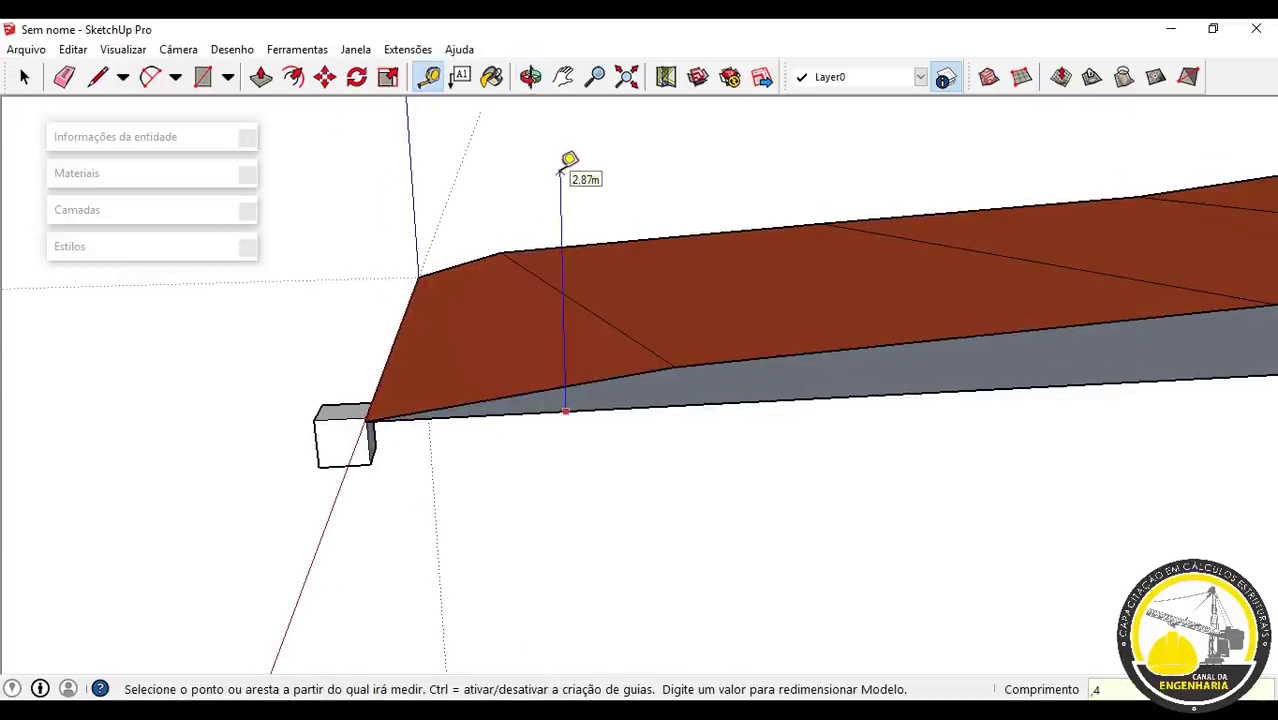
click(637, 407)
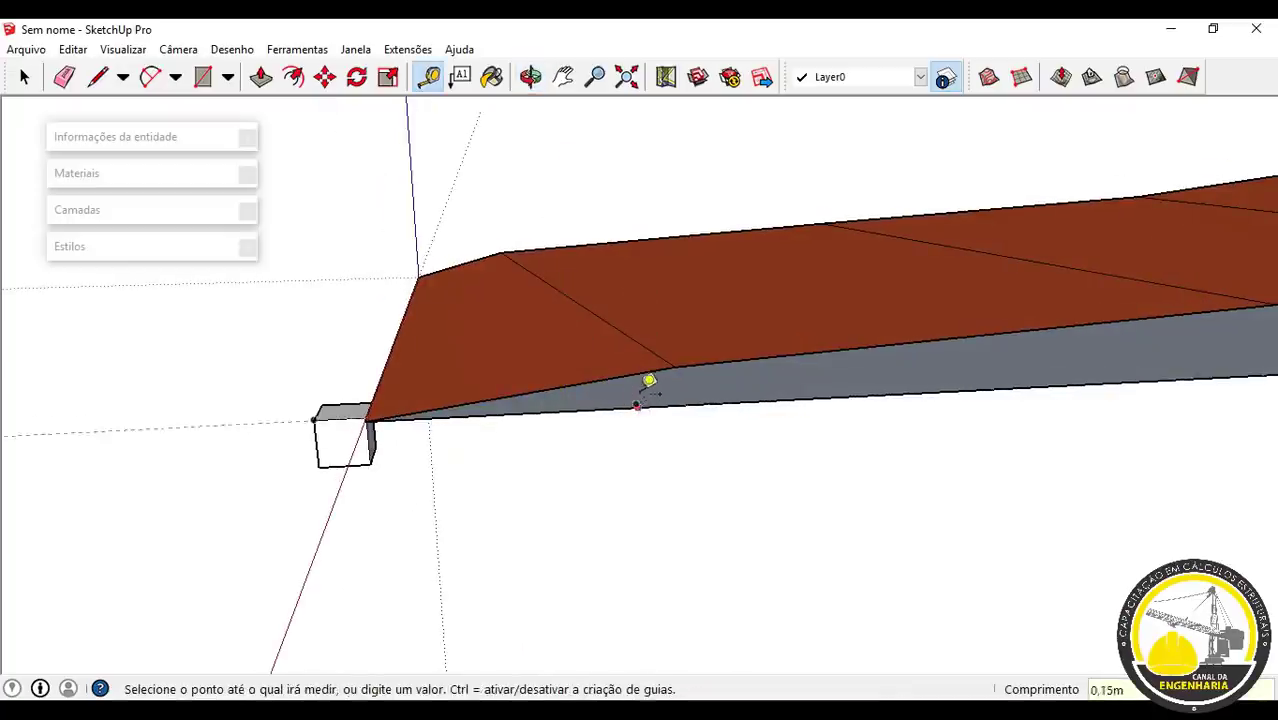
click(697, 349)
key(o)
drag(619, 426, 574, 362)
key(t)
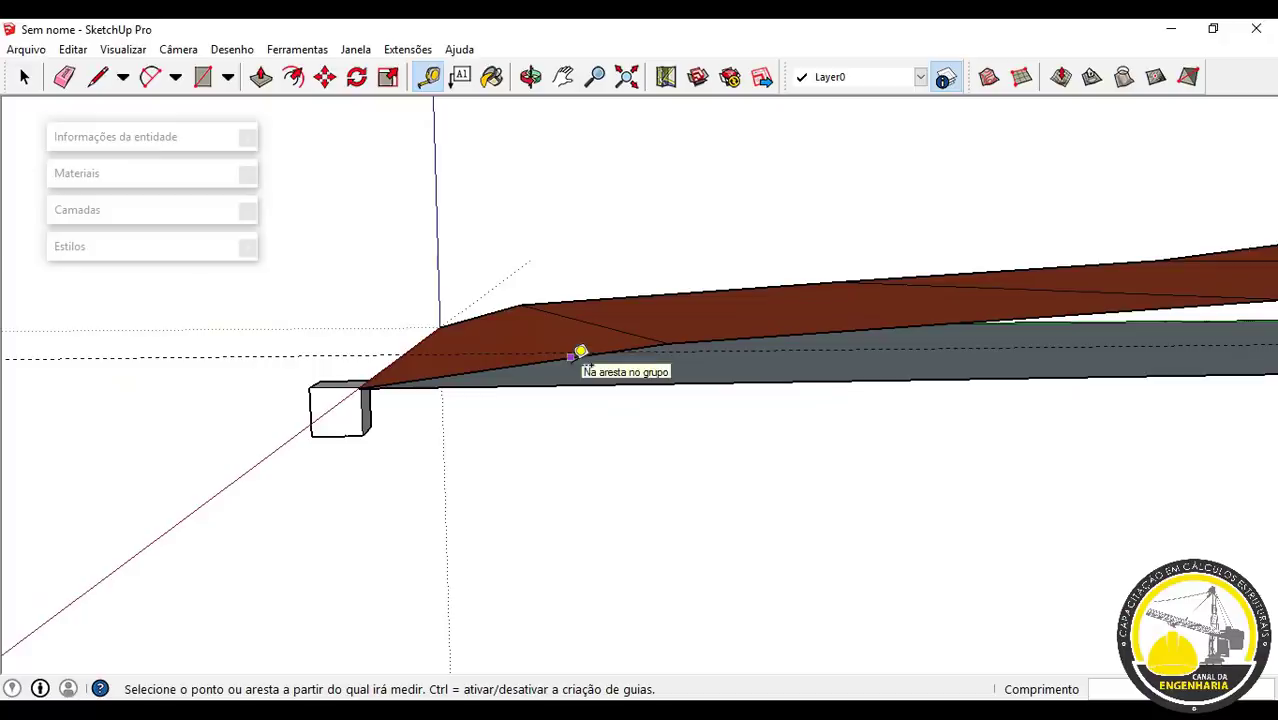
Step: Measure the height from the sloped surface's rear corner straight down to the guide line, and end the measurement
middle_drag(797, 317, 933, 508)
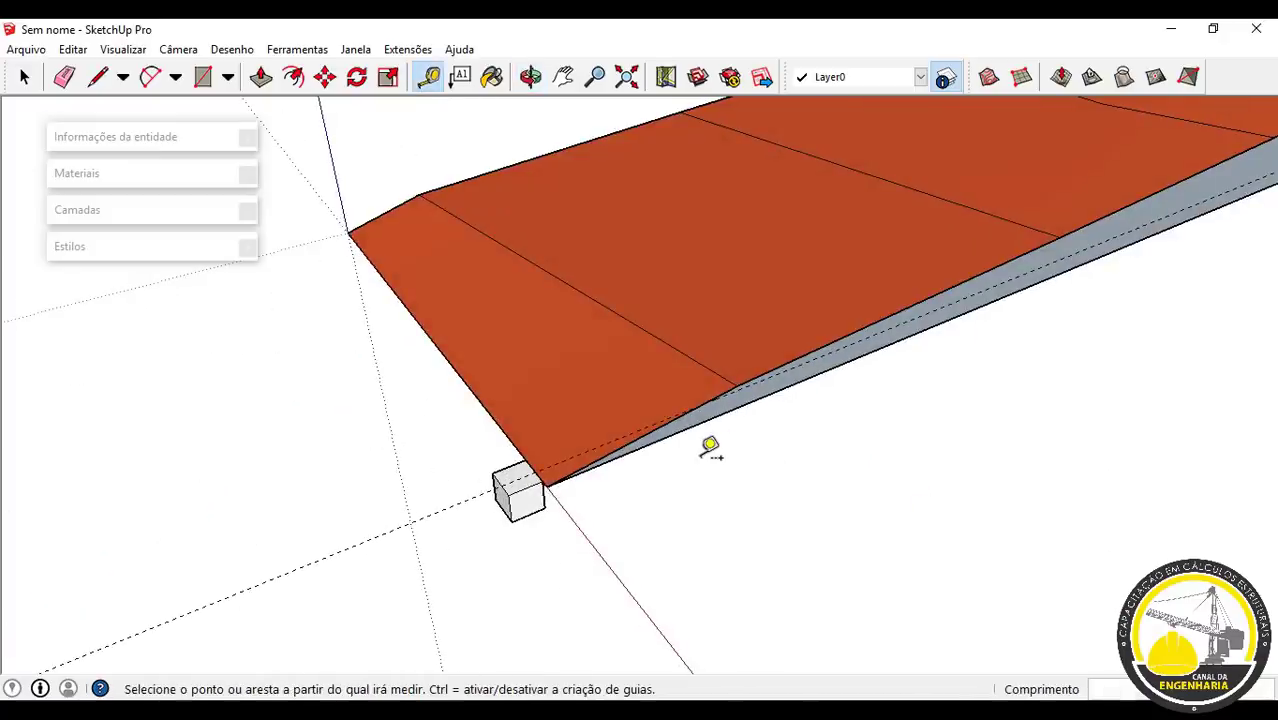
scroll(709, 447, down, 3)
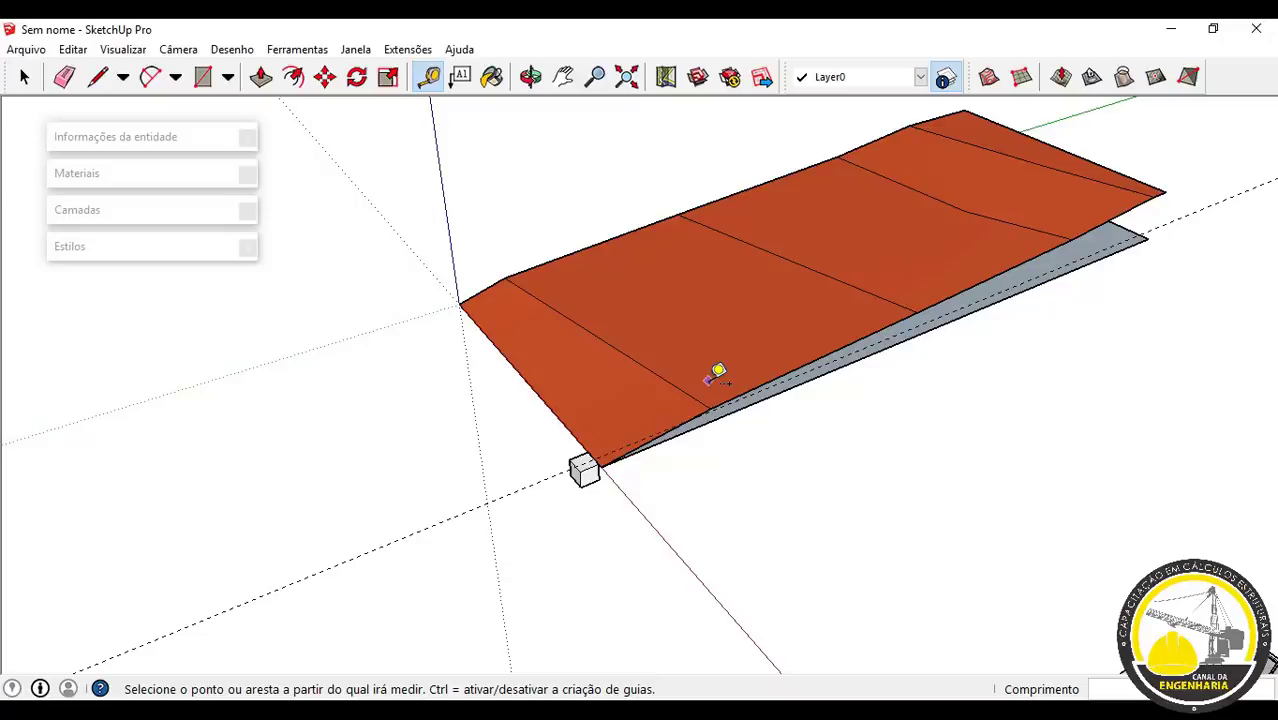
scroll(785, 405, down, 1)
mouse_move(862, 443)
middle_down()
mouse_move(685, 328)
mouse_move(655, 328)
middle_up()
scroll(690, 337, up, 2)
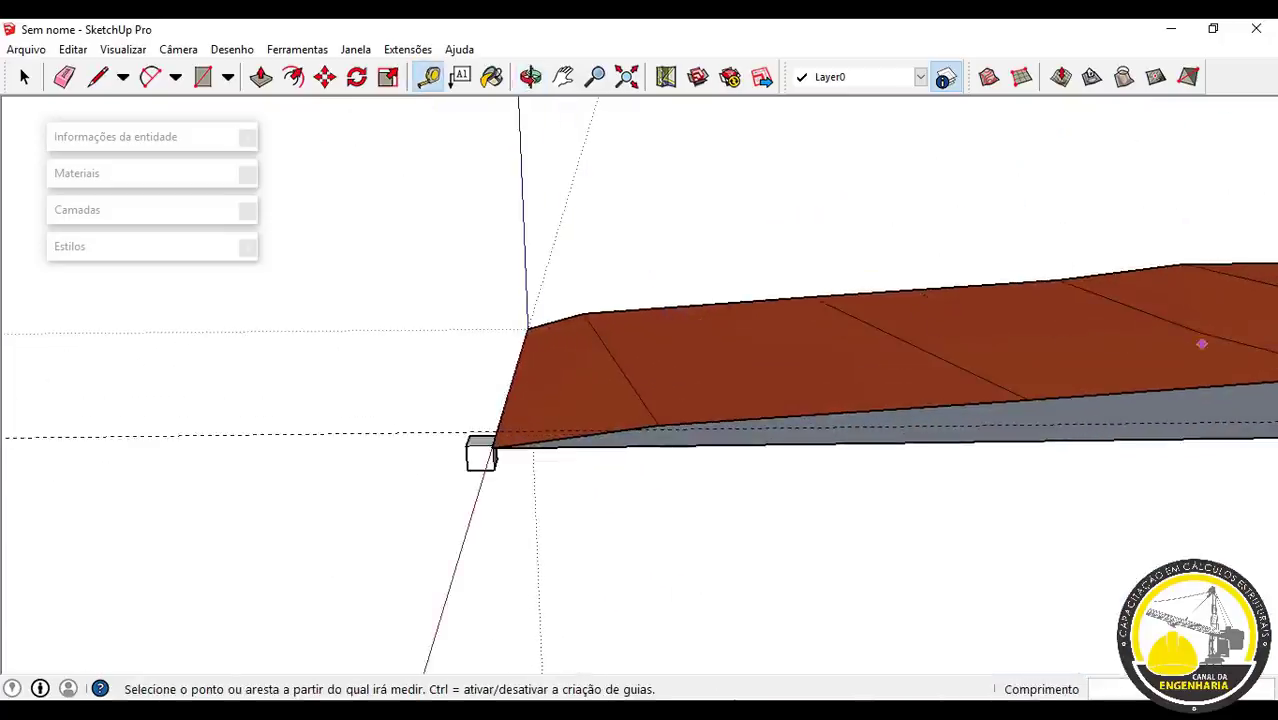
shift+middle_drag(665, 392, 578, 440)
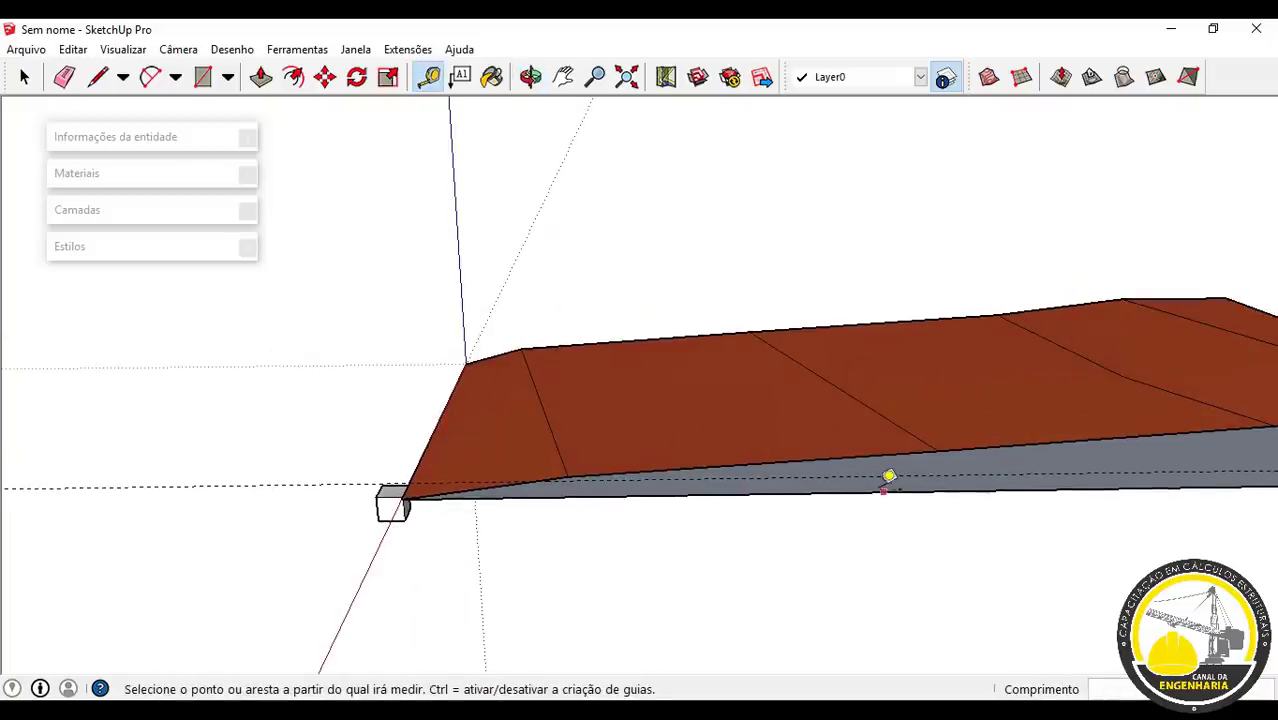
scroll(740, 490, down, 1)
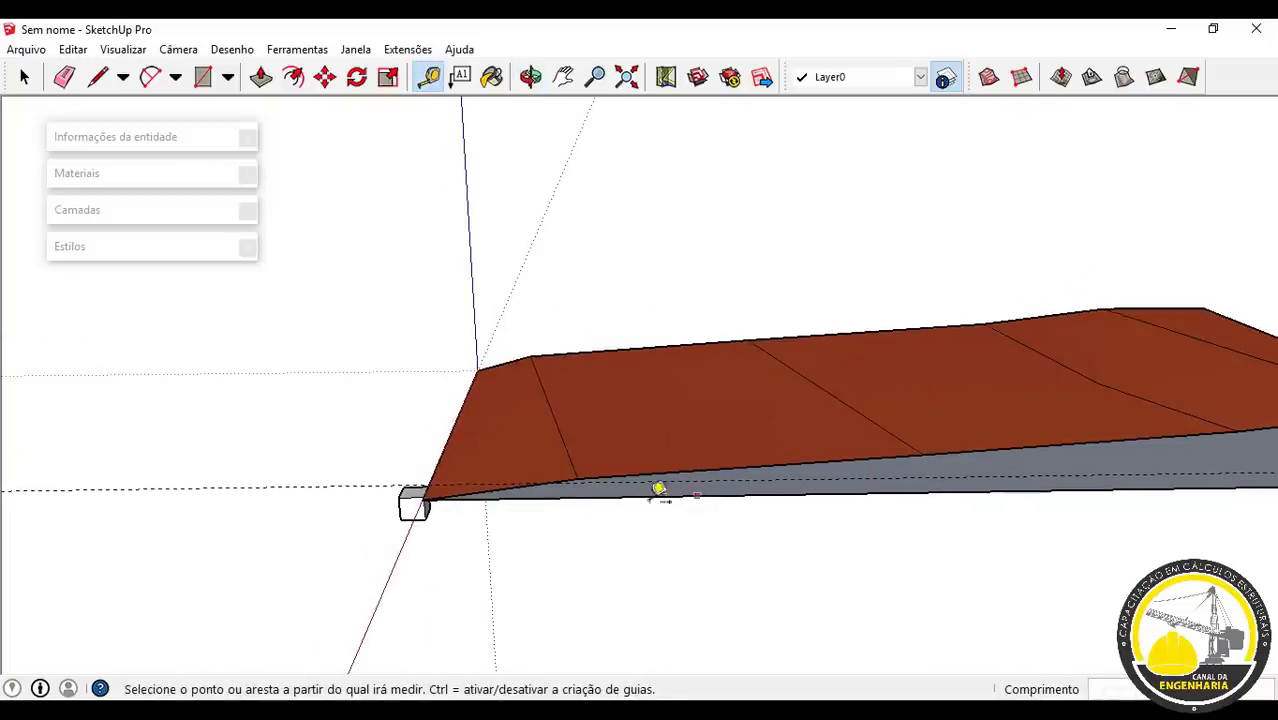
shift+middle_drag(864, 477, 541, 475)
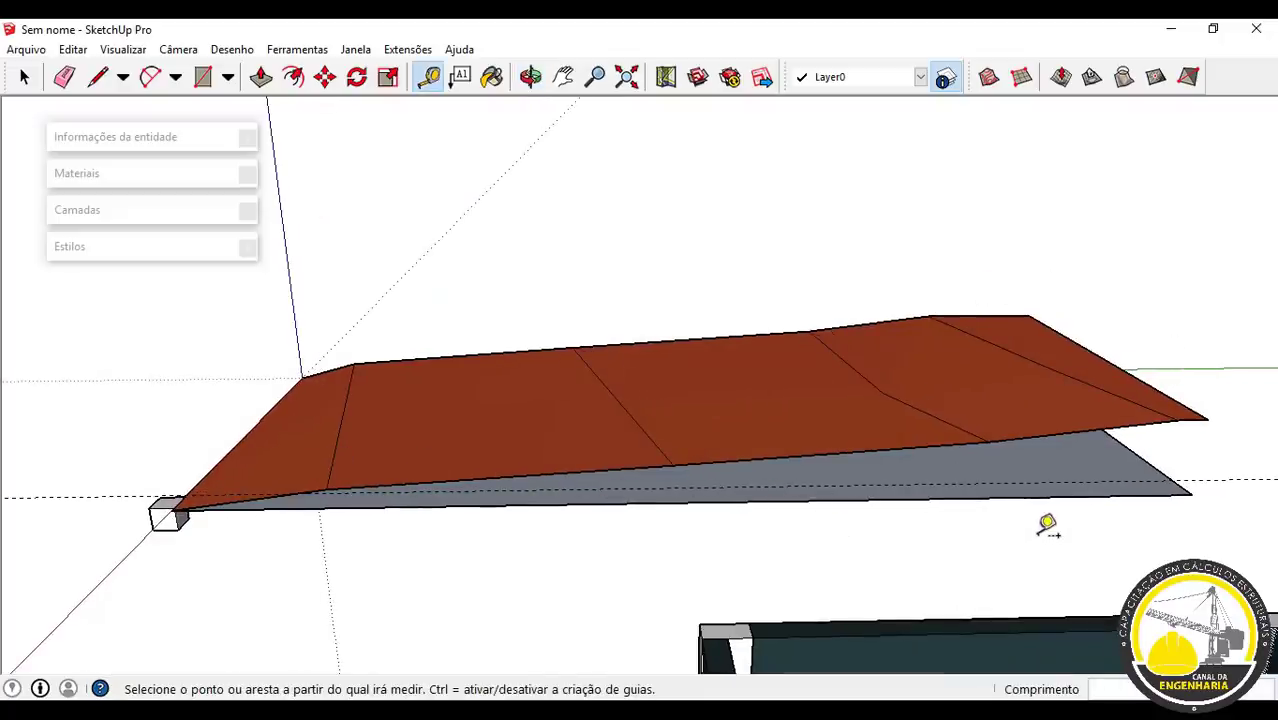
shift+middle_drag(1178, 469, 898, 464)
scroll(900, 460, up, 1)
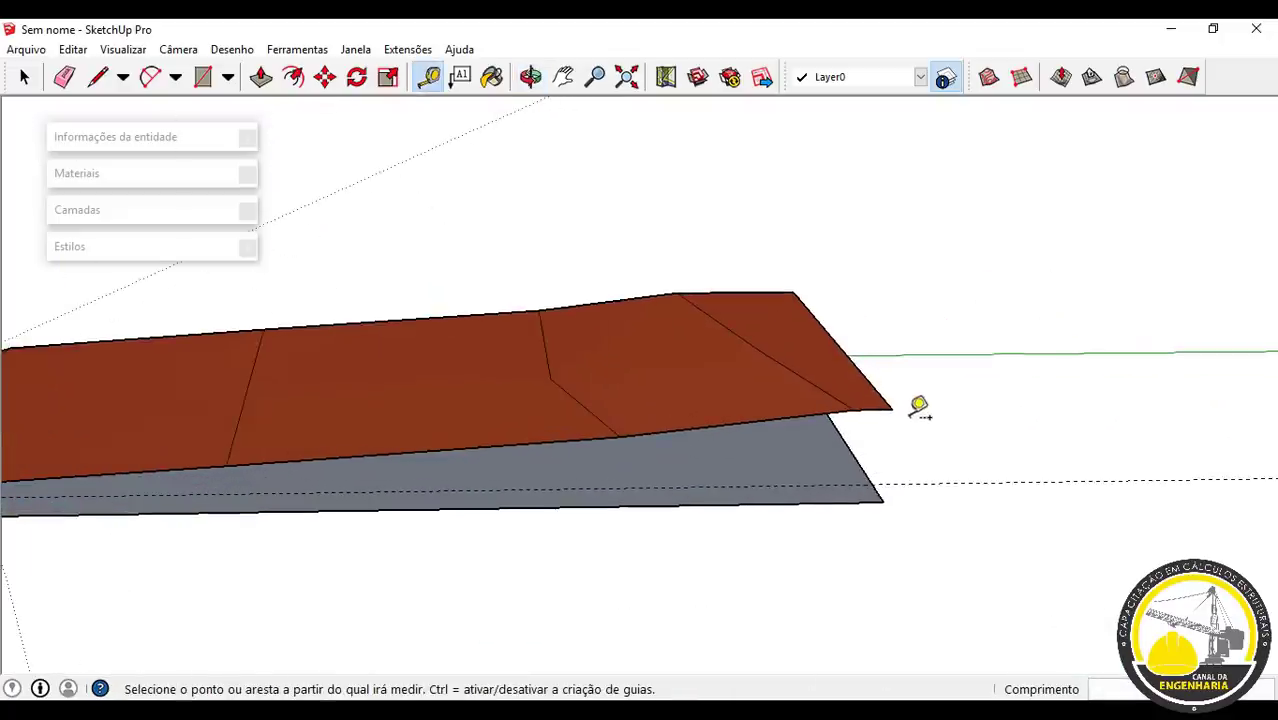
click(892, 409)
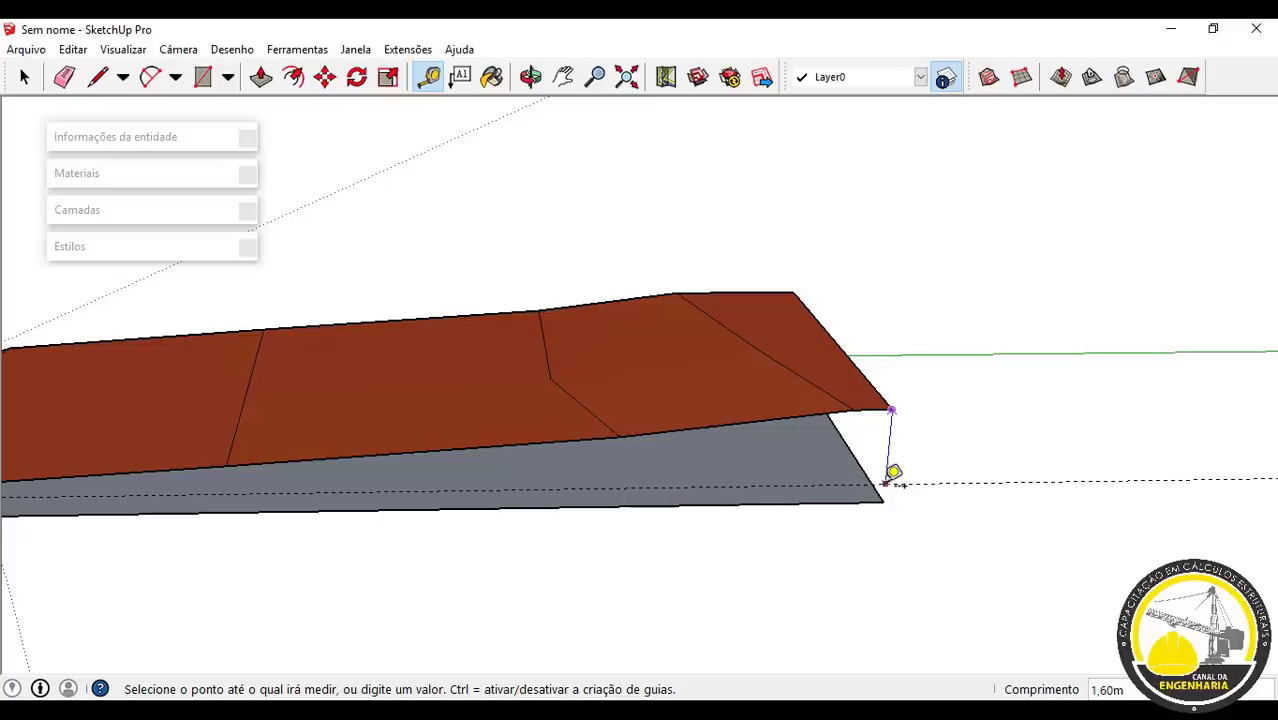
key(Escape)
Step: Examine the guide line's level against the sloped surface from the front corner and from the opposite long side
middle_drag(893, 476, 879, 448)
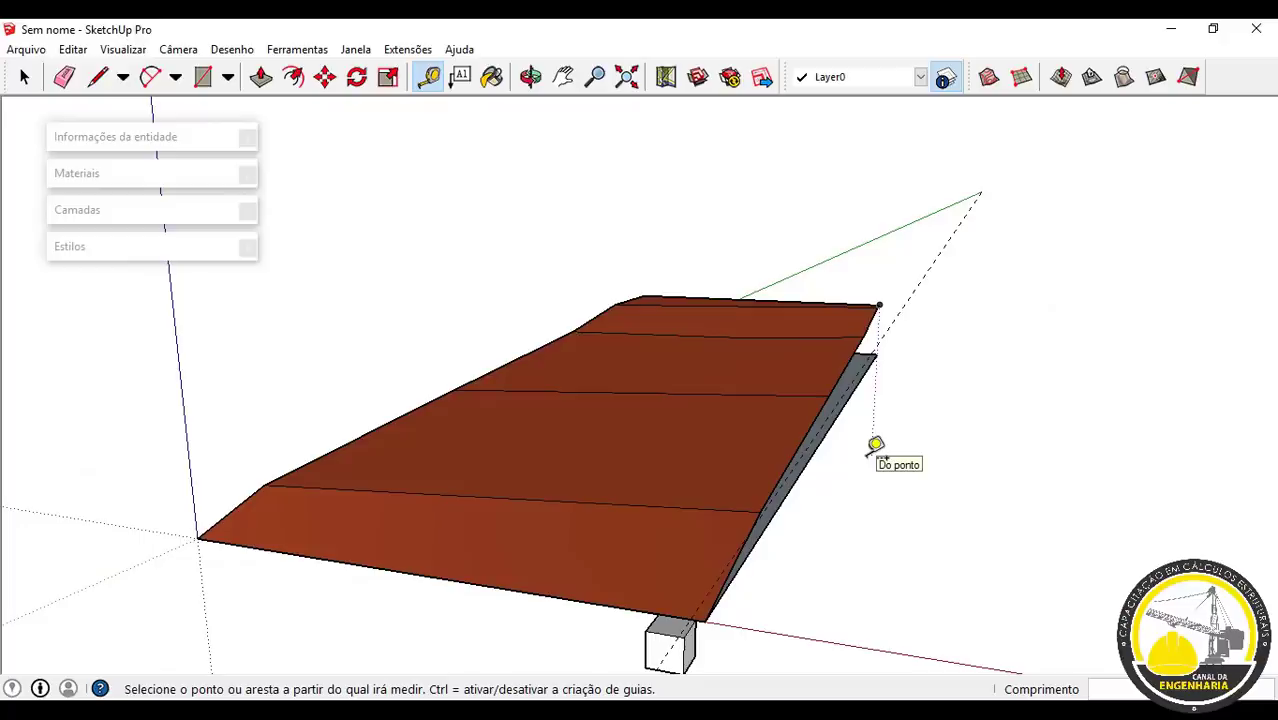
middle_drag(876, 445, 736, 411)
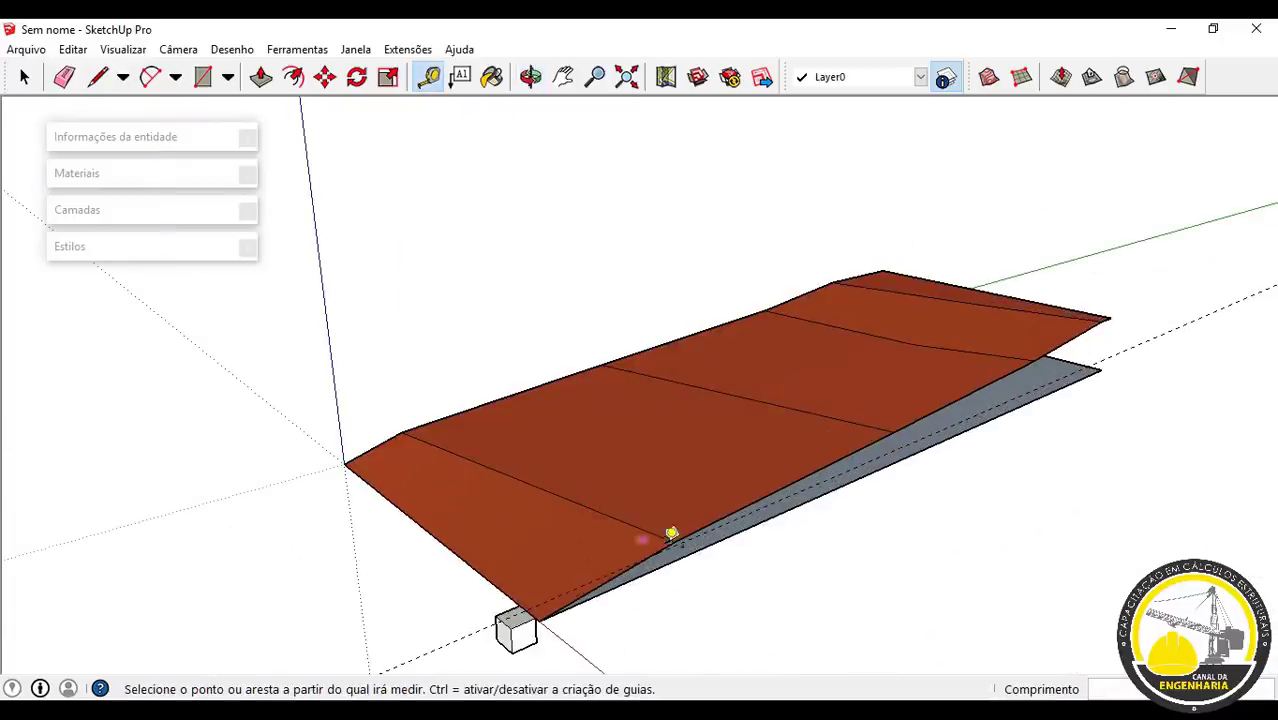
scroll(740, 505, up, 3)
scroll(766, 518, down, 3)
middle_drag(639, 531, 785, 556)
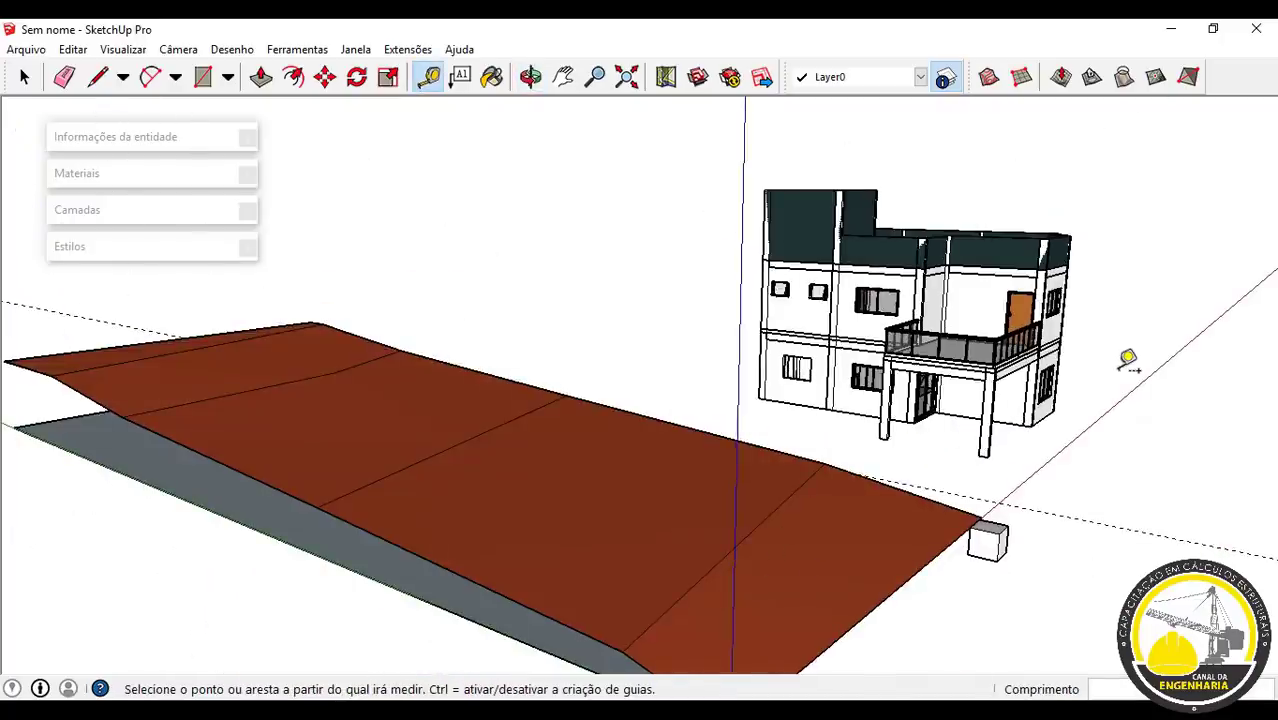
scroll(905, 428, down, 3)
middle_drag(905, 428, 889, 487)
scroll(889, 487, up, 2)
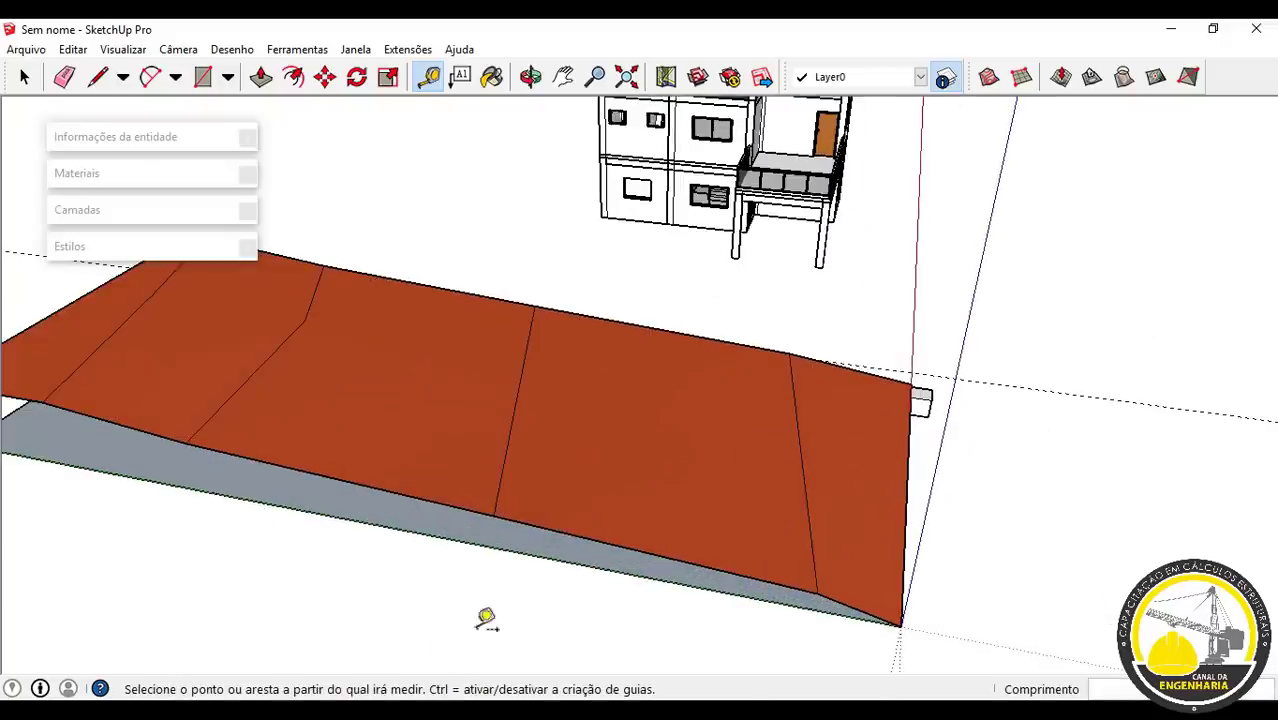
Step: Switch to AutoCAD and locate the floor plans in the drawing AULA 80 - DETALHAMENTO FUNDAÇÃO
click(345, 712)
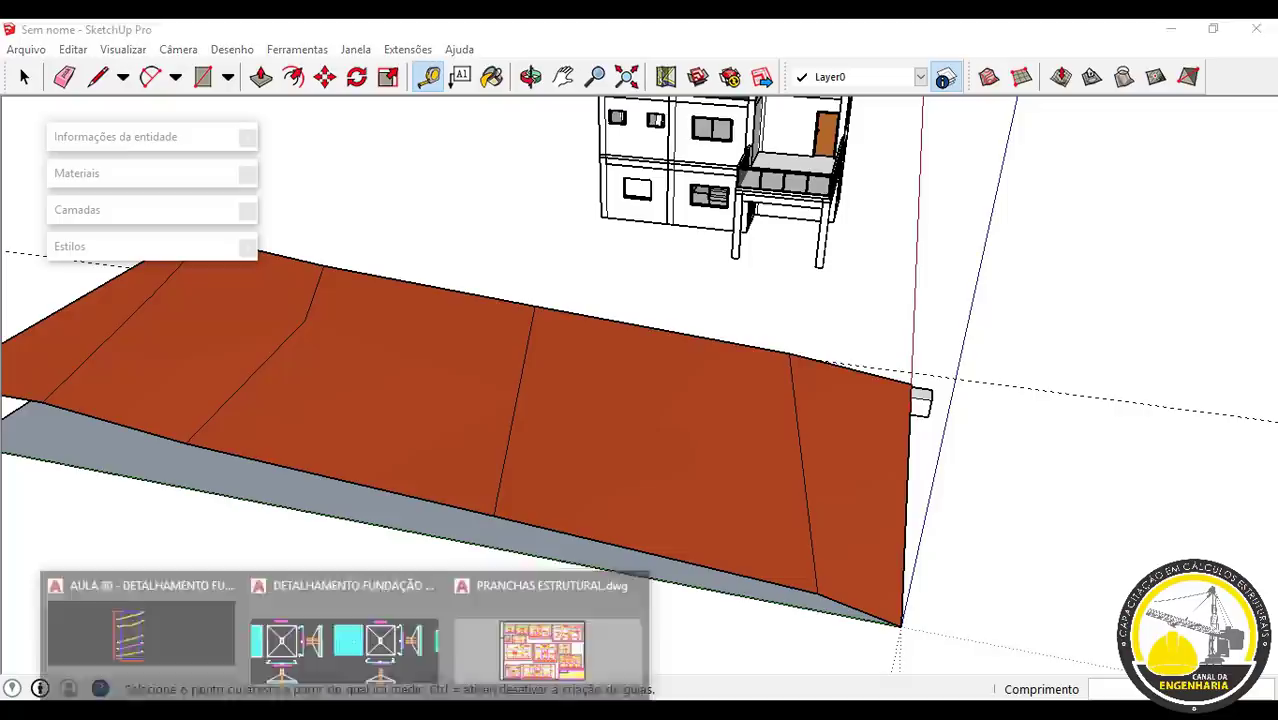
click(141, 625)
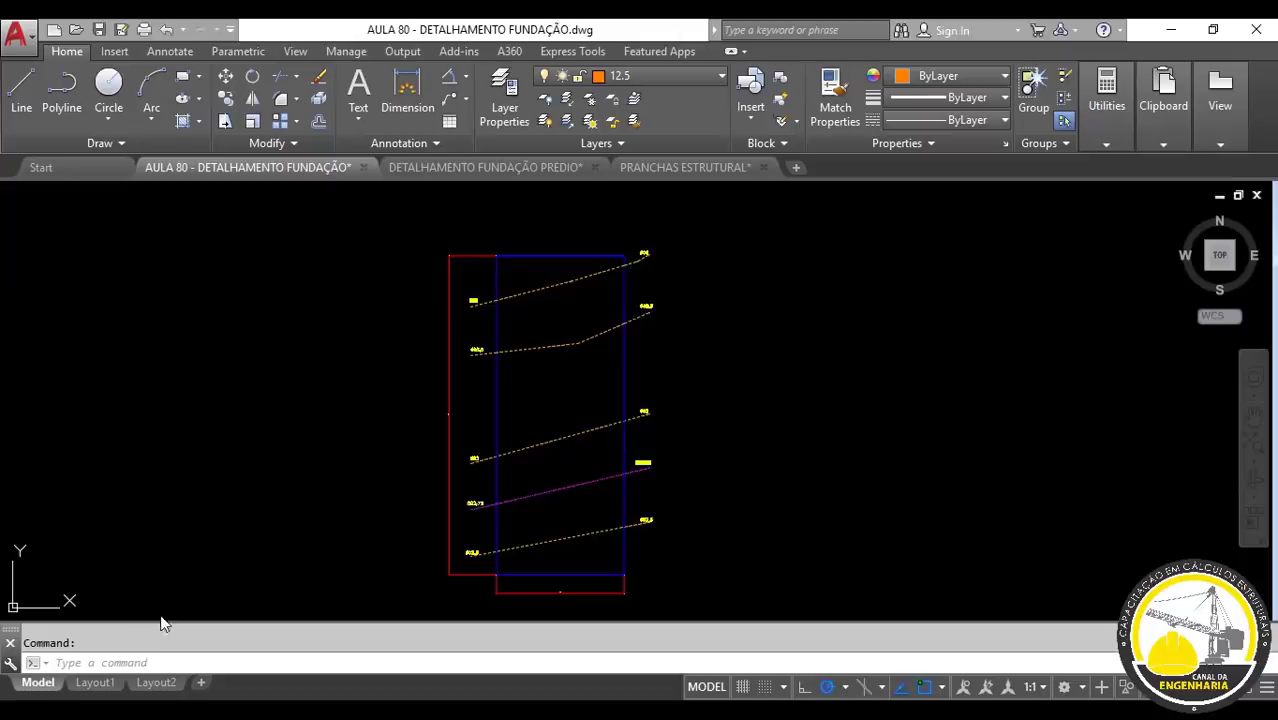
scroll(381, 479, down, 8)
middle_drag(480, 481, 1044, 454)
scroll(1044, 454, up, 10)
middle_drag(704, 505, 1026, 688)
scroll(469, 382, up, 4)
scroll(371, 413, up, 6)
middle_drag(443, 292, 548, 538)
scroll(482, 349, up, 6)
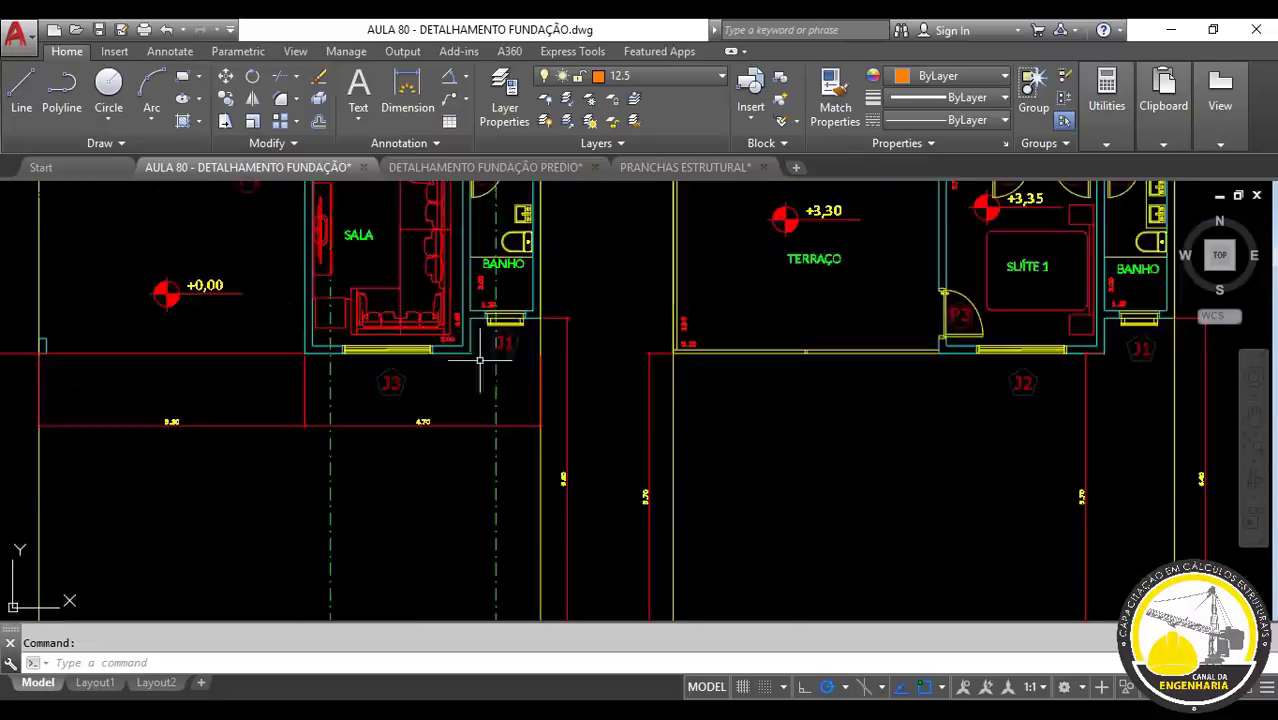
Step: Examine the front setback dimensions on the ground and upper floor plans, between the lot's front boundary and the house
scroll(447, 430, up, 2)
mouse_move(519, 466)
middle_down()
mouse_move(447, 430)
mouse_move(941, 425)
middle_up()
scroll(713, 440, down, 5)
middle_drag(713, 440, 345, 363)
scroll(796, 358, up, 5)
scroll(713, 456, up, 2)
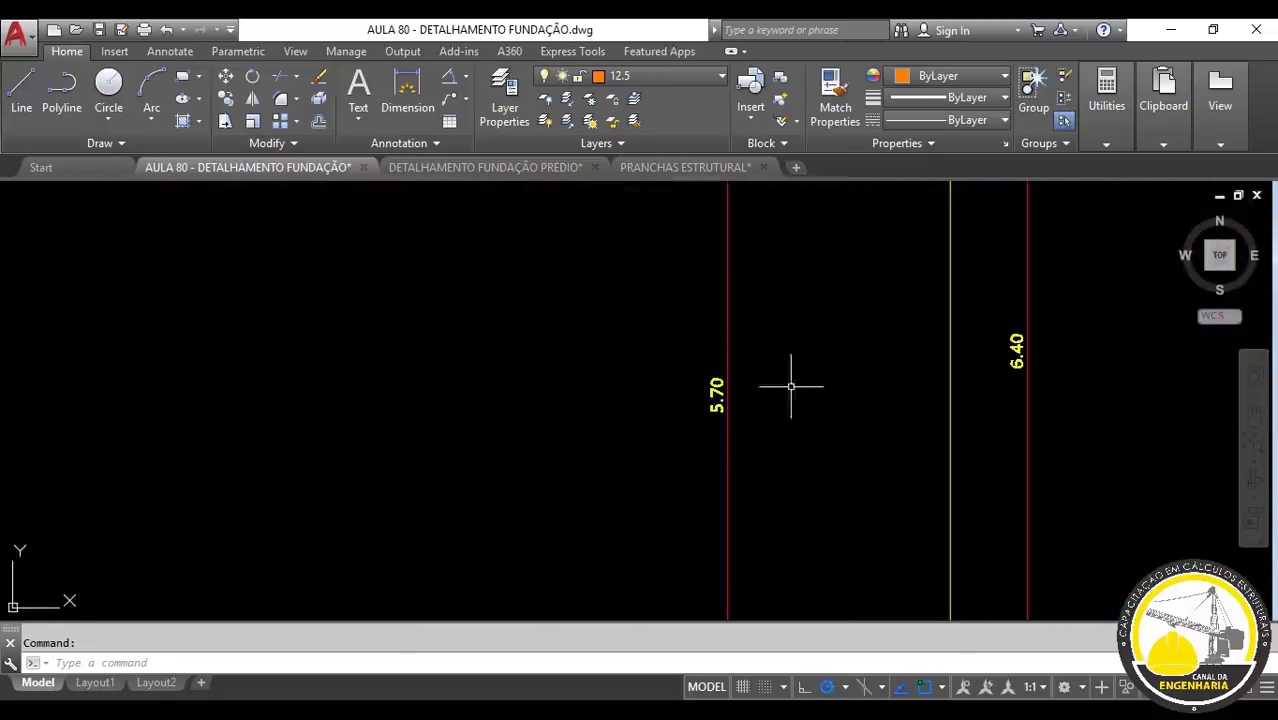
scroll(704, 399, down, 6)
scroll(776, 414, up, 4)
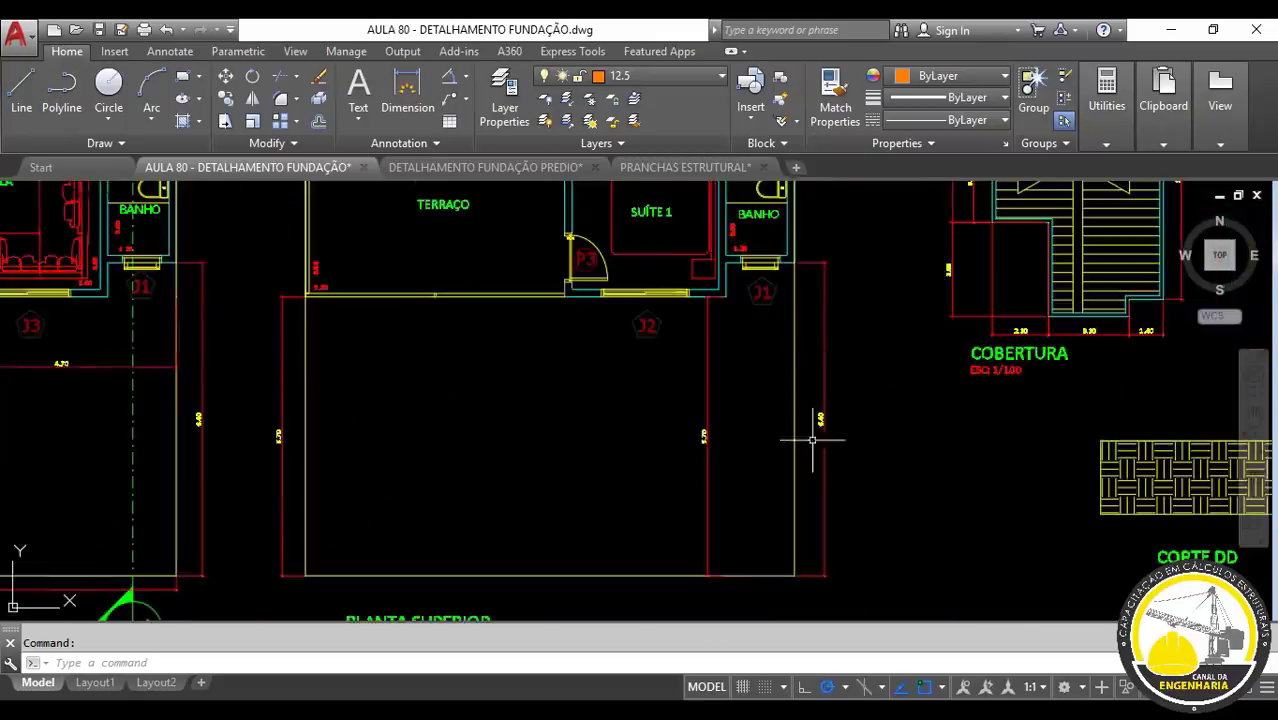
scroll(599, 465, down, 5)
scroll(846, 520, up, 1)
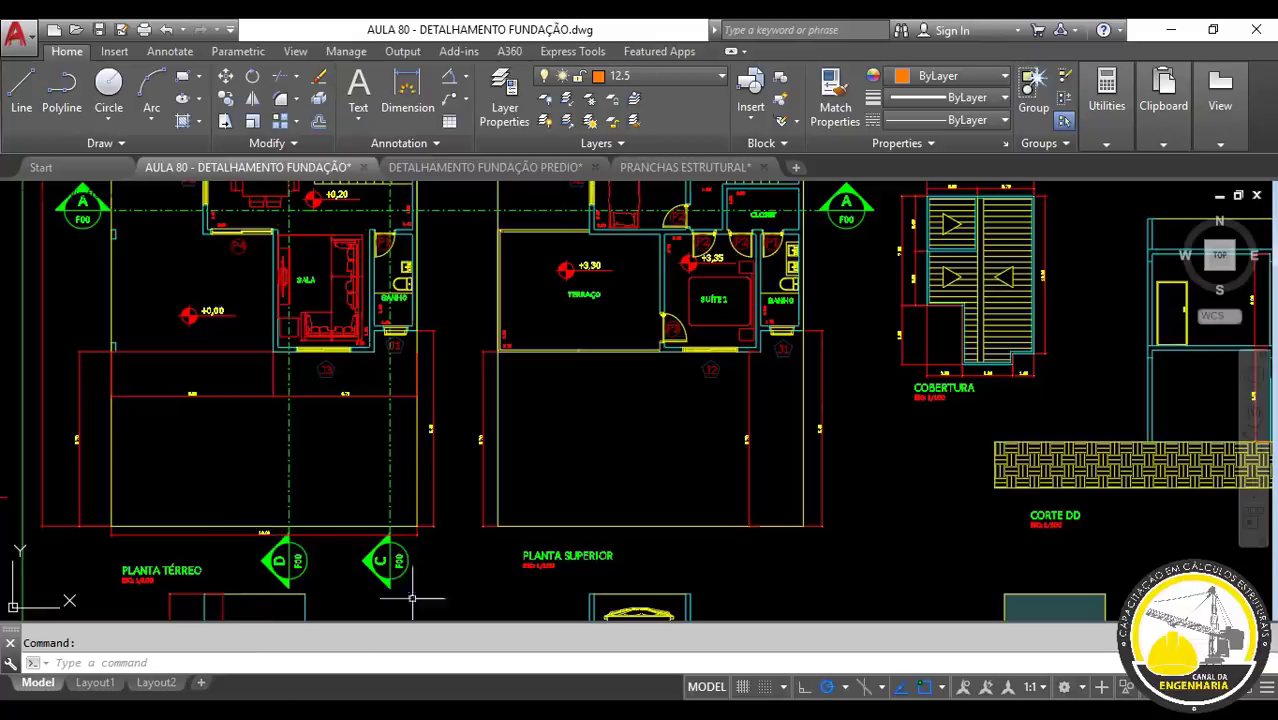
scroll(770, 480, up, 5)
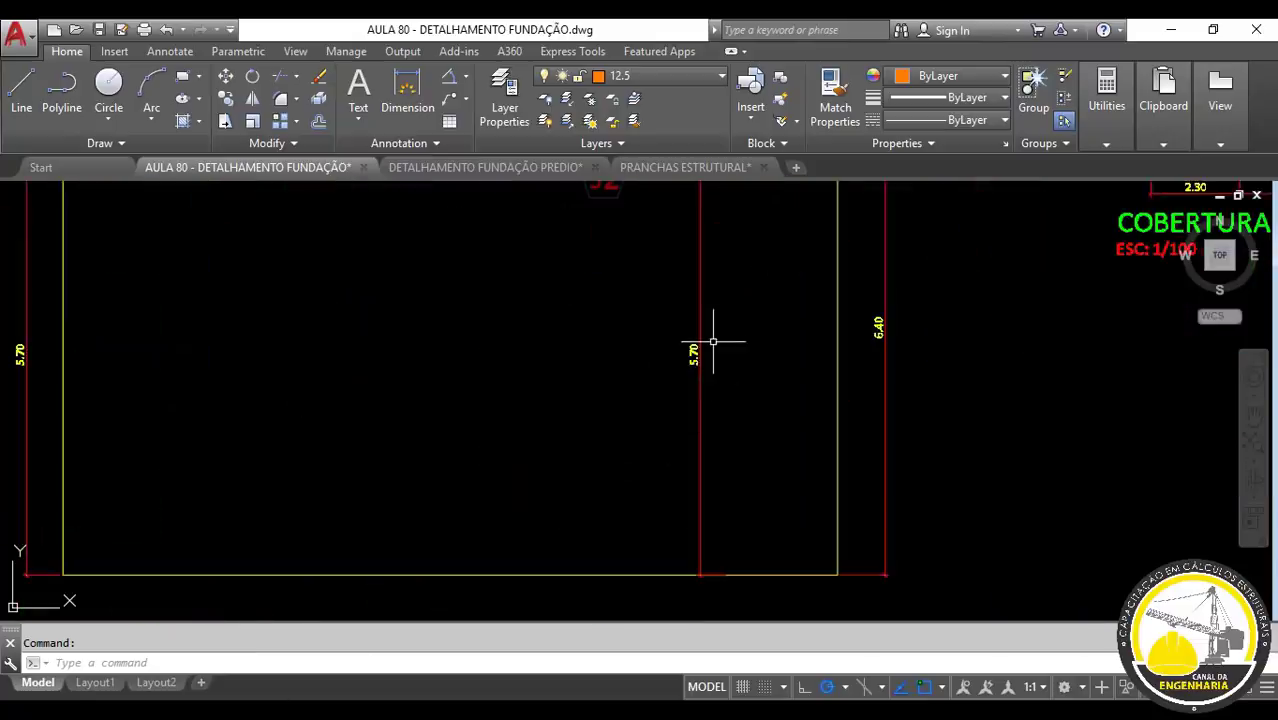
scroll(589, 394, down, 5)
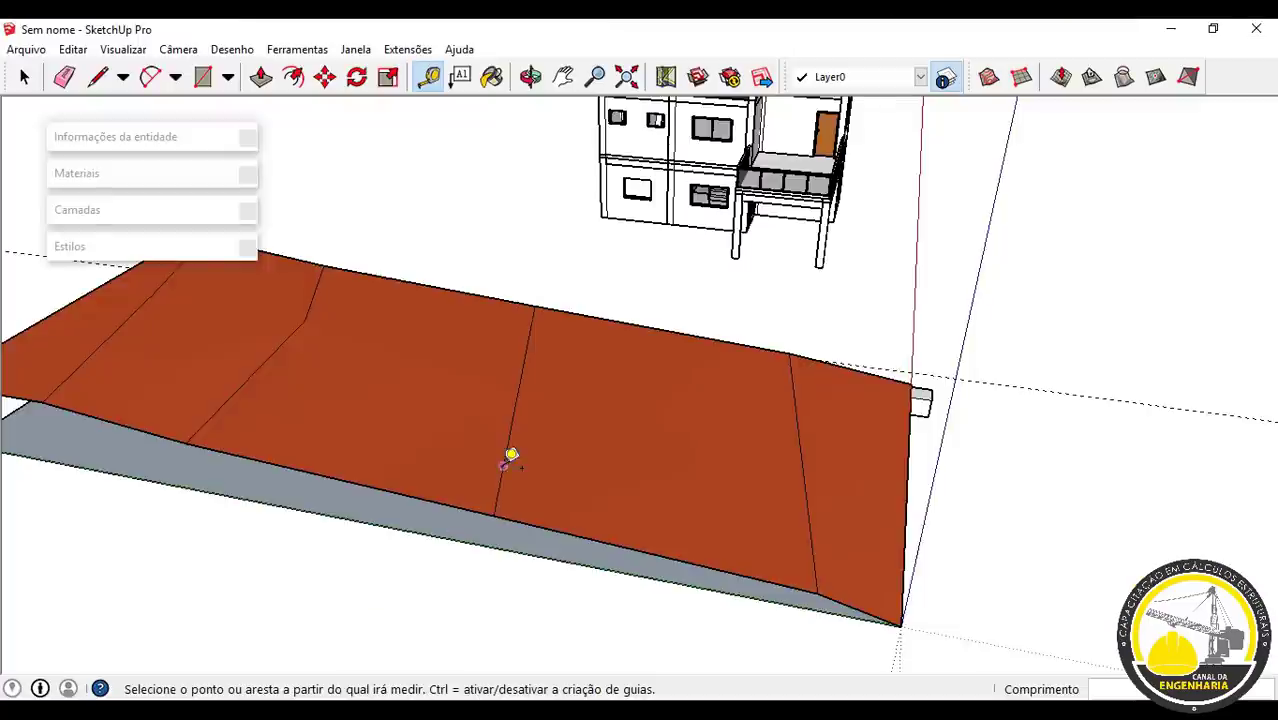
Step: In SketchUp, create a guide line parallel to the lot's front edge, offset 5,7 m back along the flat base
middle_drag(508, 456, 670, 512)
key(t)
scroll(793, 551, up, 5)
click(807, 572)
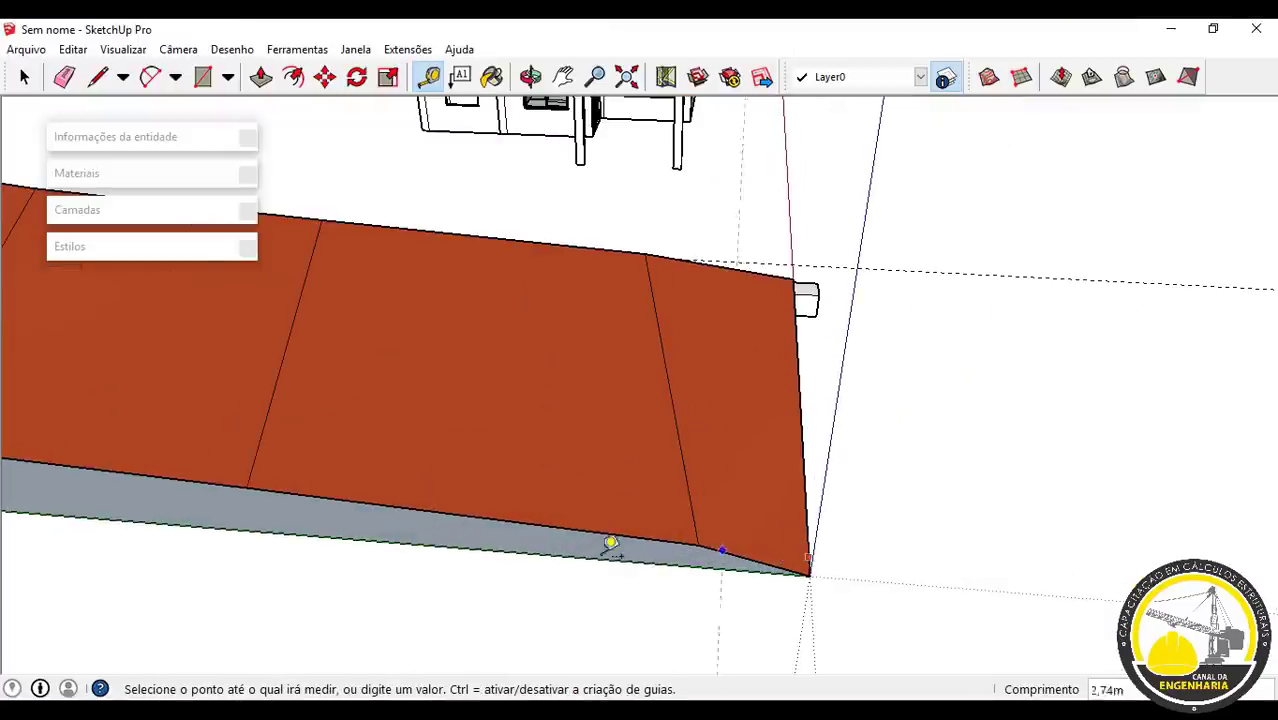
scroll(456, 570, down, 3)
middle_drag(456, 570, 730, 395)
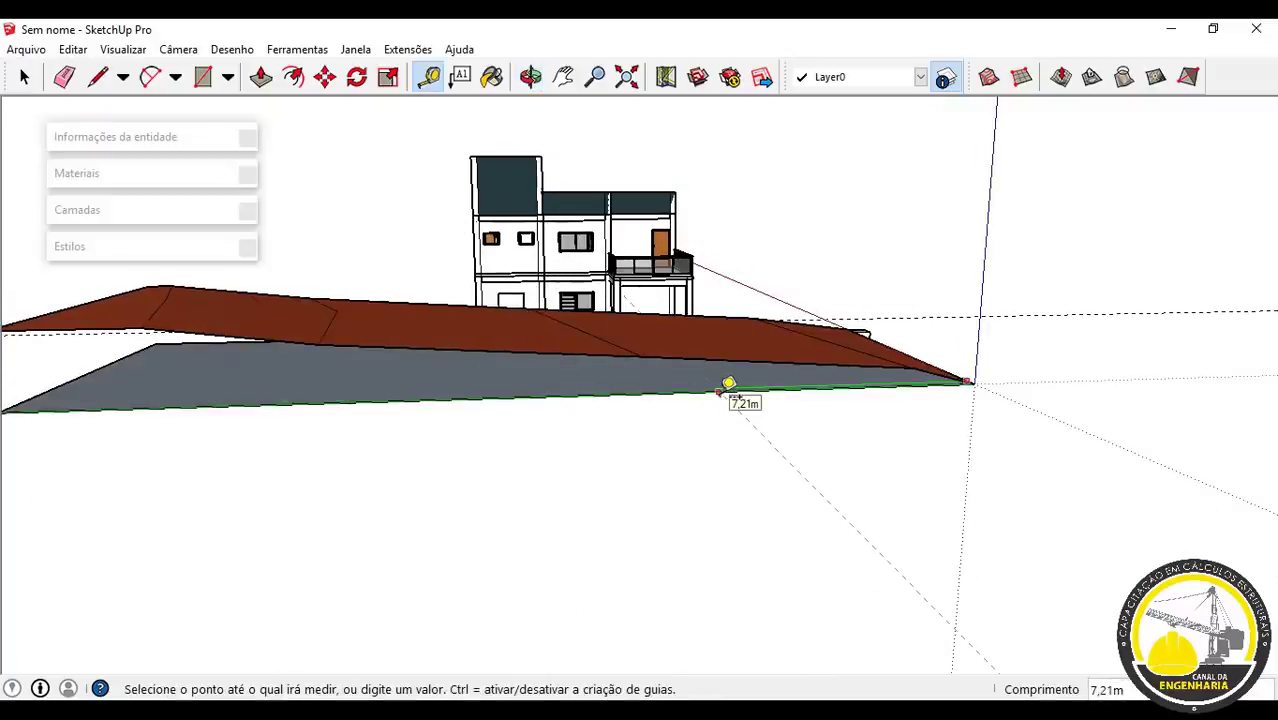
key(Return)
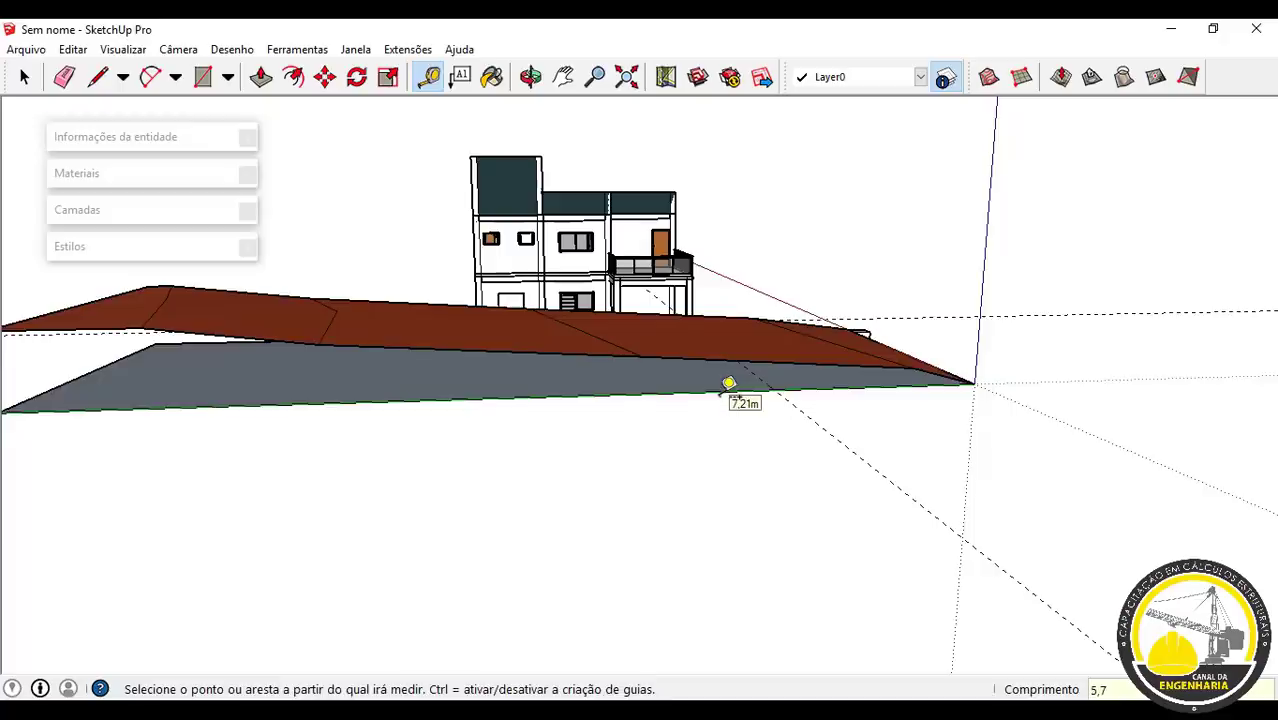
Step: Make the flat base face with its edges into a group
scroll(730, 392, down, 1)
shift+middle_drag(784, 394, 719, 482)
scroll(732, 480, up, 5)
key(space)
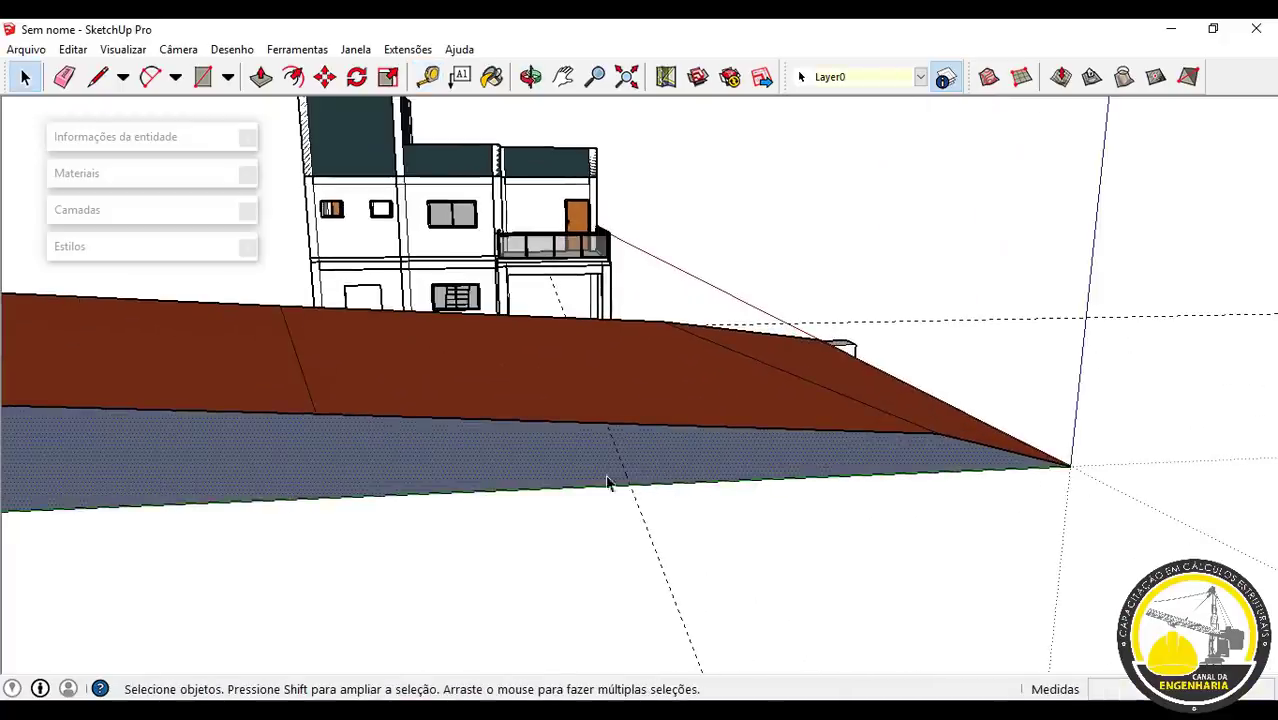
scroll(630, 490, up, 1)
scroll(640, 470, down, 1)
right_click(788, 460)
mouse_move(967, 356)
click(958, 328)
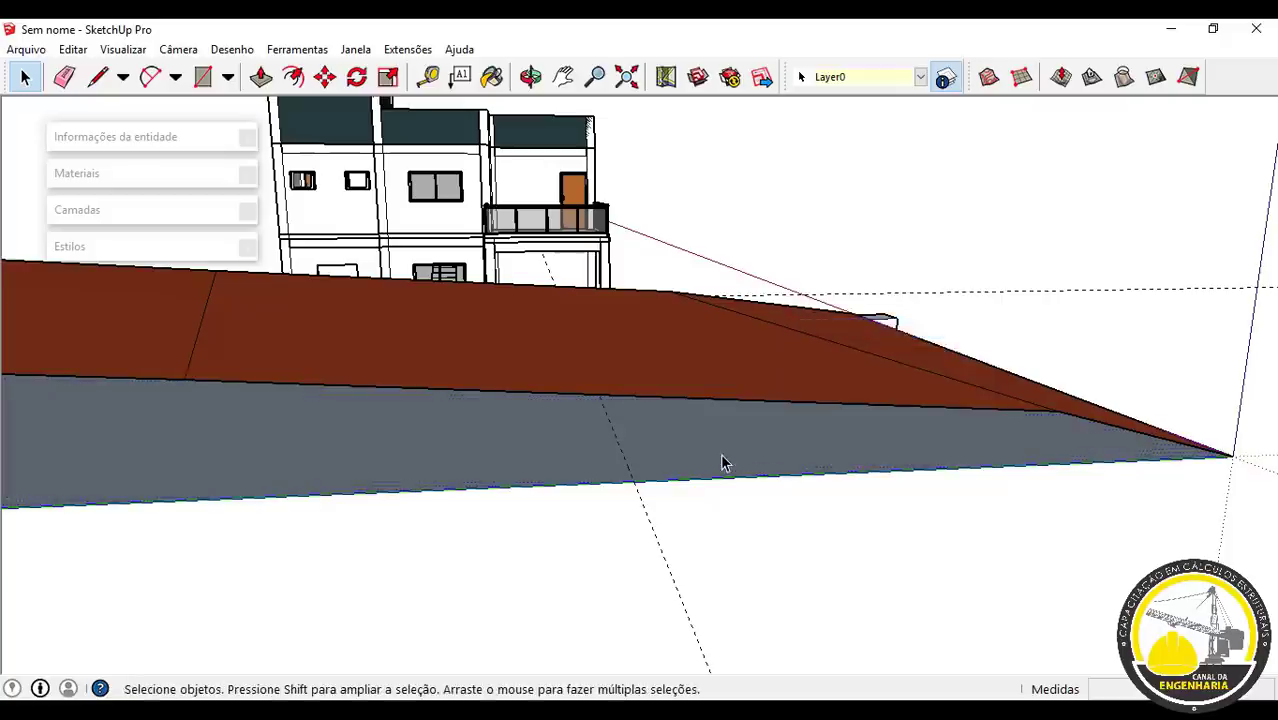
Step: Move the grouped base about 0,76 m straight up from the setback guide to the sloped terrain's long edge
key(m)
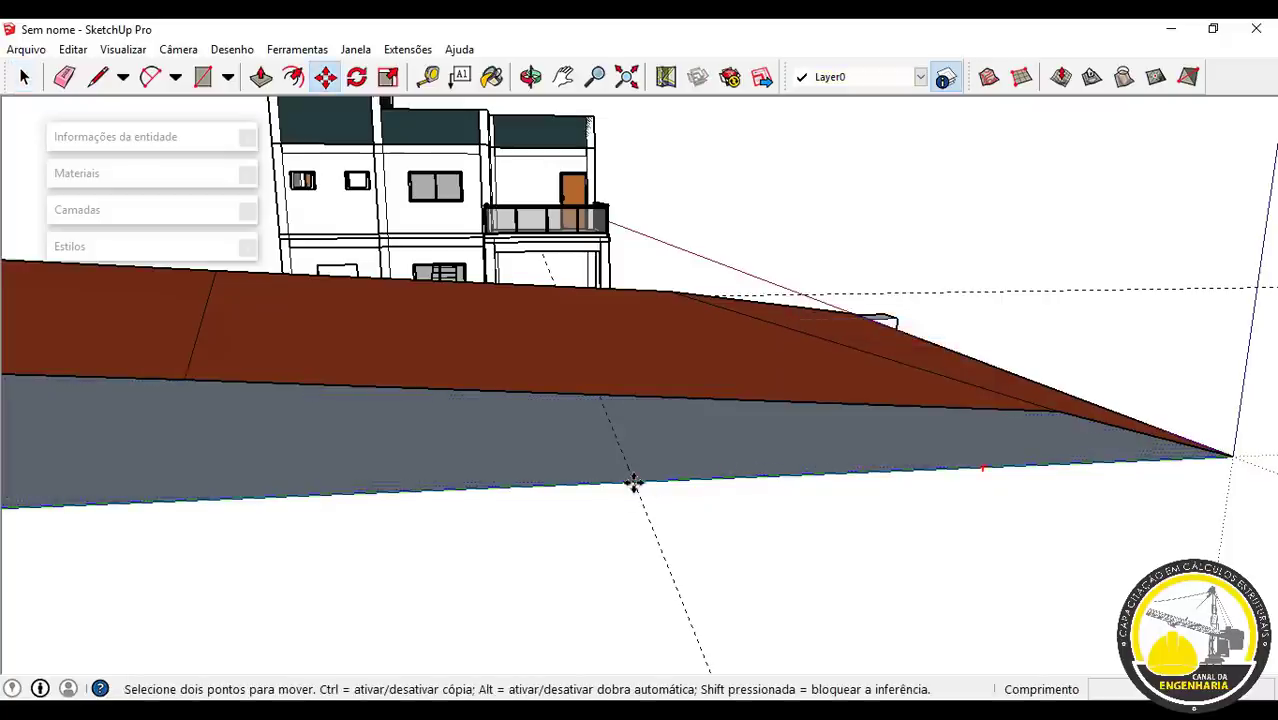
click(633, 484)
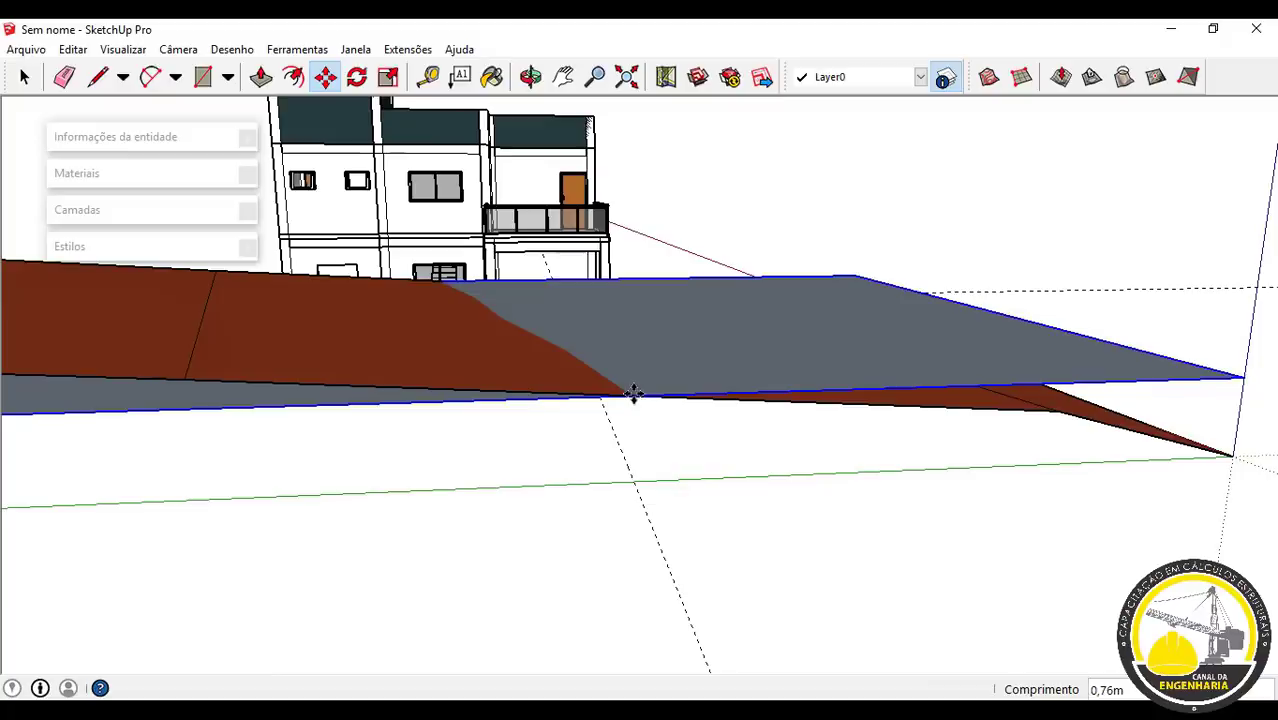
middle_drag(736, 474, 685, 568)
middle_drag(600, 534, 720, 467)
scroll(720, 467, up, 2)
Step: Measure the height from the raised base's intersection with the terrain edge straight down to the setback guide on the green axis
key(l)
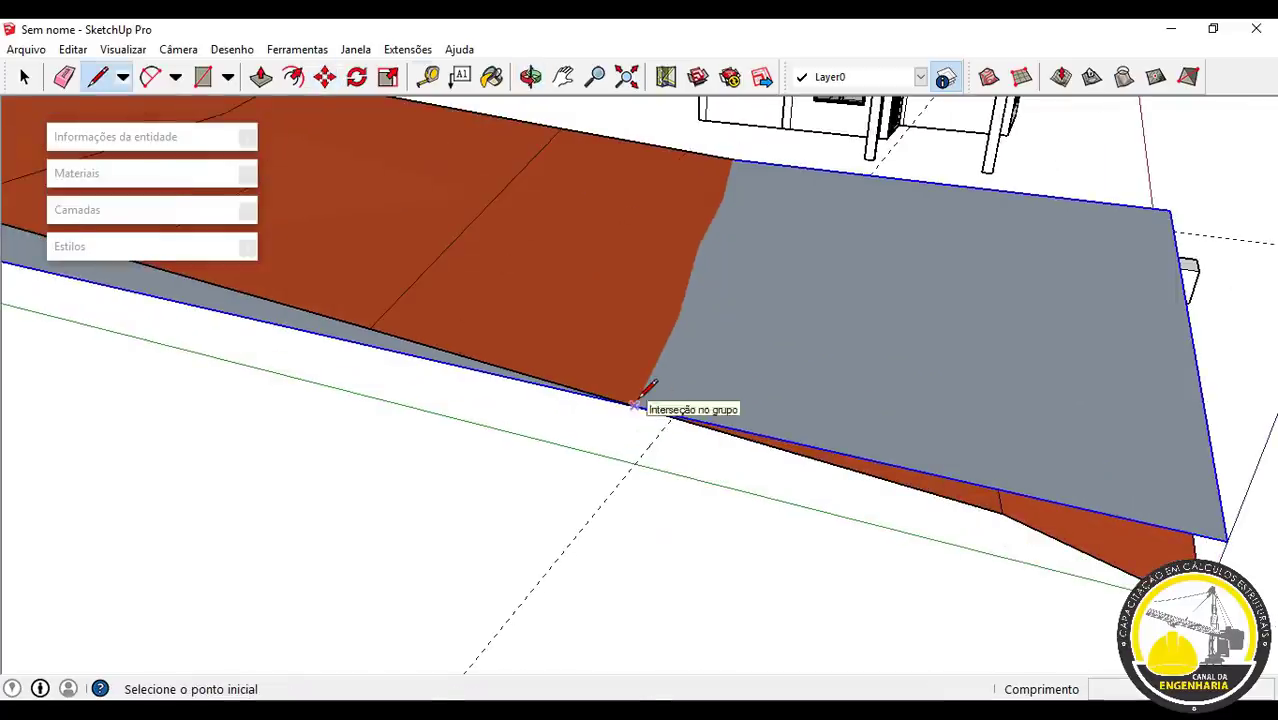
key(t)
click(636, 404)
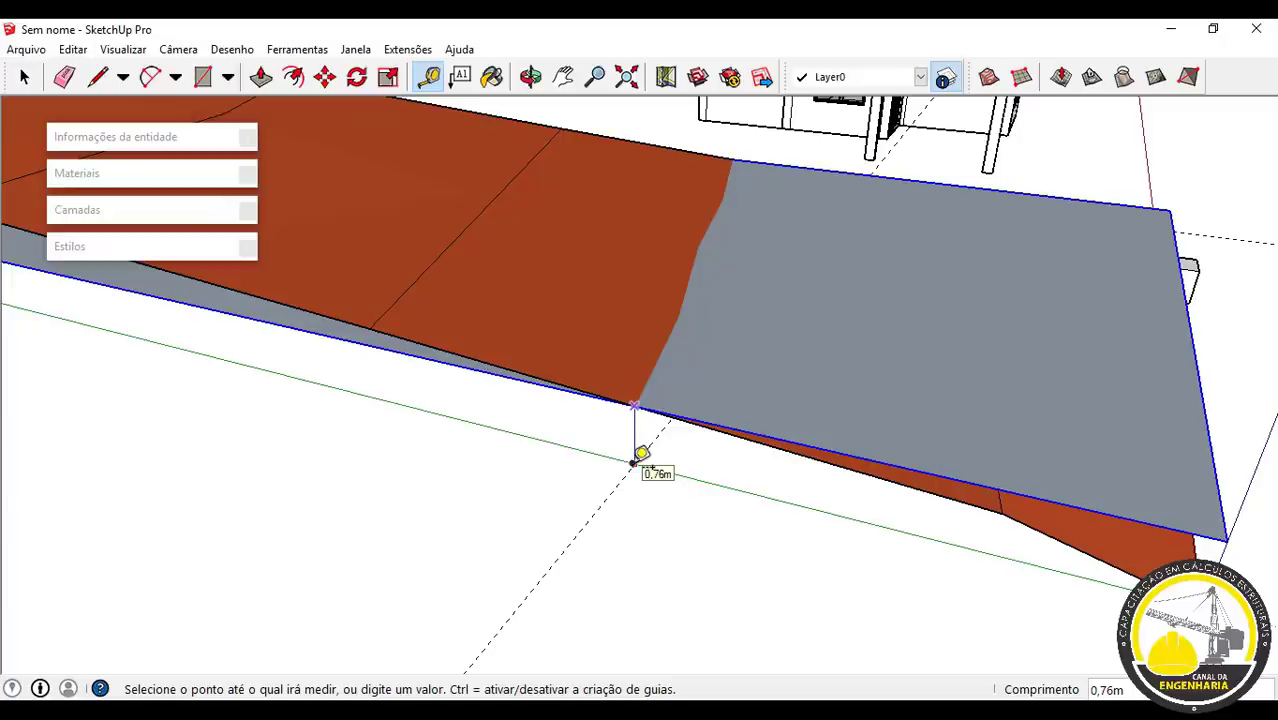
click(635, 462)
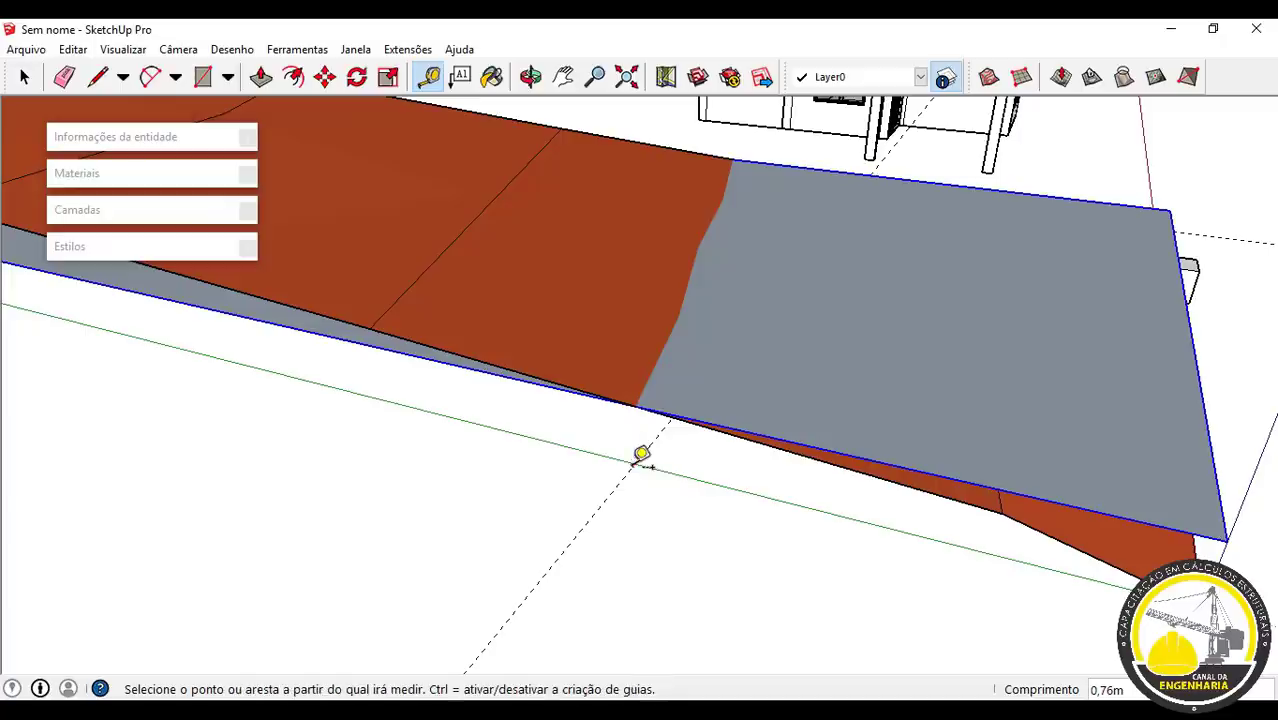
scroll(642, 451, down, 5)
scroll(759, 434, up, 4)
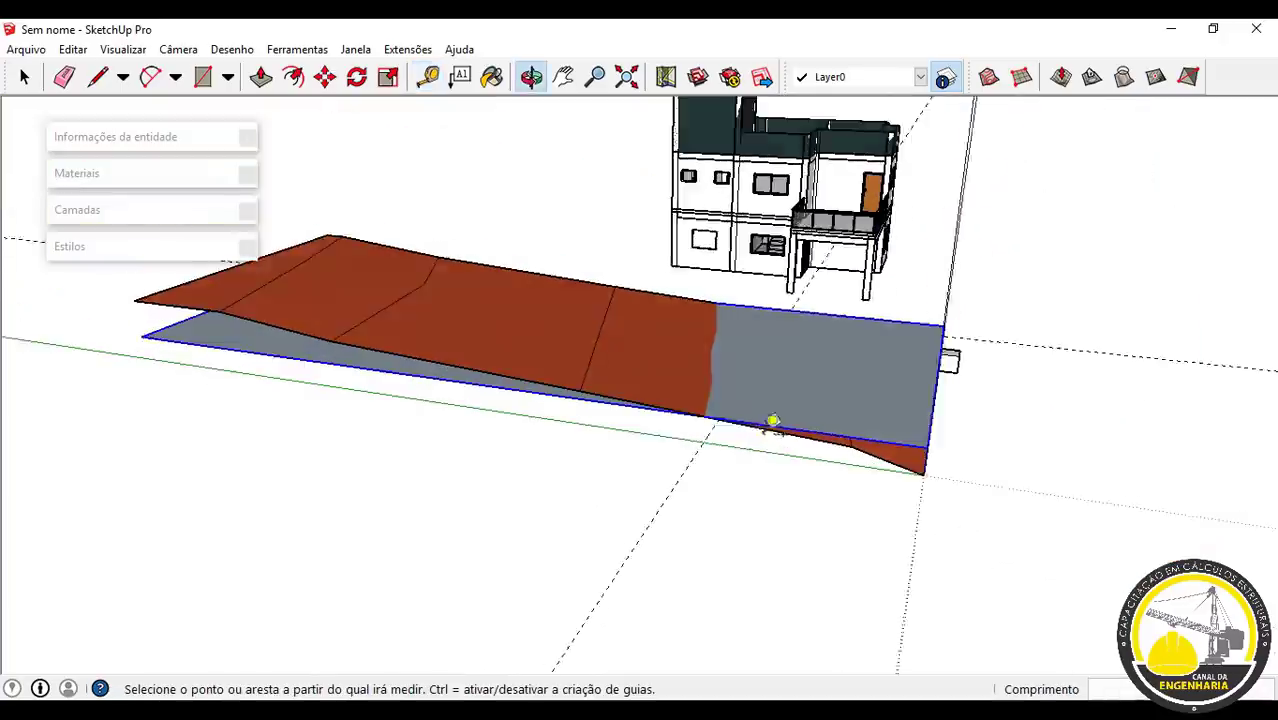
scroll(795, 421, up, 3)
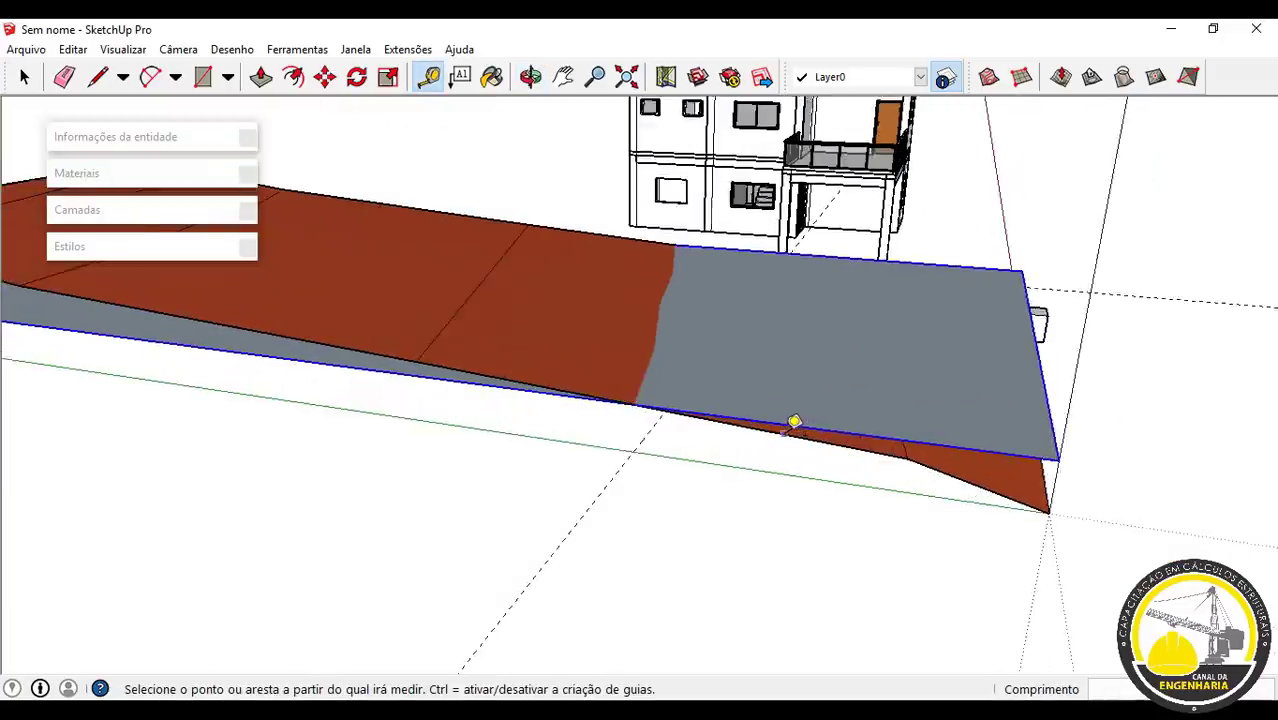
Step: Lower the raised base by 0,01 m along the blue axis
key(m)
scroll(474, 319, up, 3)
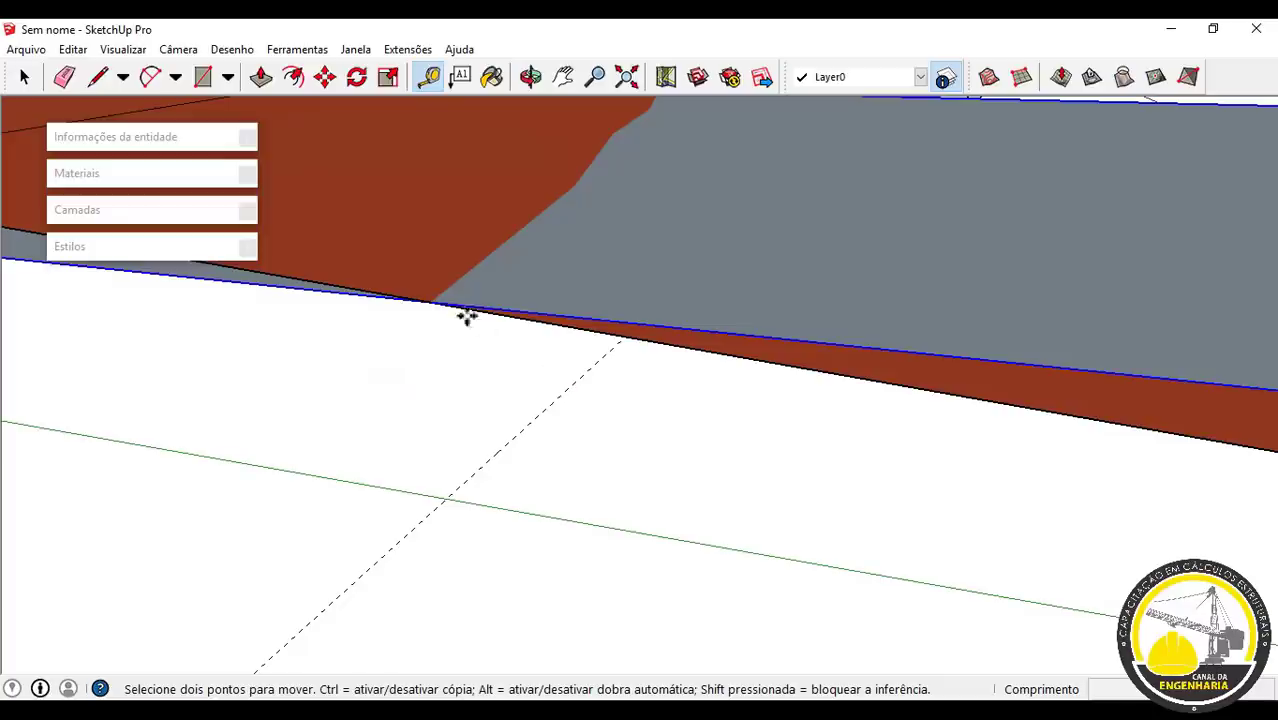
click(436, 314)
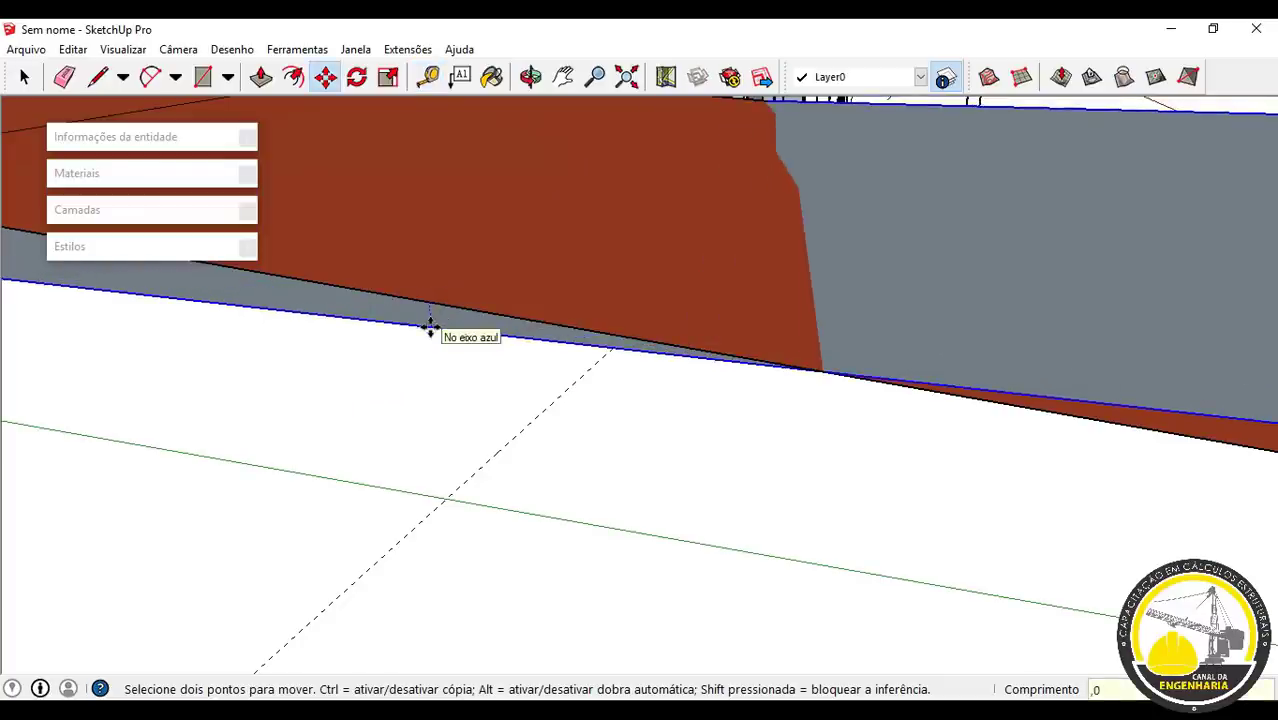
key(Return)
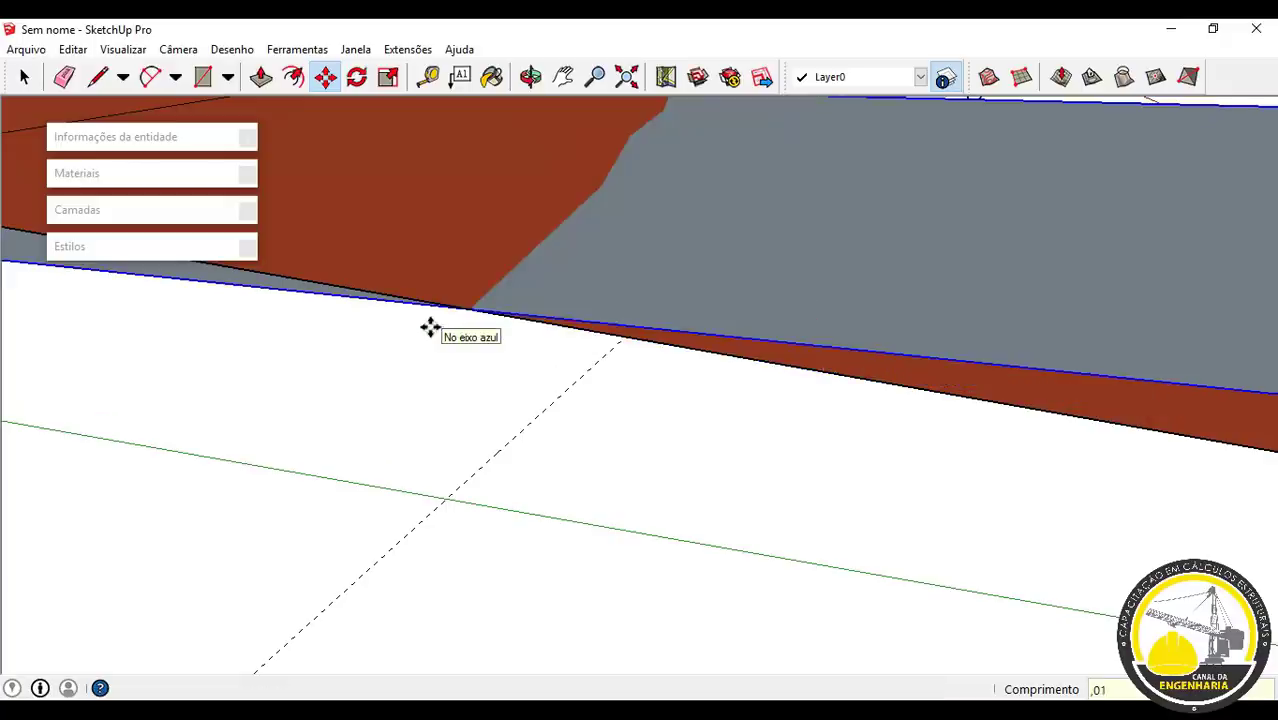
Step: Measure the height again from the lowered base's intersection with the terrain edge down to the green axis
key(l)
click(474, 302)
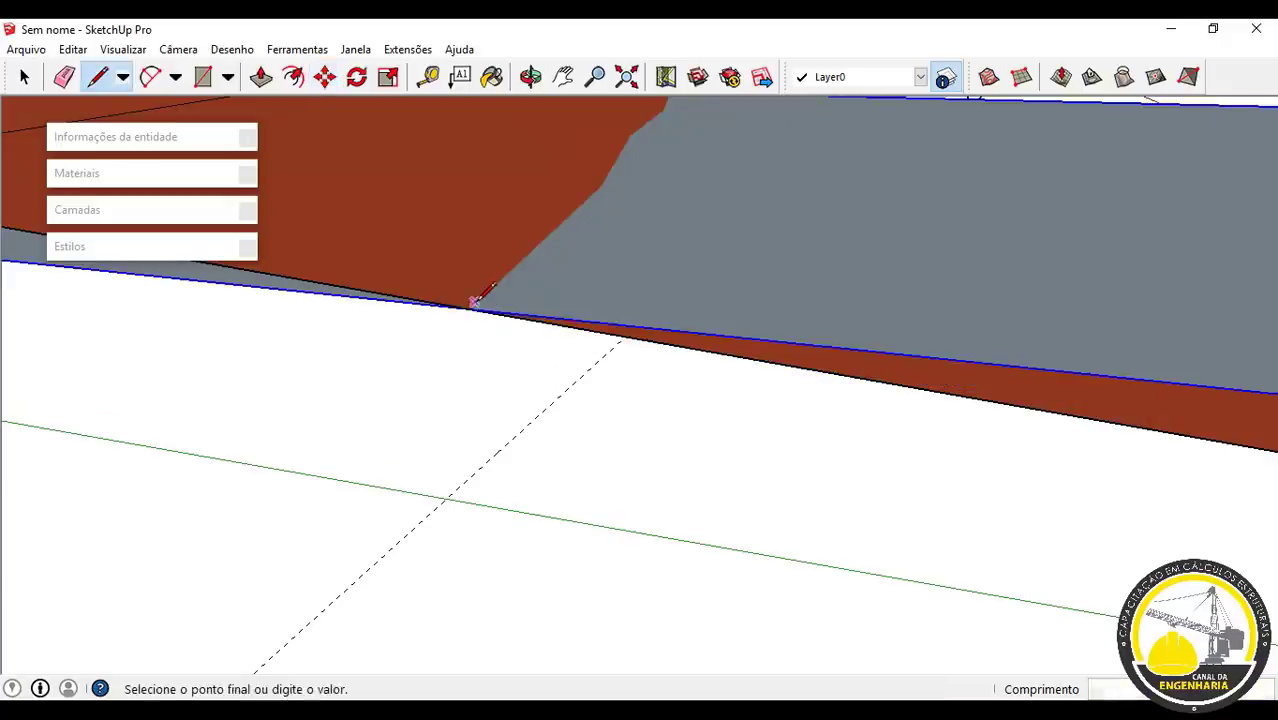
key(t)
click(468, 307)
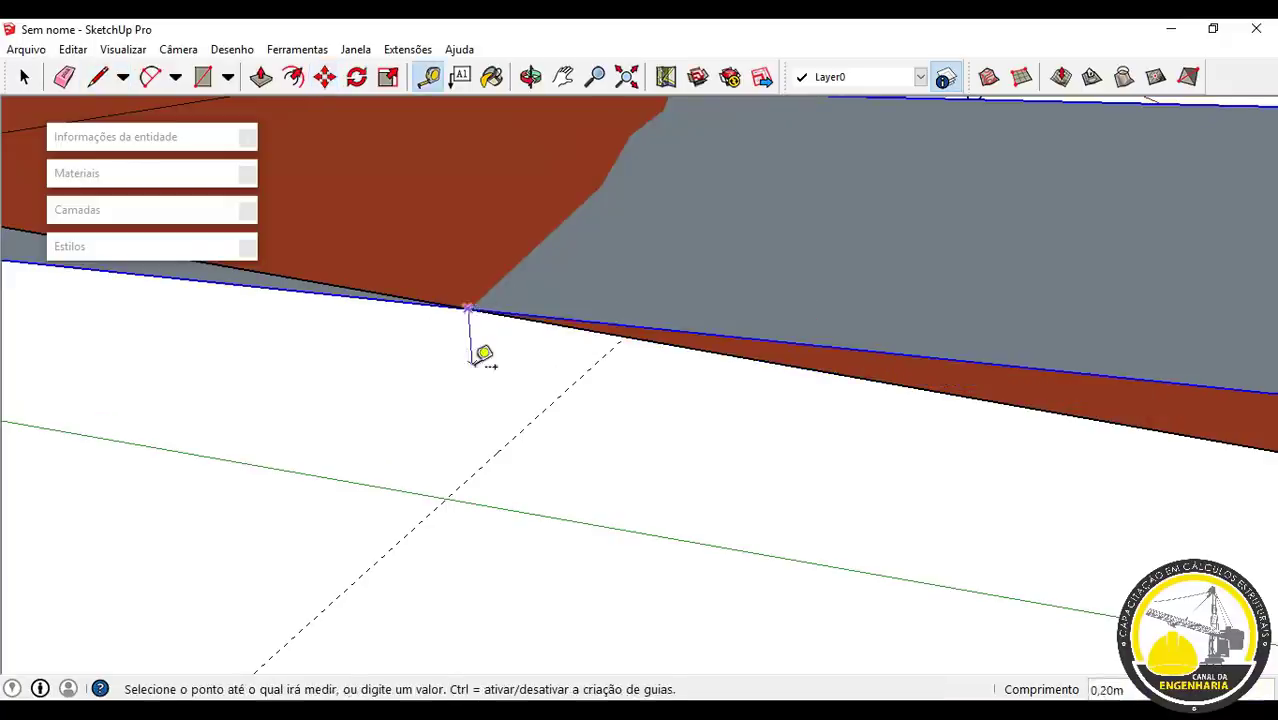
click(469, 504)
Step: Examine how the raised base sits against the sloped terrain at both front corners and around the small cube
scroll(471, 505, down, 6)
middle_drag(473, 507, 570, 504)
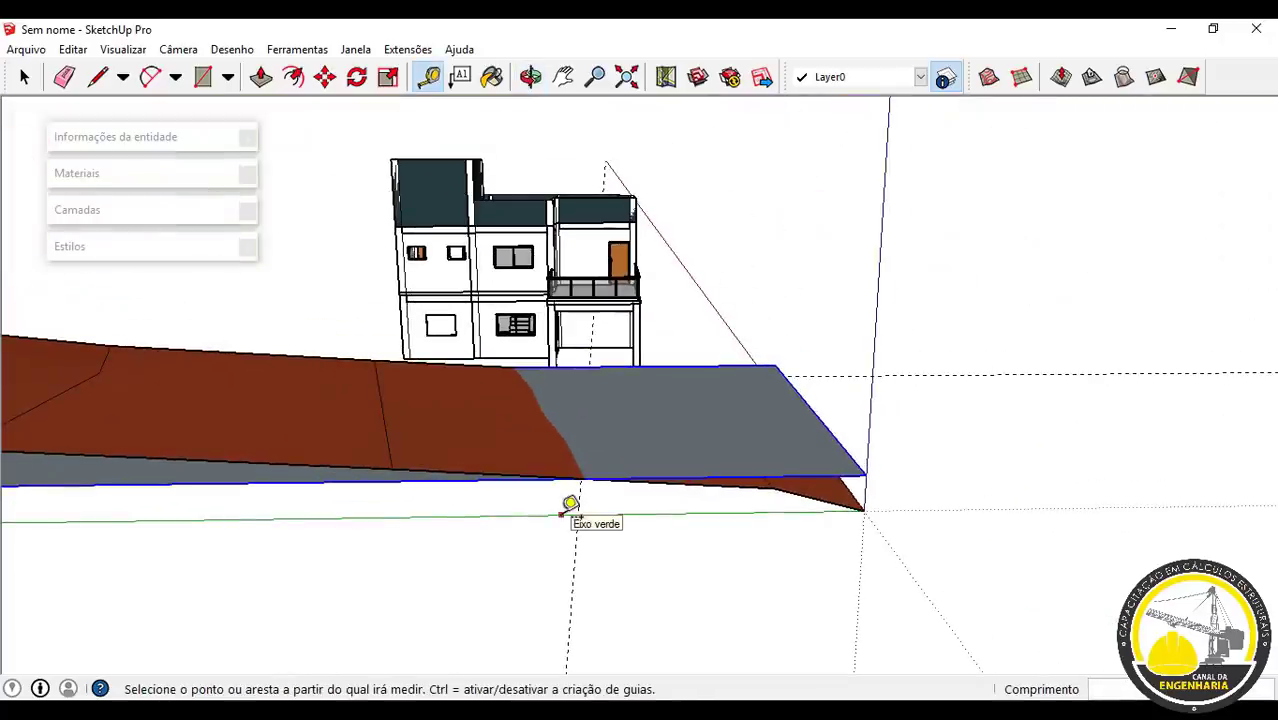
middle_drag(739, 420, 592, 478)
scroll(807, 468, up, 4)
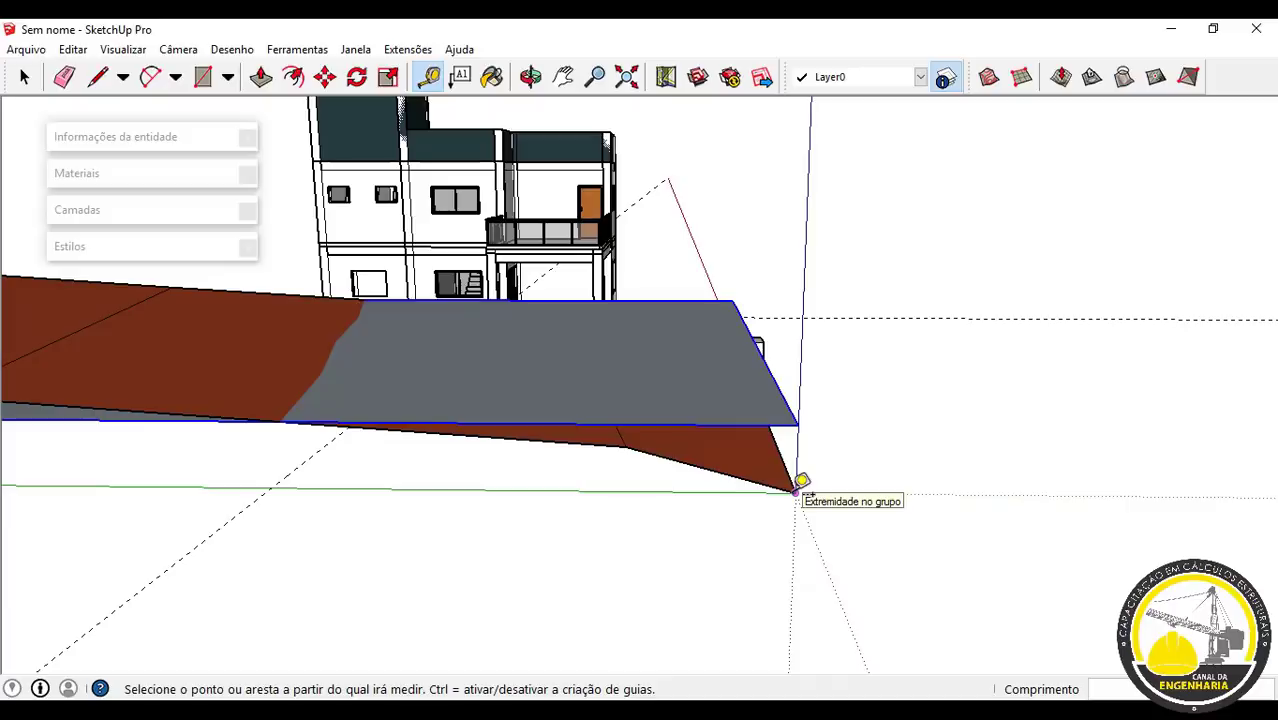
middle_drag(802, 481, 478, 432)
scroll(725, 356, up, 4)
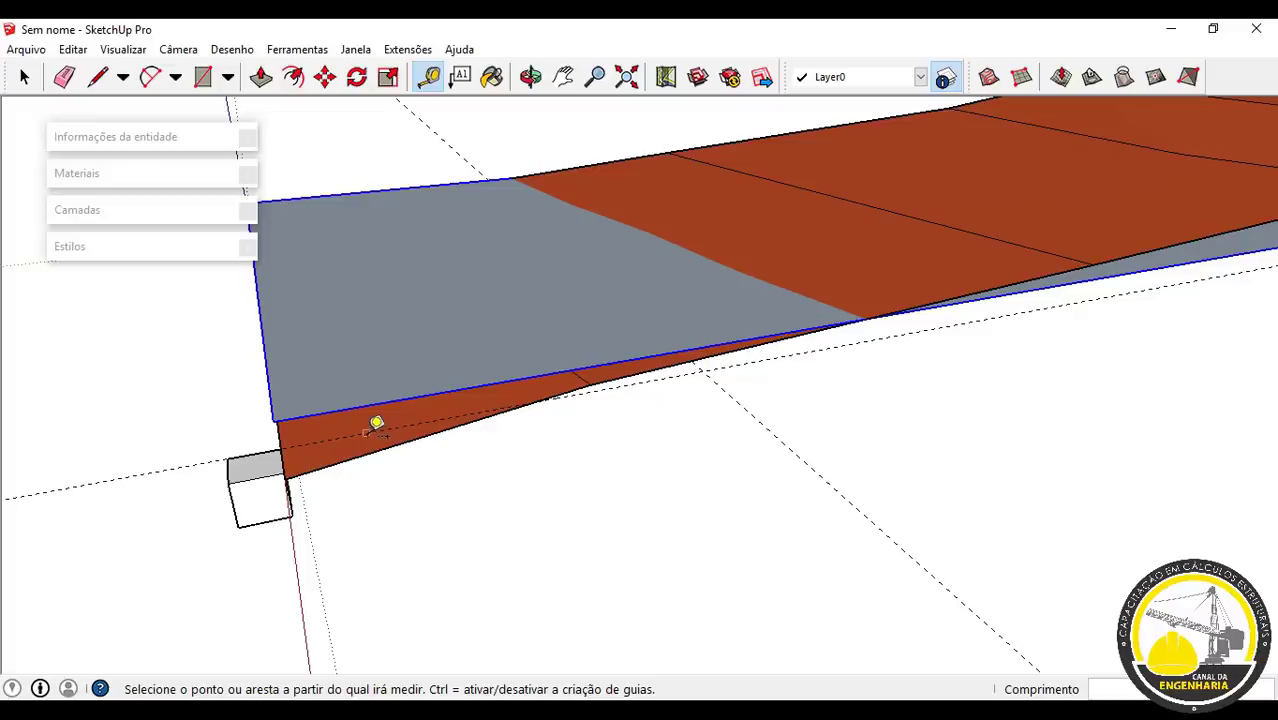
middle_drag(576, 496, 969, 503)
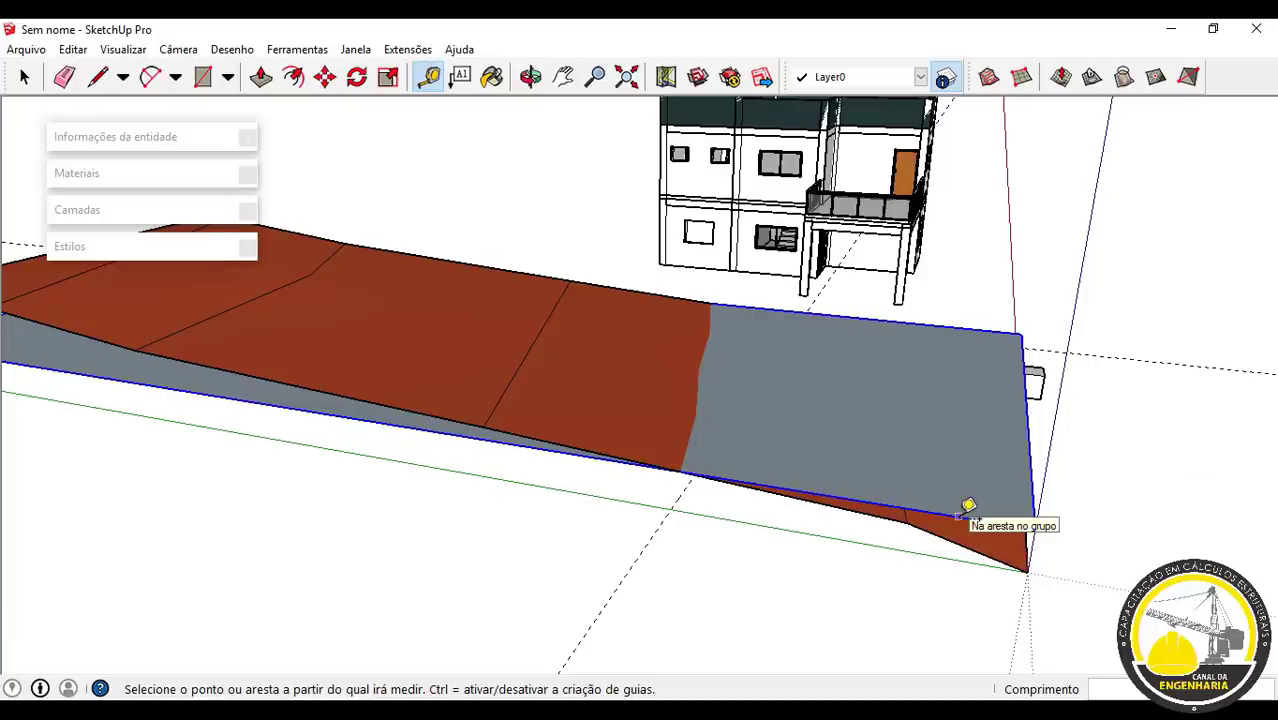
Step: Measure the vertical height between the terrain's rear corner and the raised base's rear corner in both directions
scroll(969, 505, down, 5)
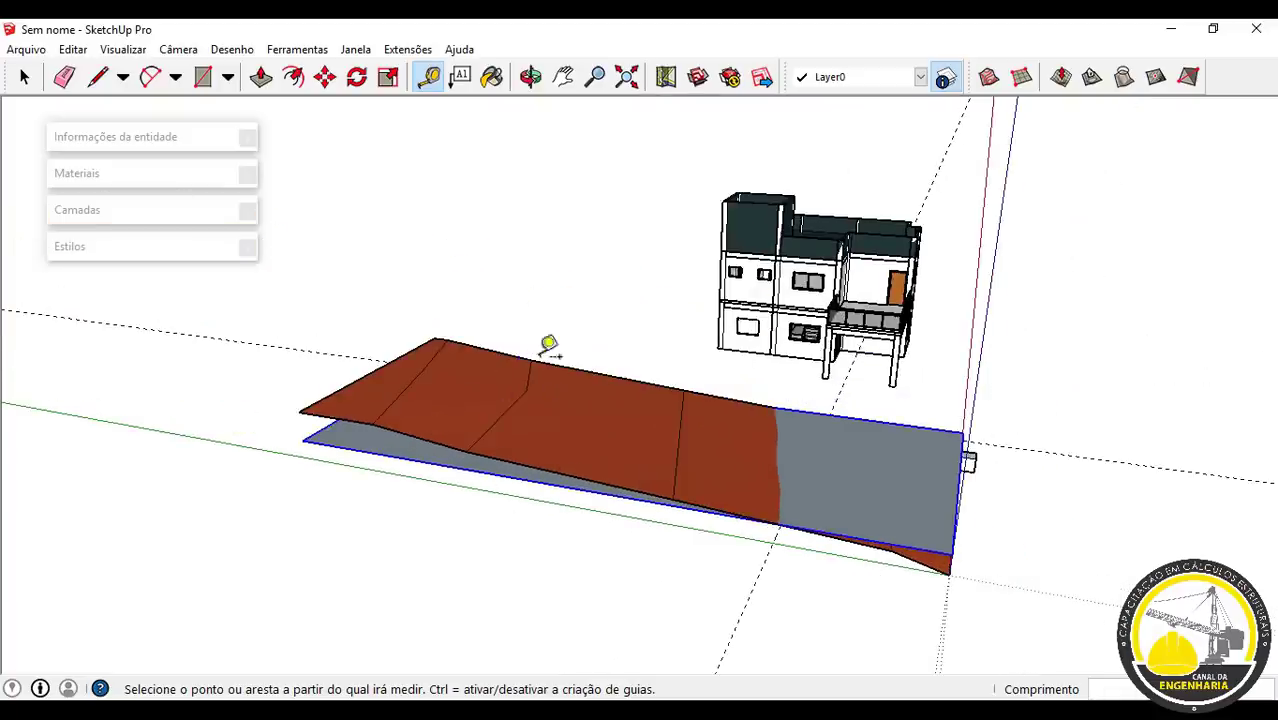
middle_drag(456, 399, 390, 440)
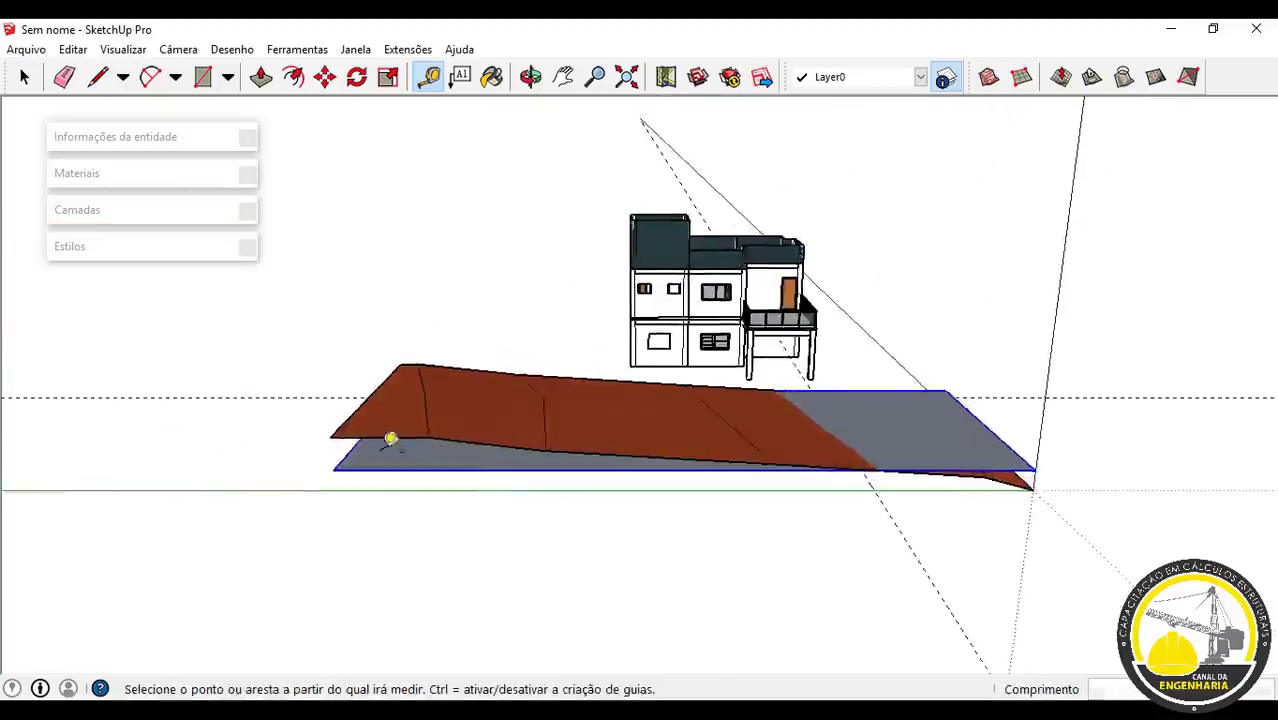
click(331, 437)
click(333, 468)
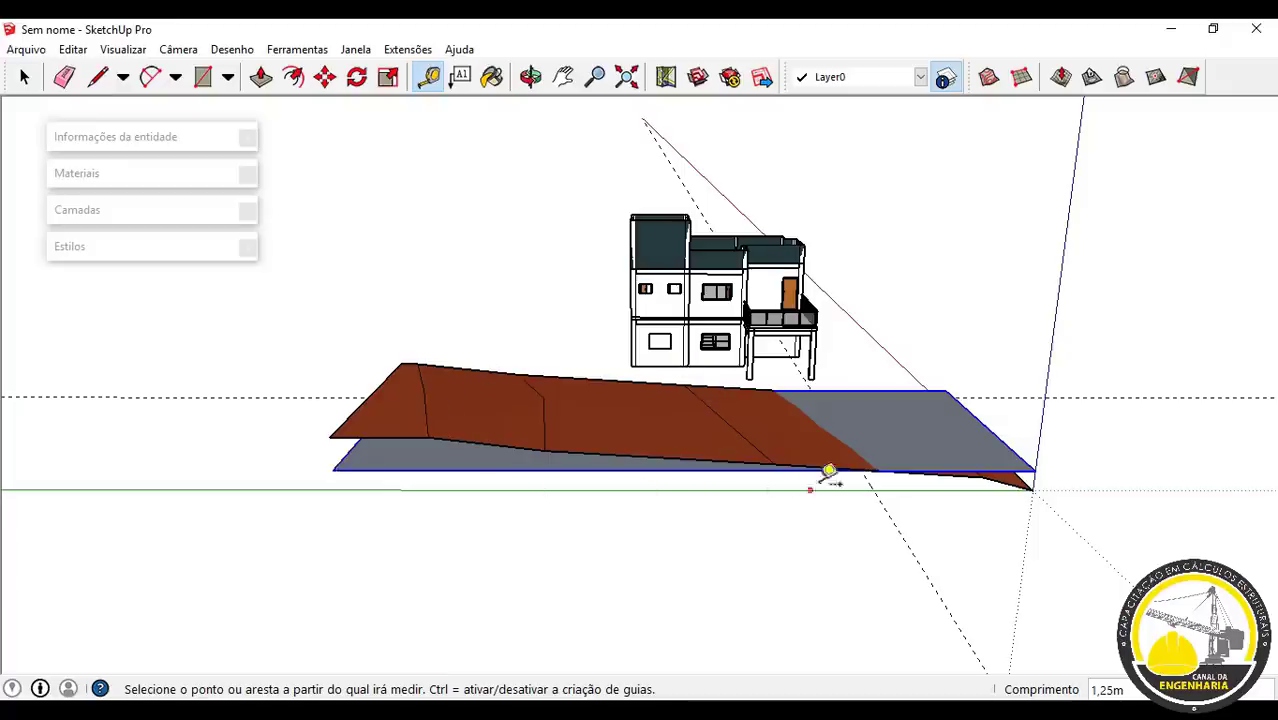
scroll(345, 478, up, 3)
click(326, 476)
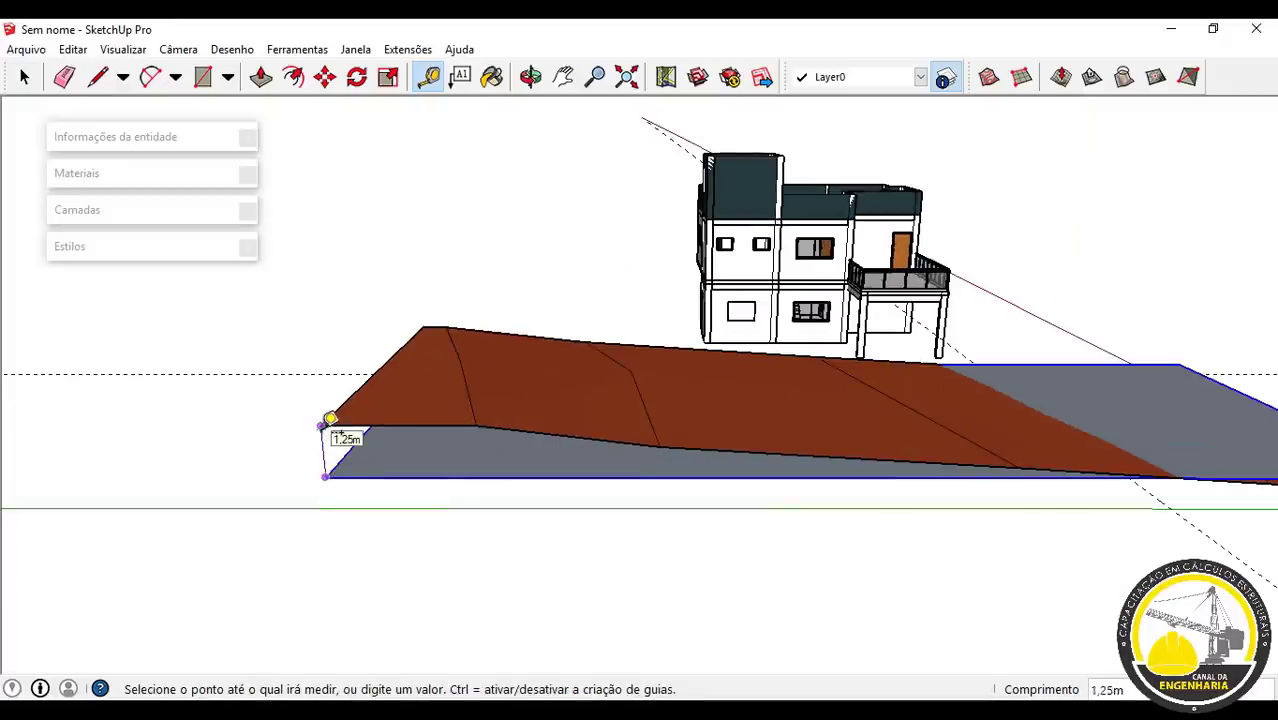
click(330, 419)
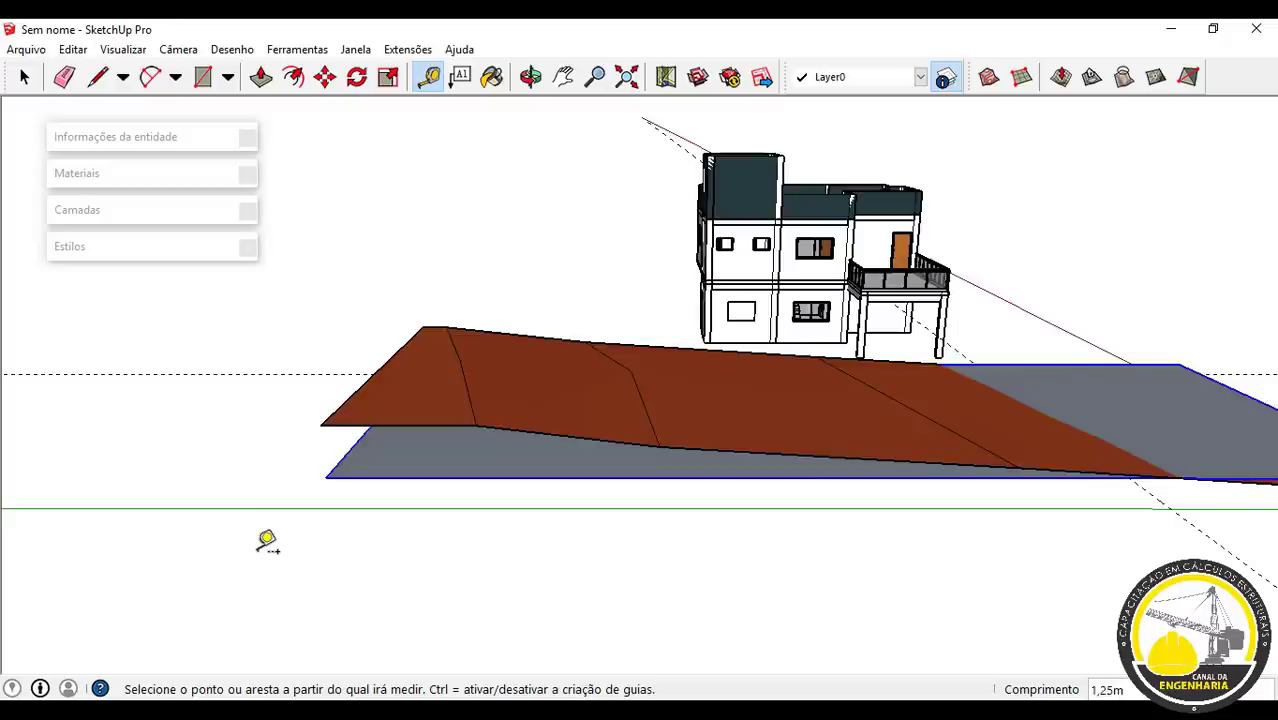
scroll(258, 549, down, 3)
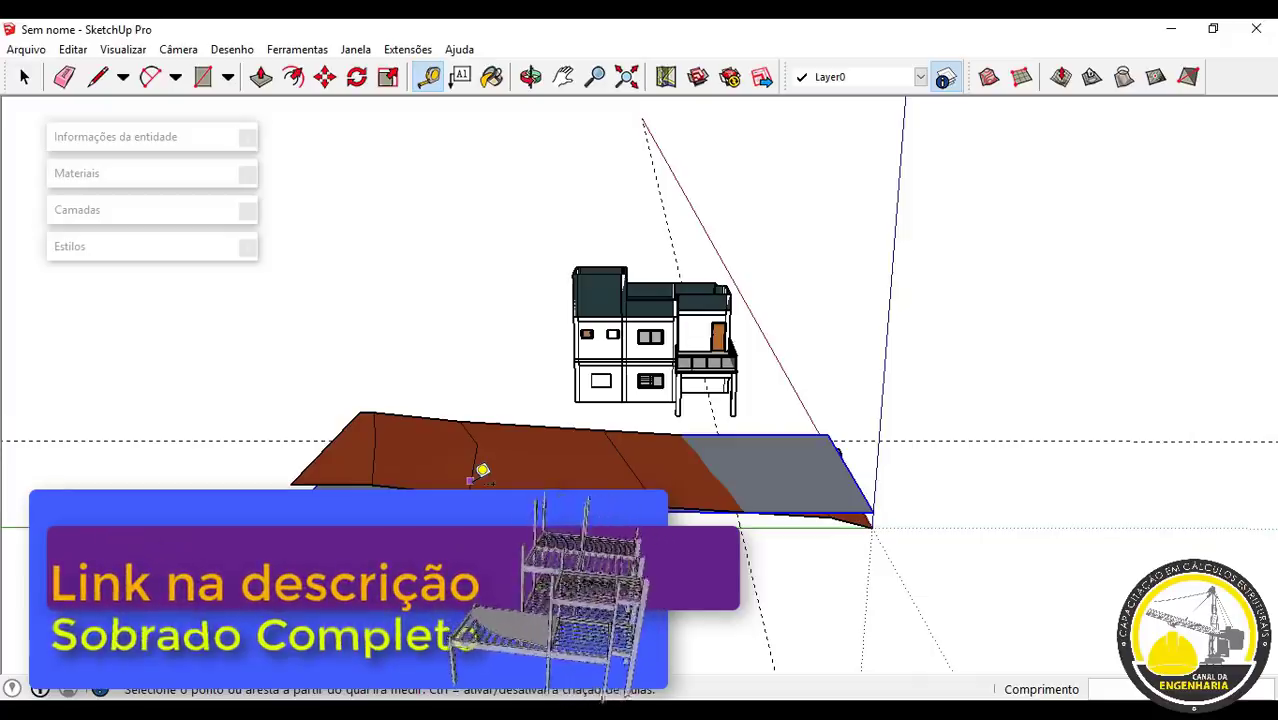
Step: Inside the base group, draw a 10,00 m line across the base along the red axis from its intersection with the terrain edge
mouse_move(522, 448)
middle_down()
mouse_move(676, 491)
mouse_move(802, 471)
mouse_move(975, 362)
middle_up()
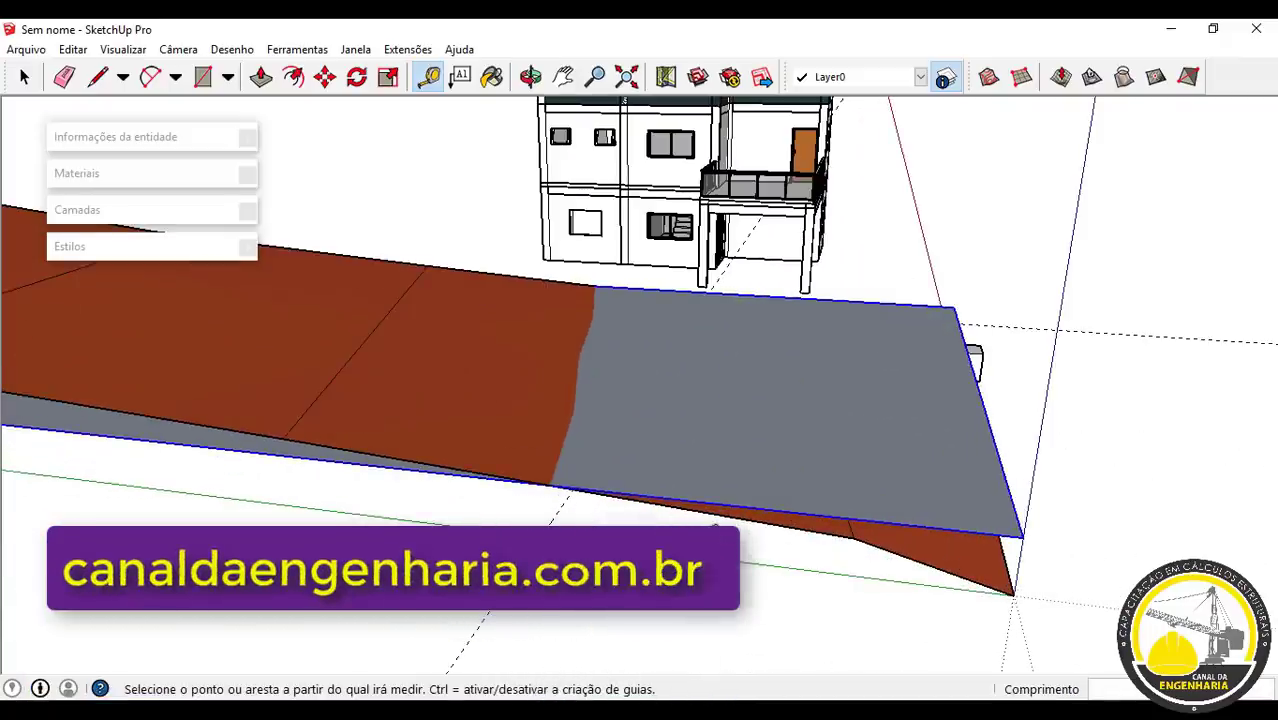
scroll(662, 522, down, 1)
mouse_move(662, 522)
middle_down()
mouse_move(656, 488)
mouse_move(657, 522)
middle_up()
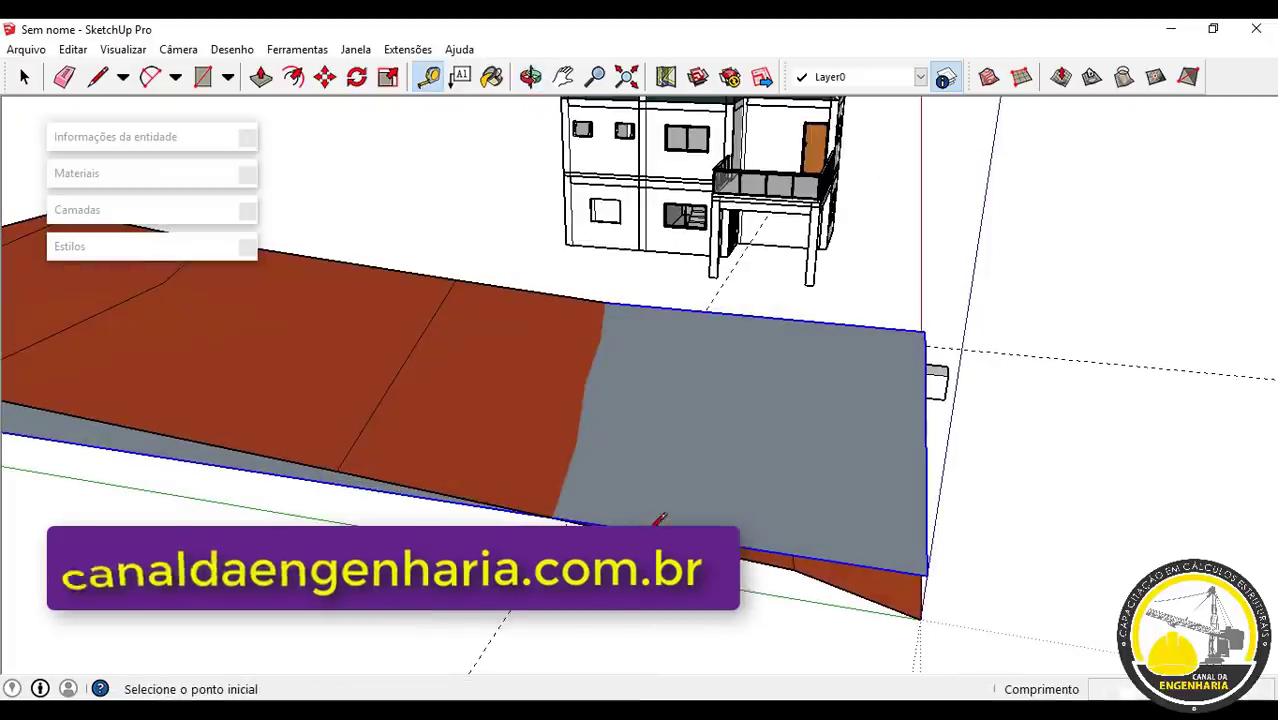
key(l)
key(space)
double_click(729, 482)
key(l)
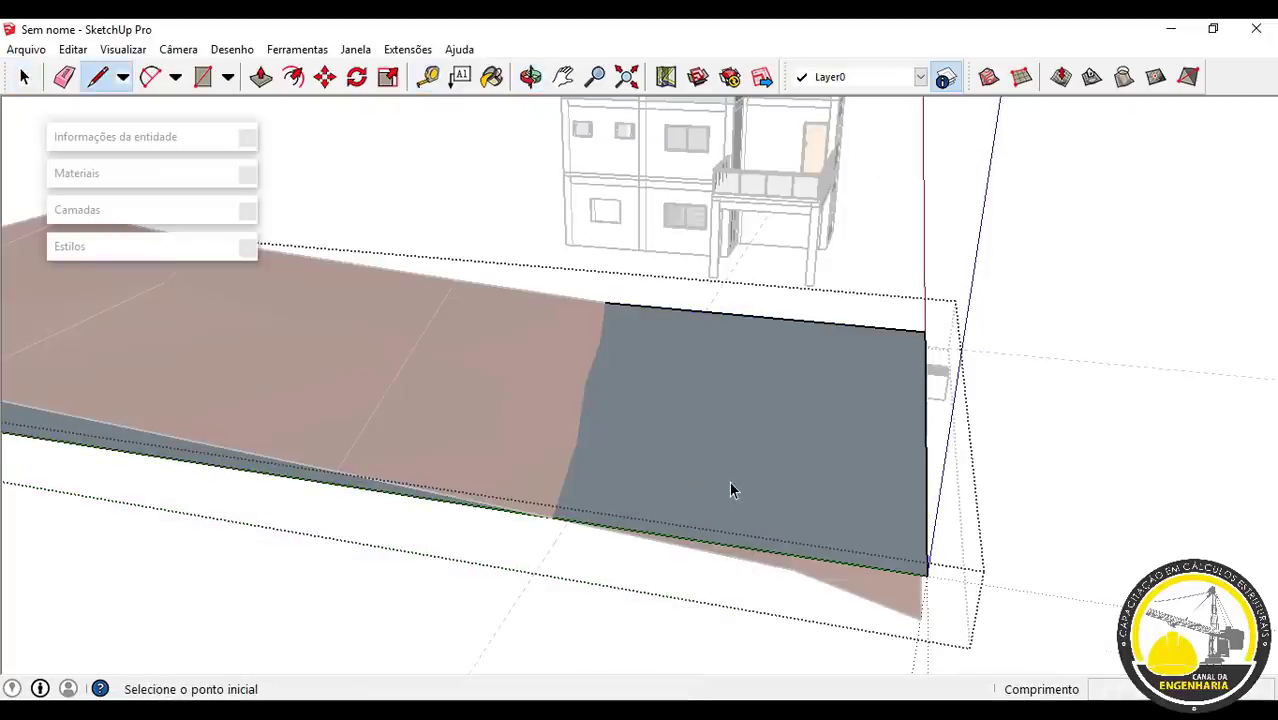
click(551, 516)
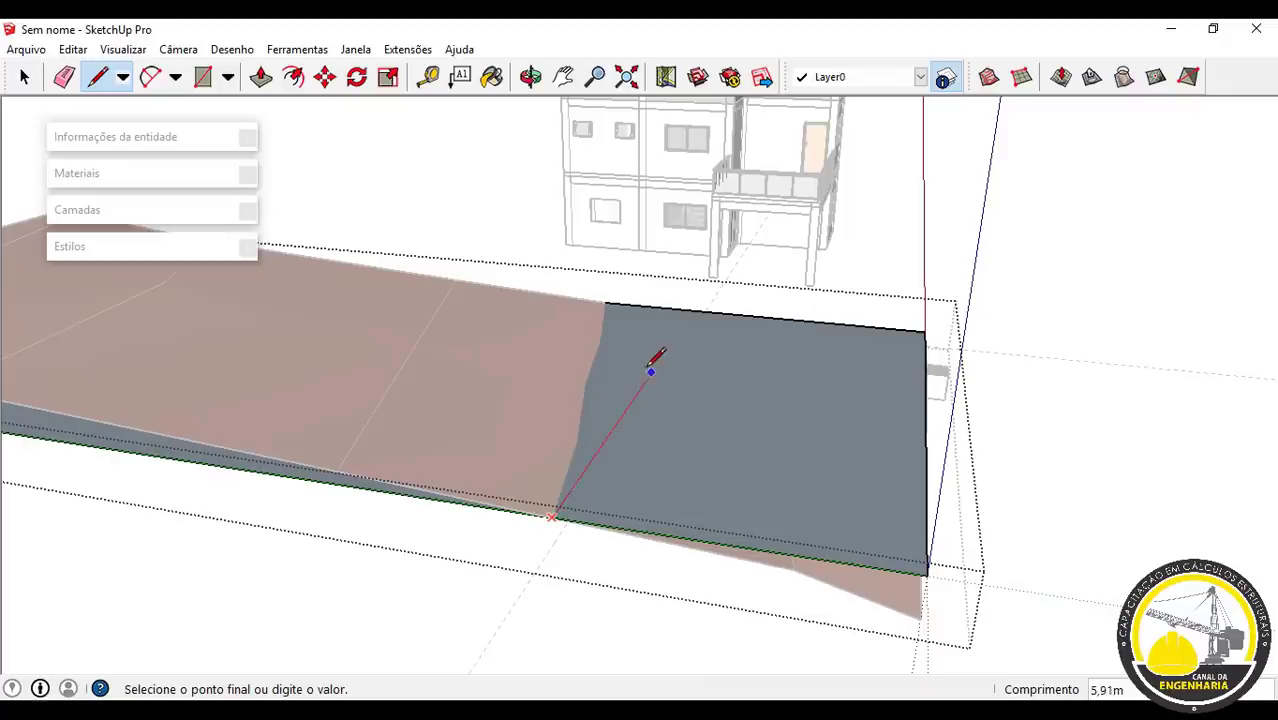
click(694, 309)
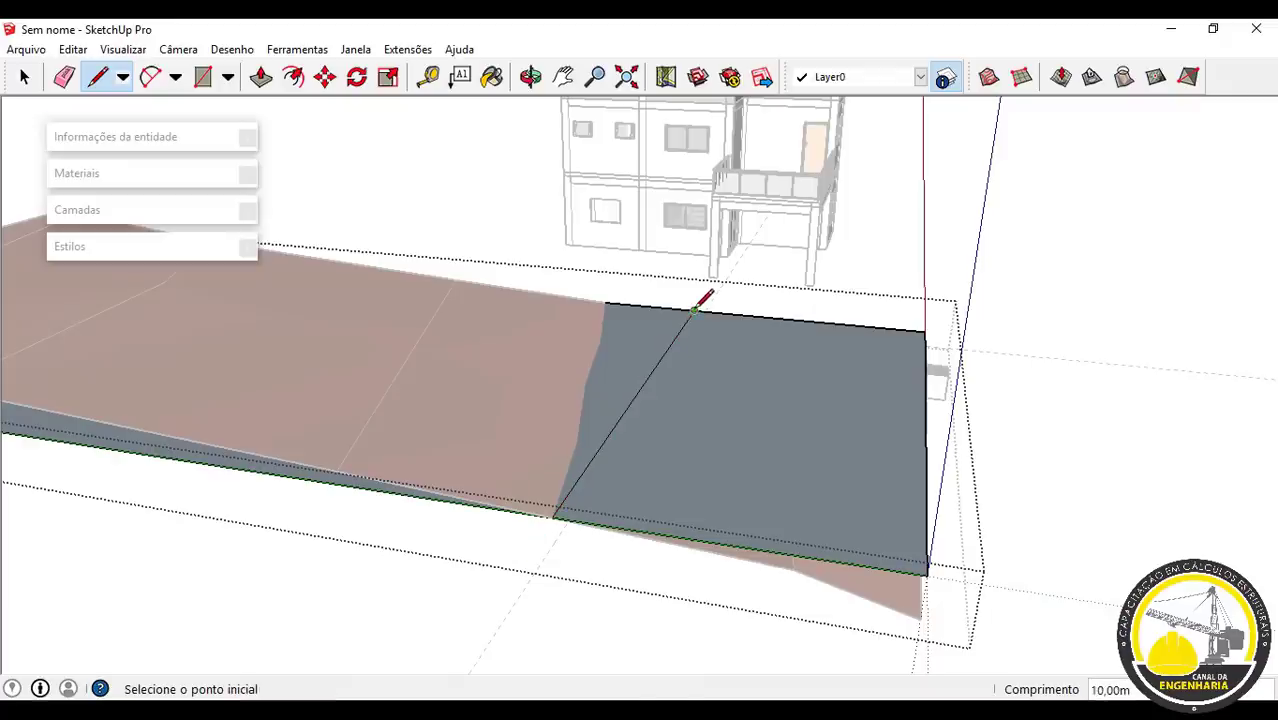
Step: Move the base's front edge down 0,75 m to the terrain's front corner, forming a sloped ramp, and exit the group
key(space)
click(784, 413)
middle_drag(763, 462, 916, 471)
click(947, 488)
key(m)
click(947, 510)
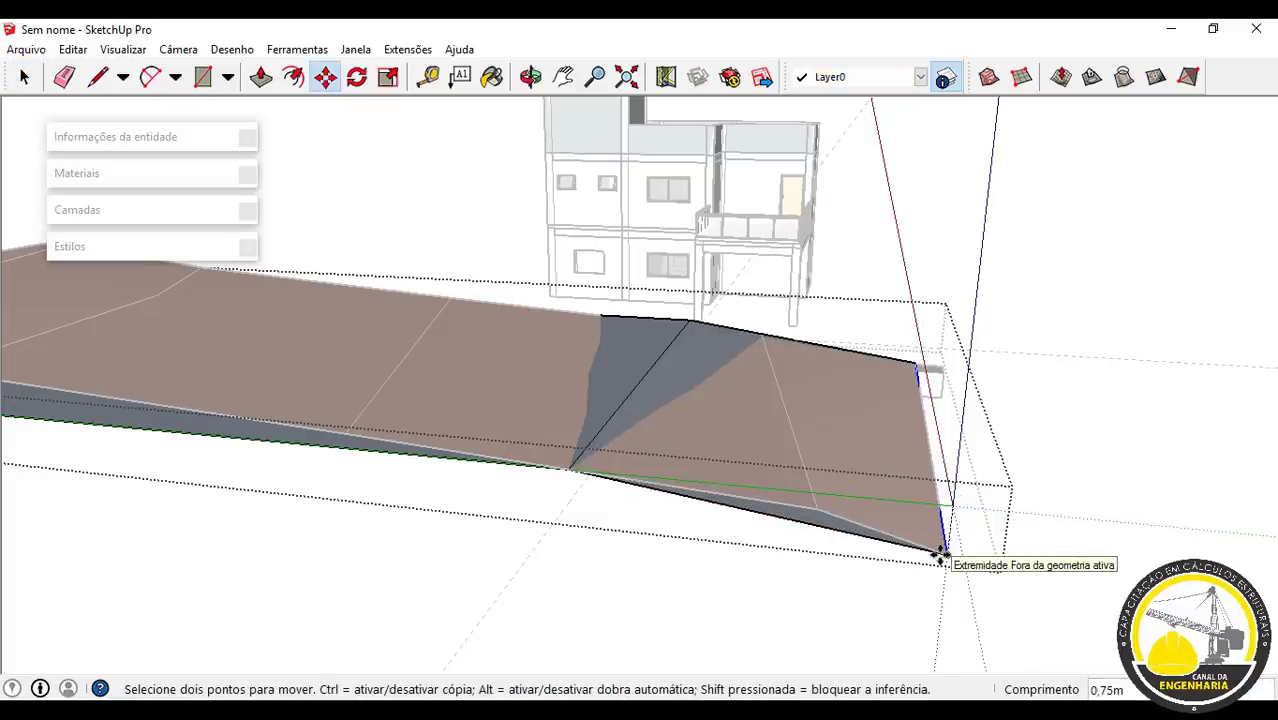
click(940, 553)
middle_drag(685, 548, 614, 580)
key(space)
middle_drag(662, 517, 630, 605)
Step: Move the base off the terrain along the negative green axis onto free ground, and deselect it
click(375, 473)
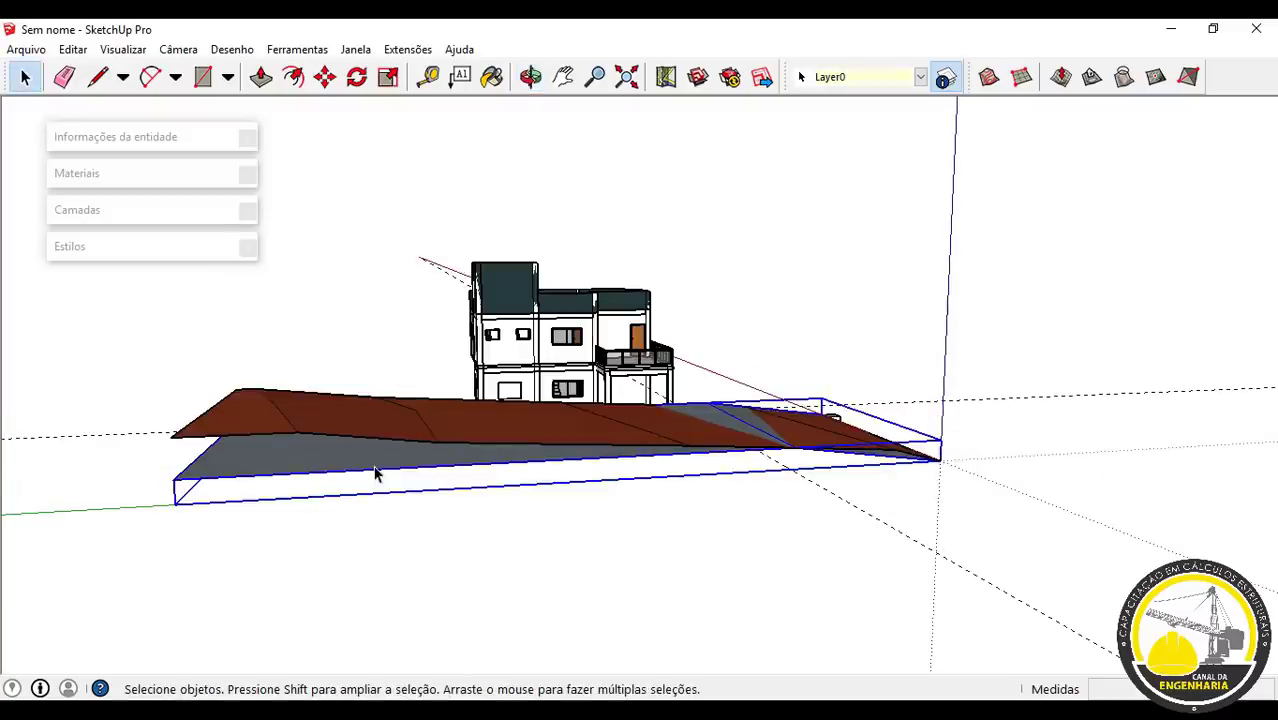
key(m)
click(370, 466)
middle_drag(728, 451, 488, 531)
middle_drag(600, 500, 270, 520)
key(space)
middle_drag(819, 531, 552, 534)
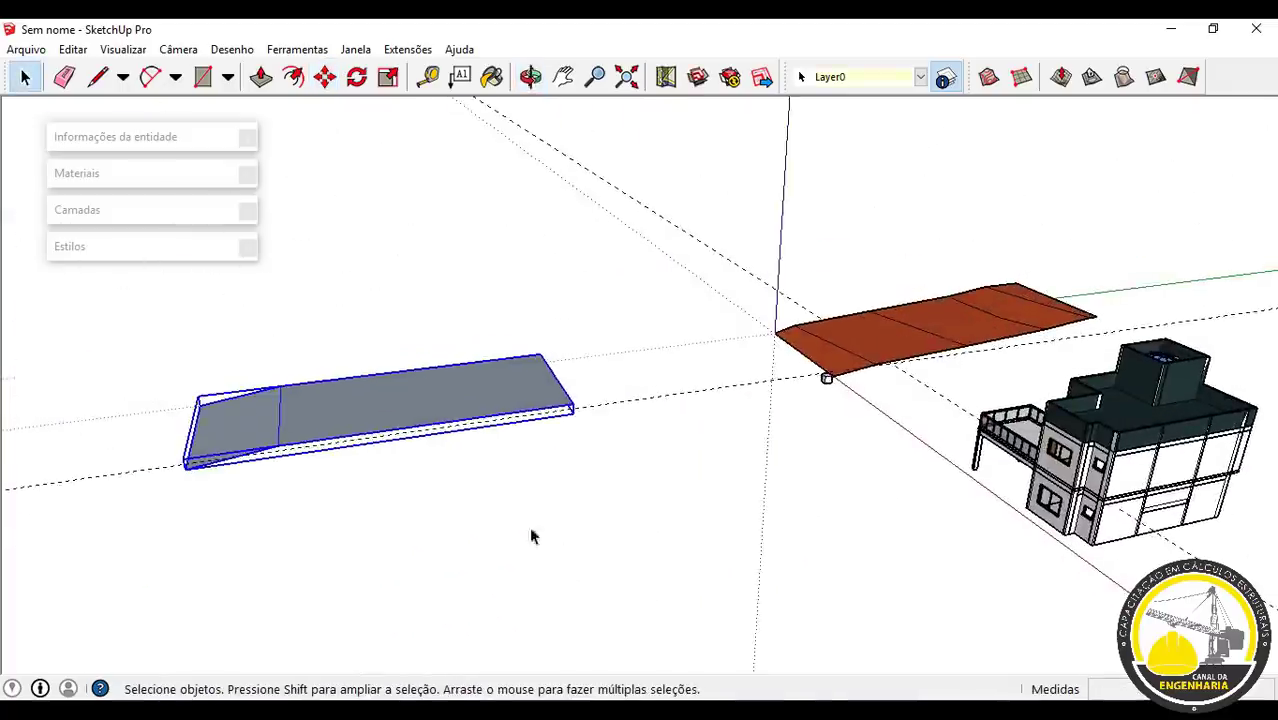
scroll(350, 444, up, 2)
middle_drag(295, 473, 465, 584)
click(465, 584)
scroll(465, 550, up, 2)
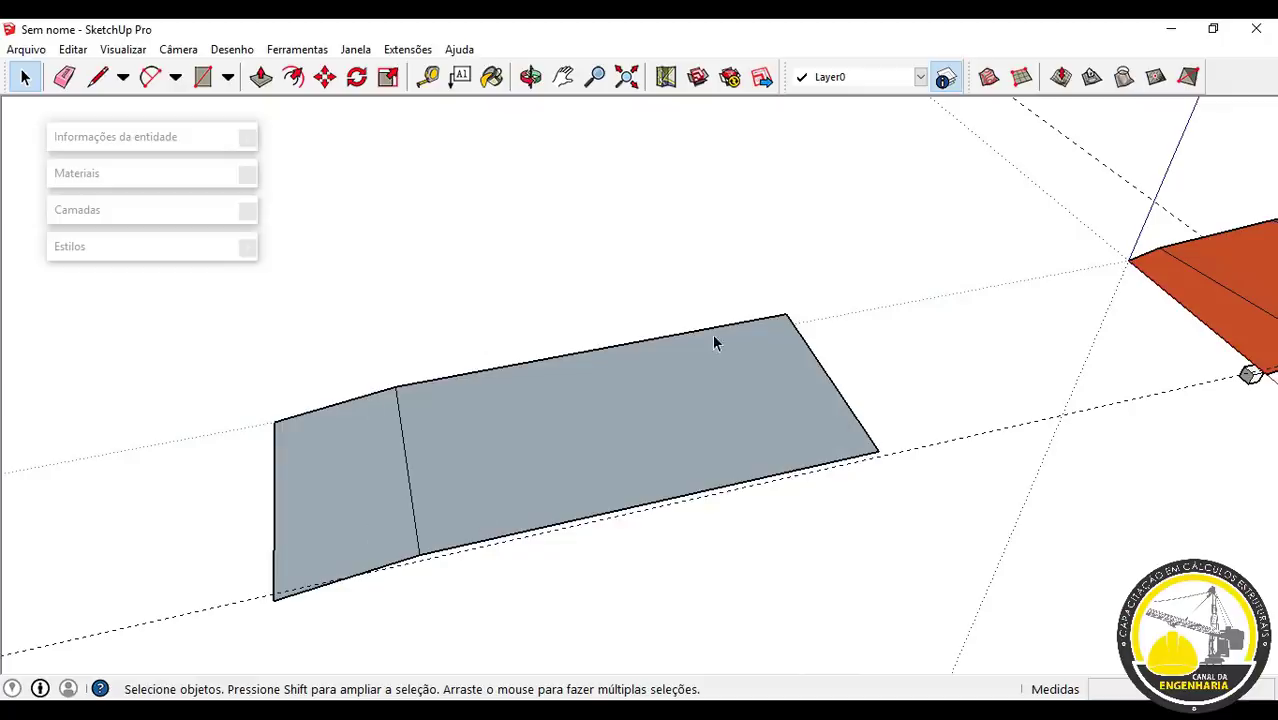
Step: Move the house by its front balcony pillar's base corner onto the end of the base's ramp fold line
scroll(559, 462, down, 5)
click(1111, 530)
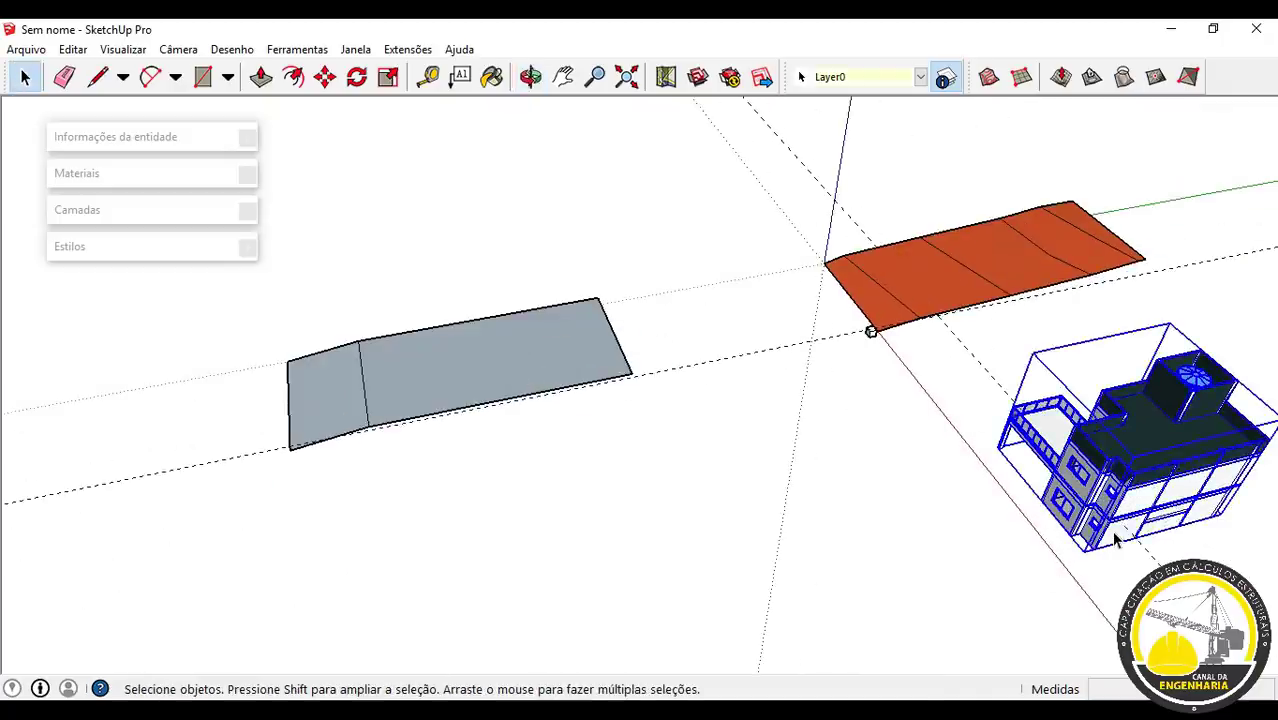
key(m)
scroll(990, 455, up, 3)
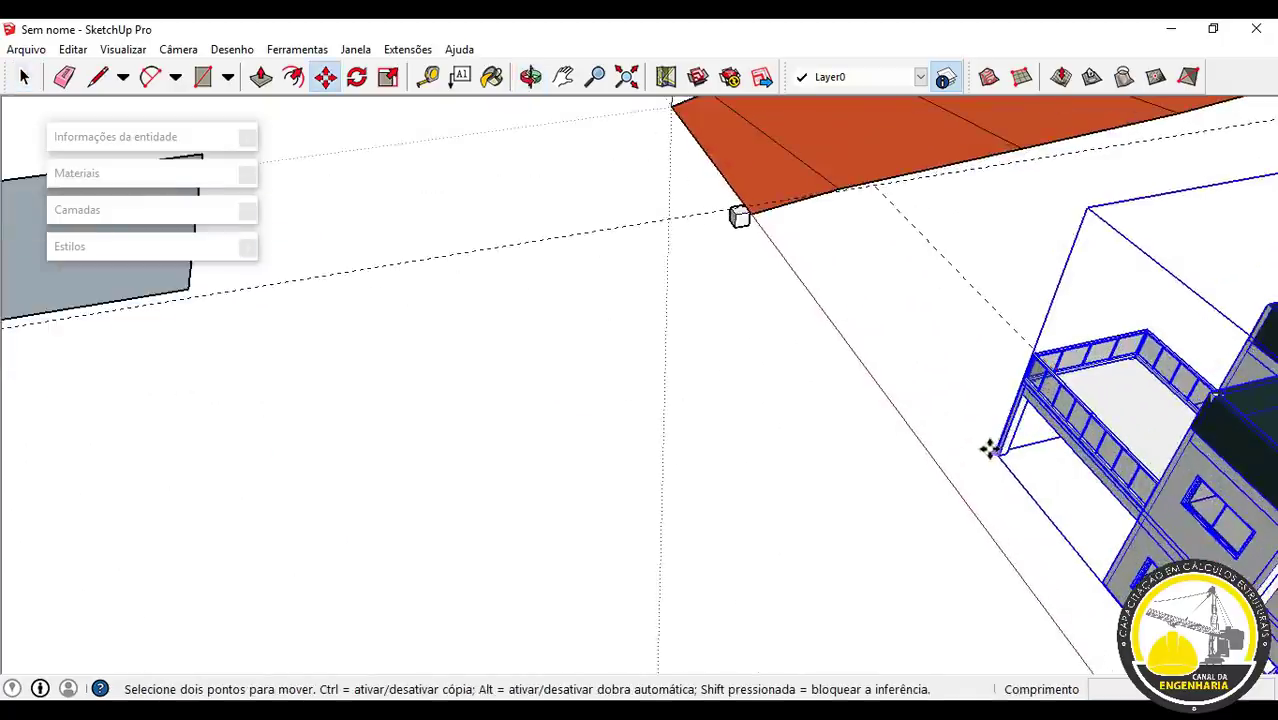
click(991, 450)
shift+middle_drag(680, 390, 1269, 485)
middle_drag(510, 500, 1150, 480)
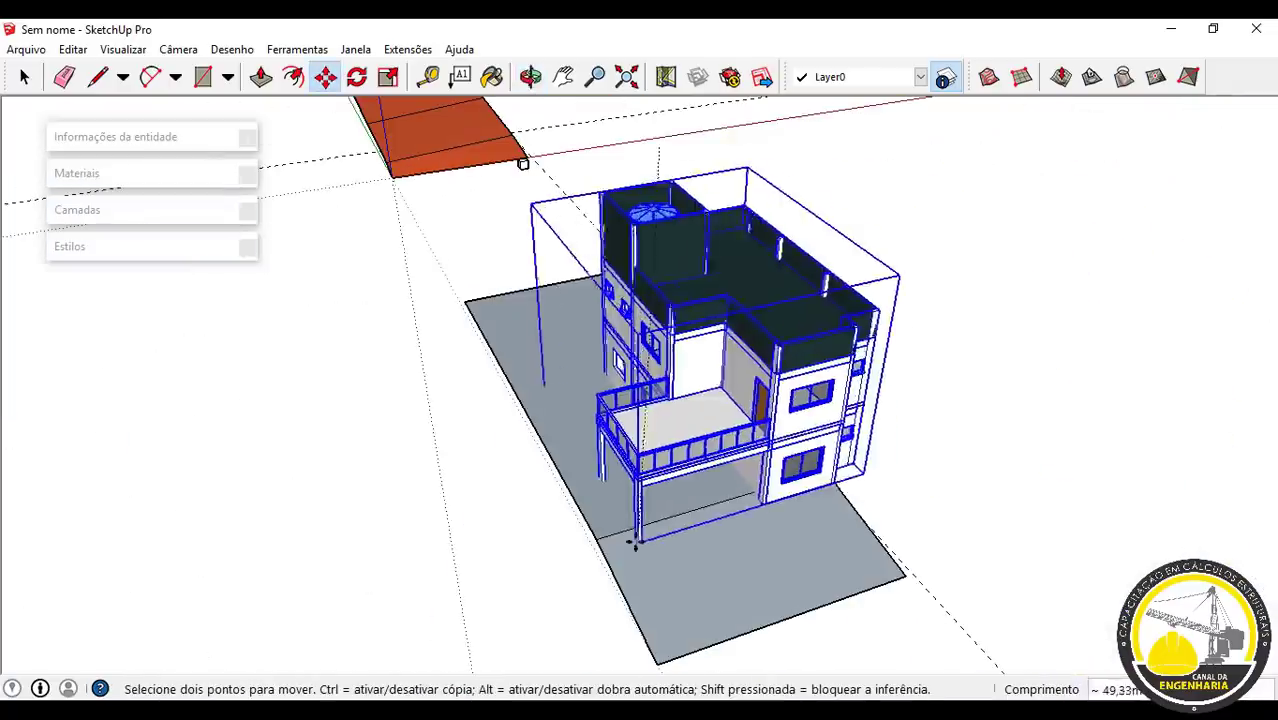
click(596, 537)
middle_drag(756, 514, 690, 523)
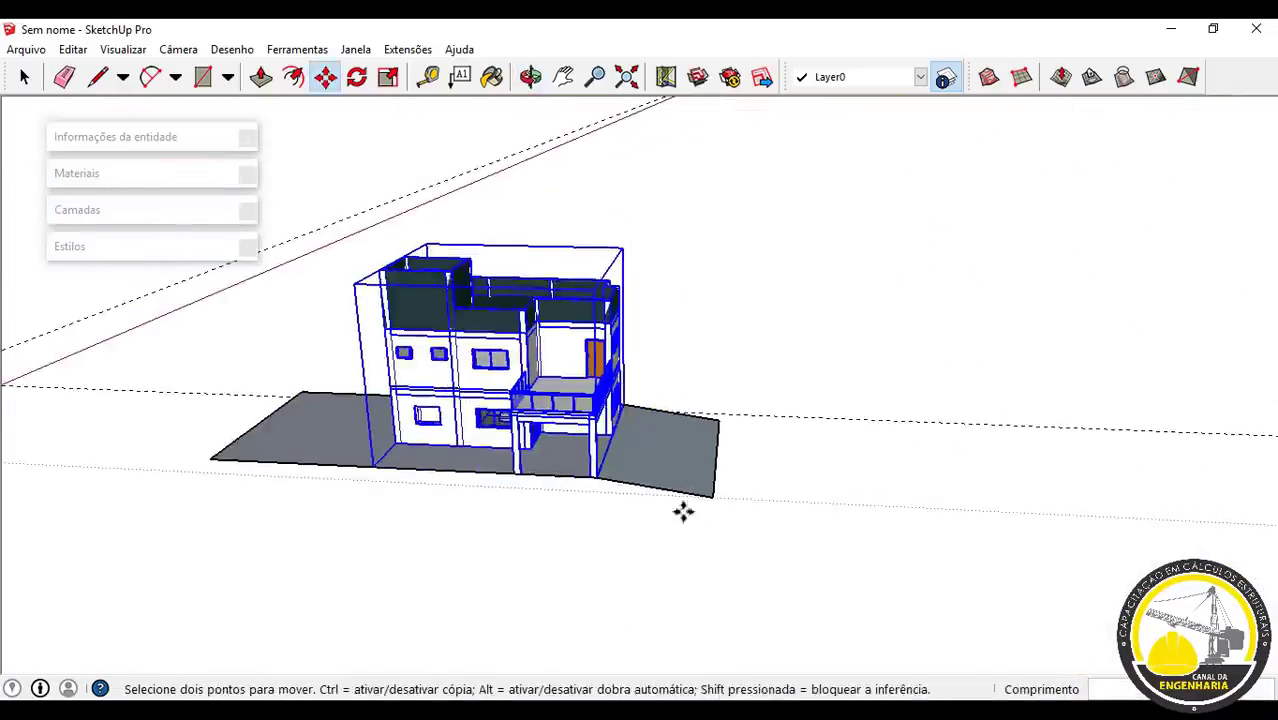
key(space)
Step: Examine the front ramp and its junction with the garage and front wall of the house from several angles
scroll(665, 465, up, 6)
scroll(585, 439, down, 1)
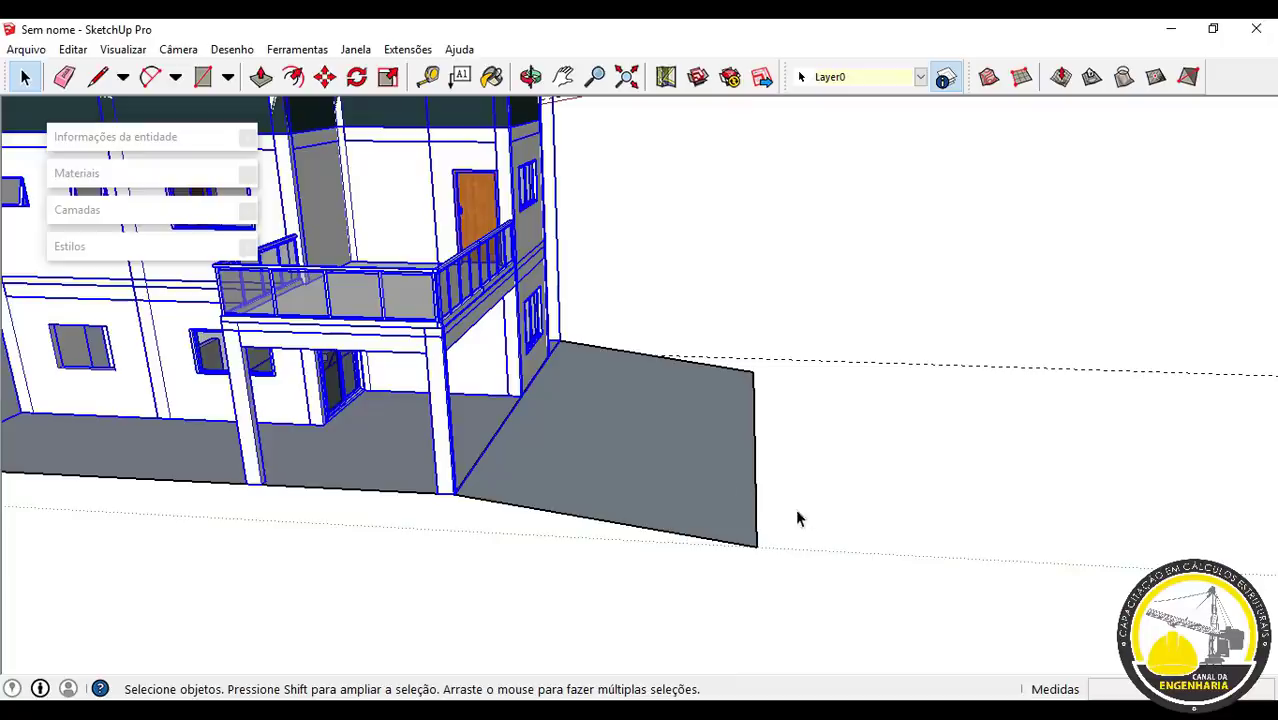
middle_drag(676, 494, 590, 388)
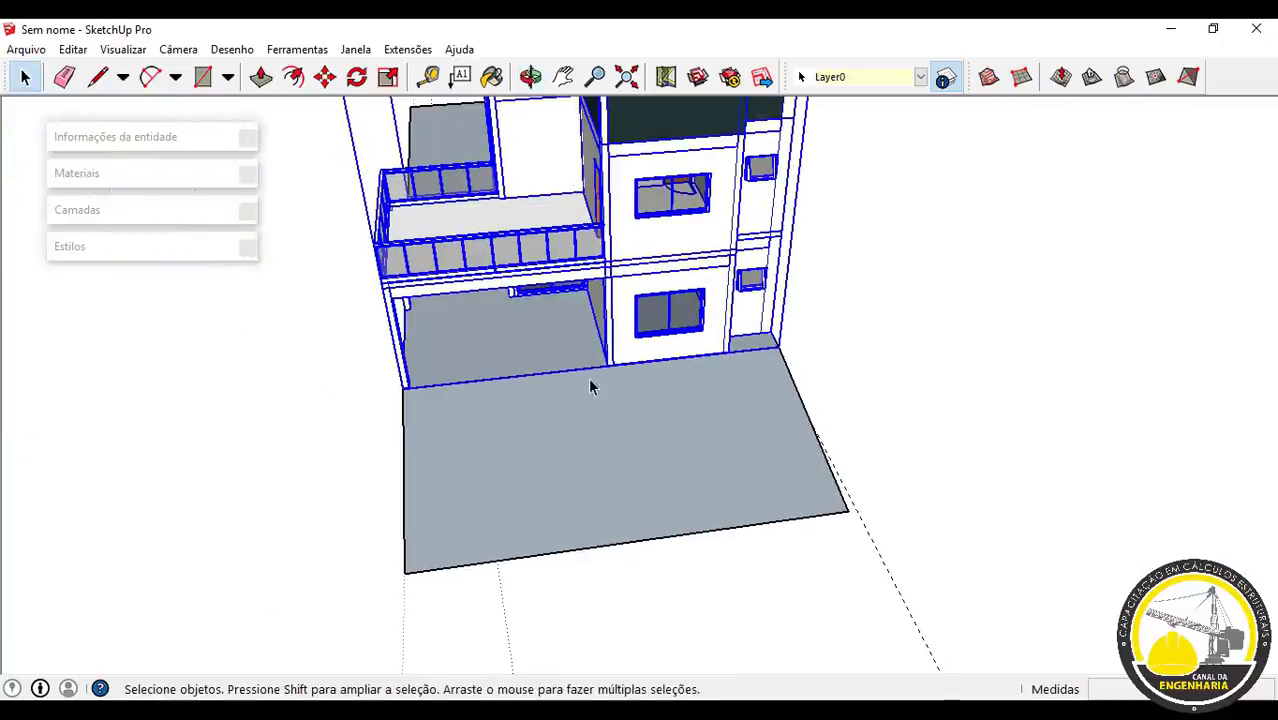
scroll(645, 393, up, 4)
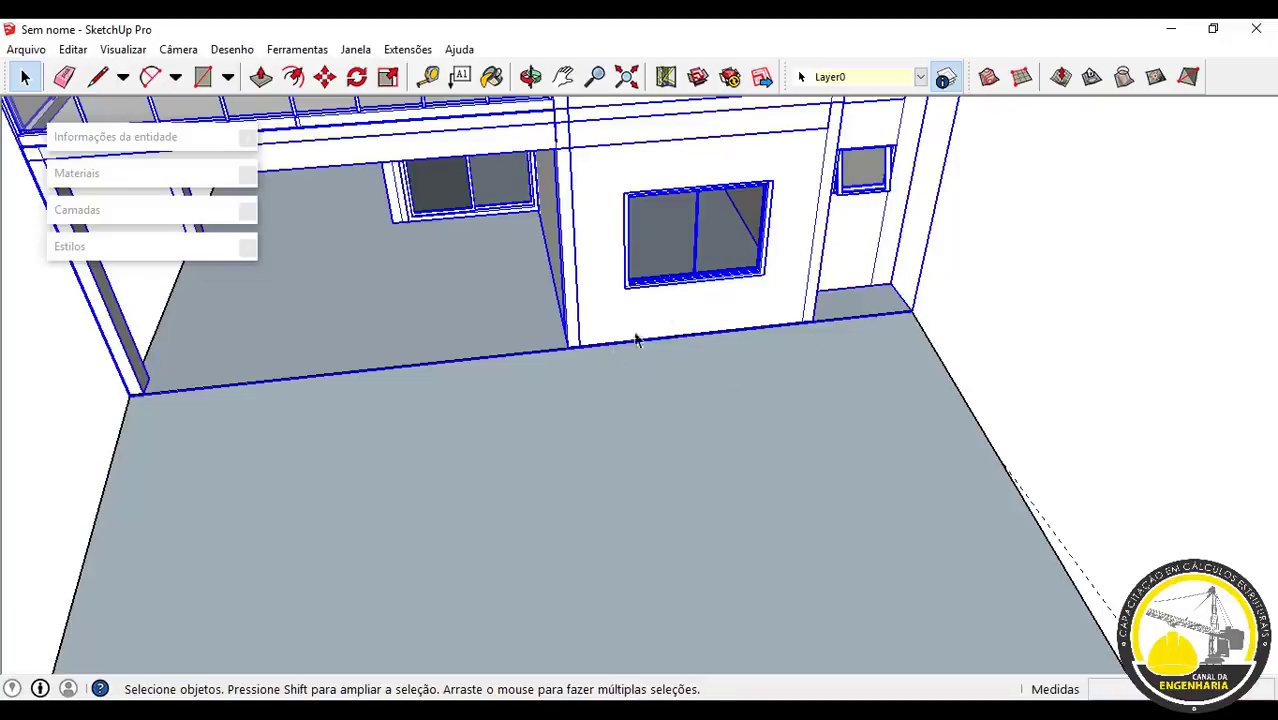
scroll(640, 370, down, 3)
middle_drag(656, 399, 685, 386)
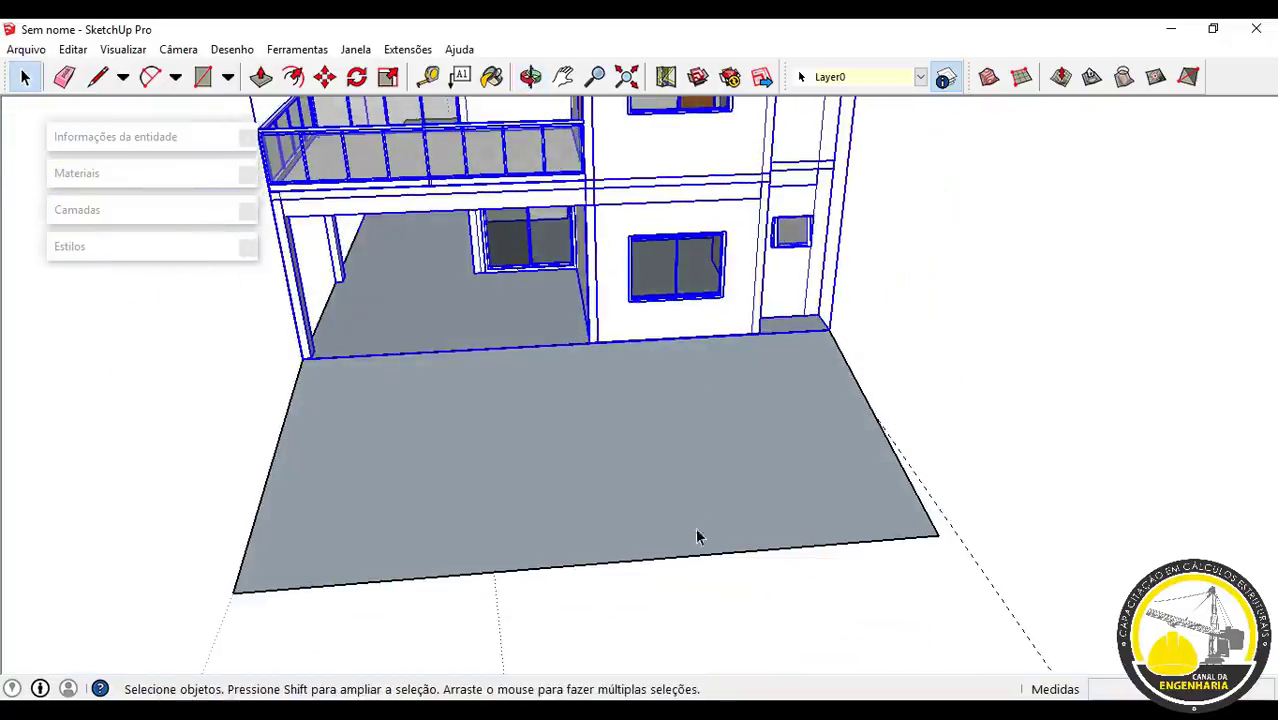
middle_drag(462, 479, 628, 543)
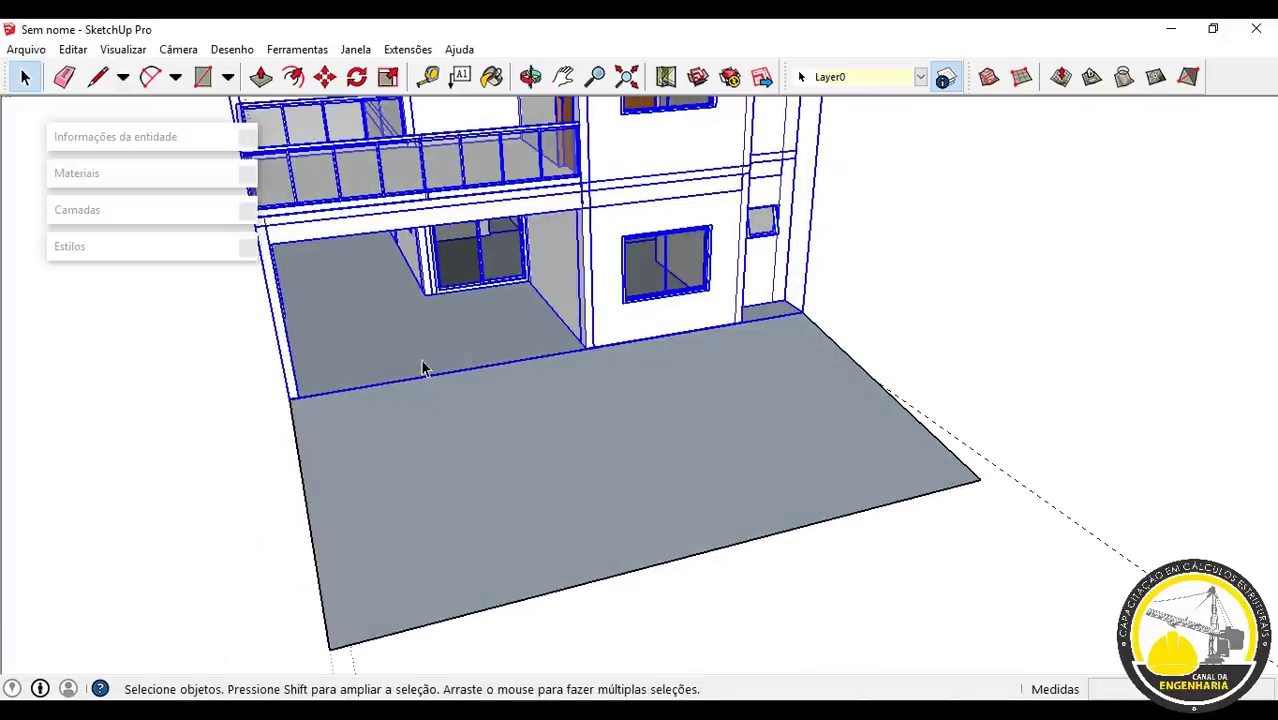
middle_drag(1010, 512, 628, 362)
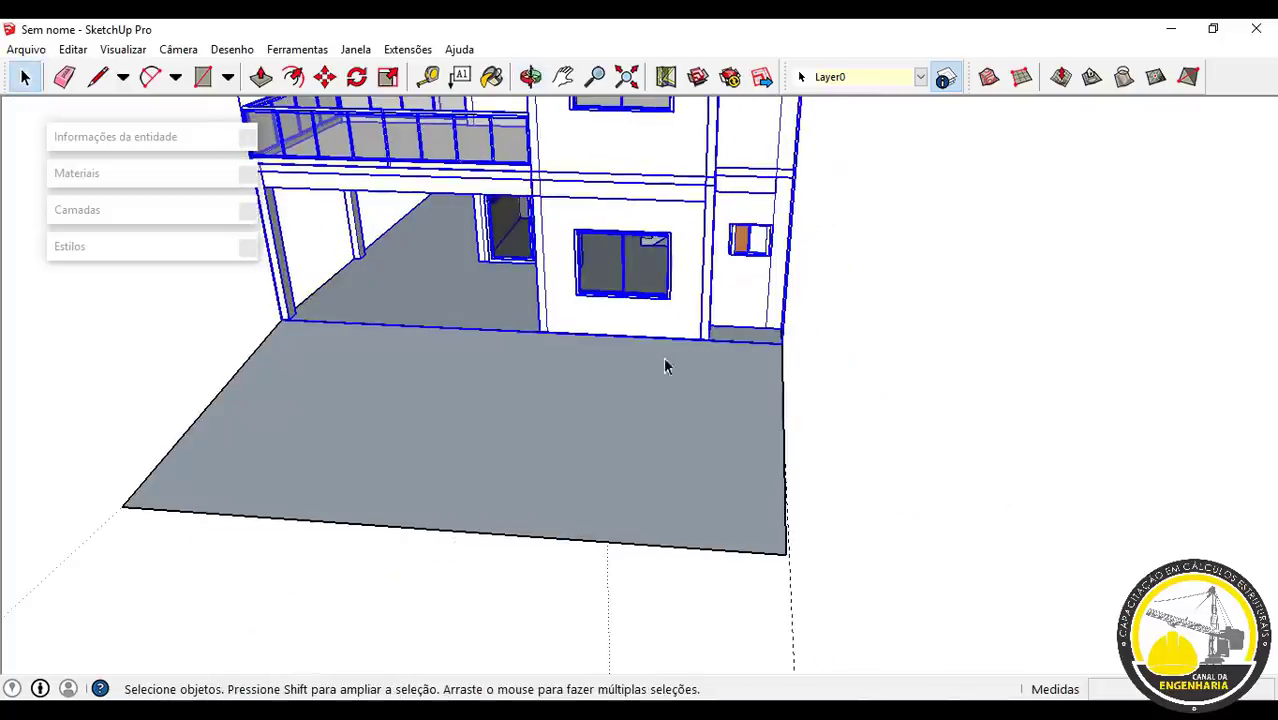
middle_drag(495, 438, 630, 500)
middle_drag(930, 486, 425, 542)
Step: Examine the foot of the house's long side wall where it meets the level part of the base
scroll(876, 502, up, 6)
middle_drag(777, 518, 1180, 571)
scroll(507, 540, up, 3)
scroll(527, 512, down, 7)
mouse_move(450, 528)
middle_down()
mouse_move(856, 505)
mouse_move(444, 515)
middle_up()
scroll(444, 515, up, 3)
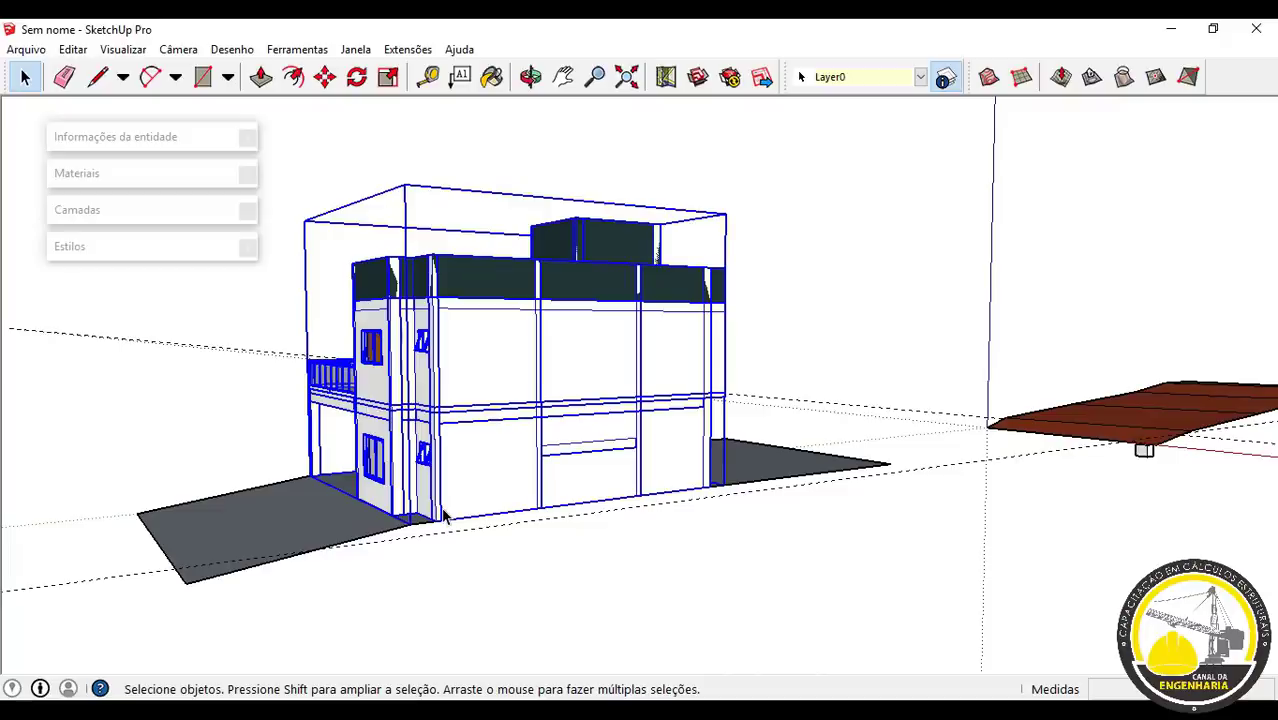
scroll(445, 520, up, 5)
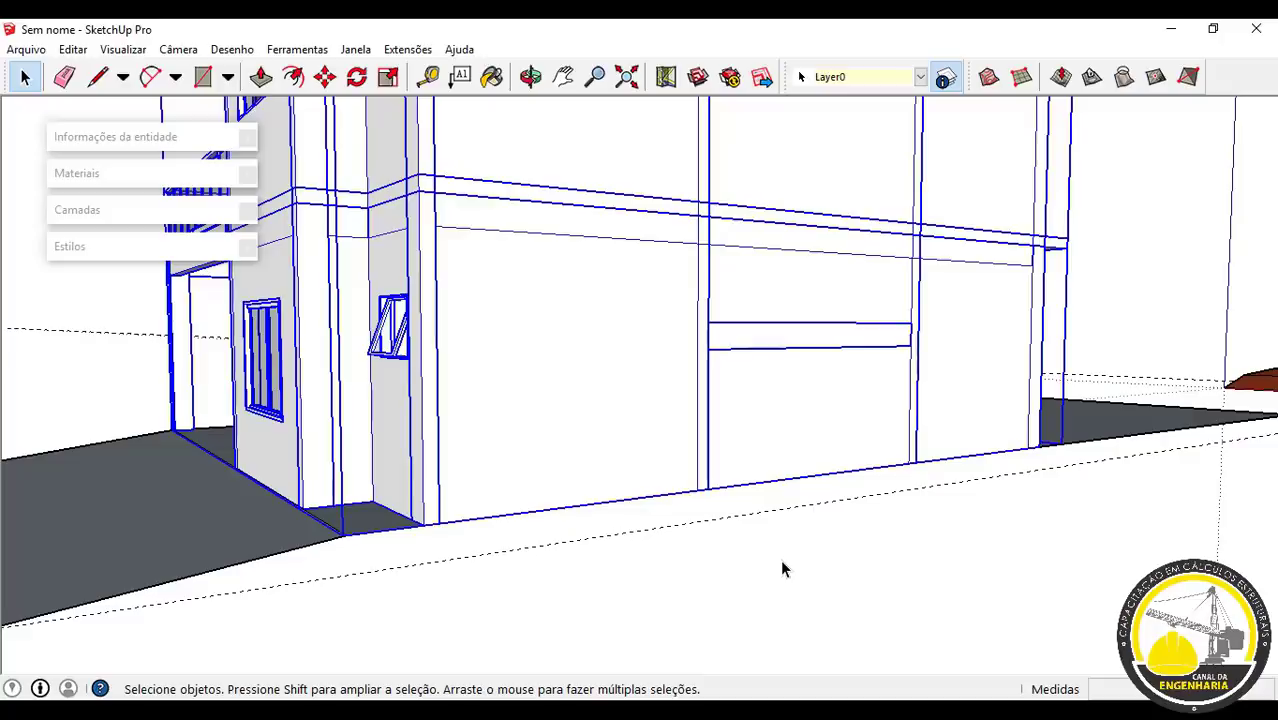
scroll(780, 559, down, 6)
middle_drag(682, 514, 740, 552)
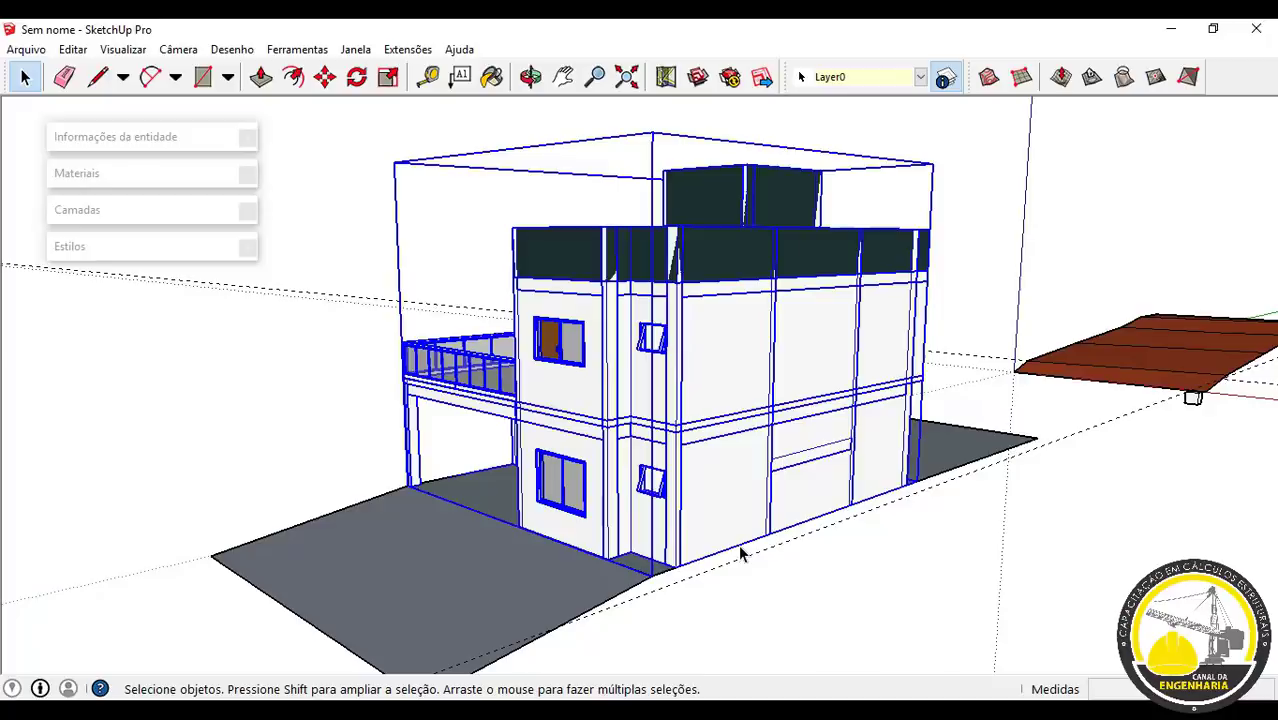
Step: Examine the terrain's slope in side profile around the small cube, then view it together with the house
scroll(770, 552, down, 4)
middle_drag(858, 538, 725, 505)
shift+middle_drag(900, 522, 705, 490)
scroll(960, 510, up, 2)
mouse_move(1010, 490)
shift+middle_down()
mouse_move(799, 505)
mouse_move(671, 488)
shift+middle_up()
scroll(800, 500, up, 2)
scroll(841, 512, down, 1)
middle_drag(397, 551, 657, 495)
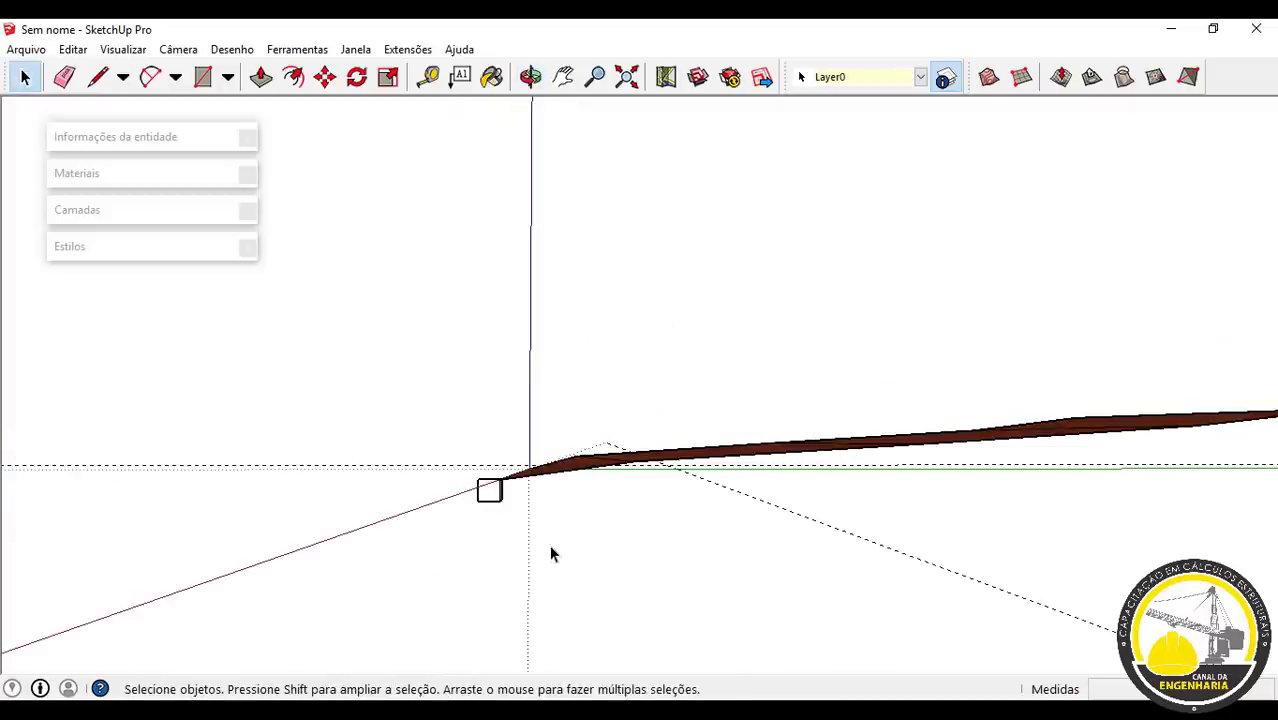
middle_drag(551, 554, 710, 585)
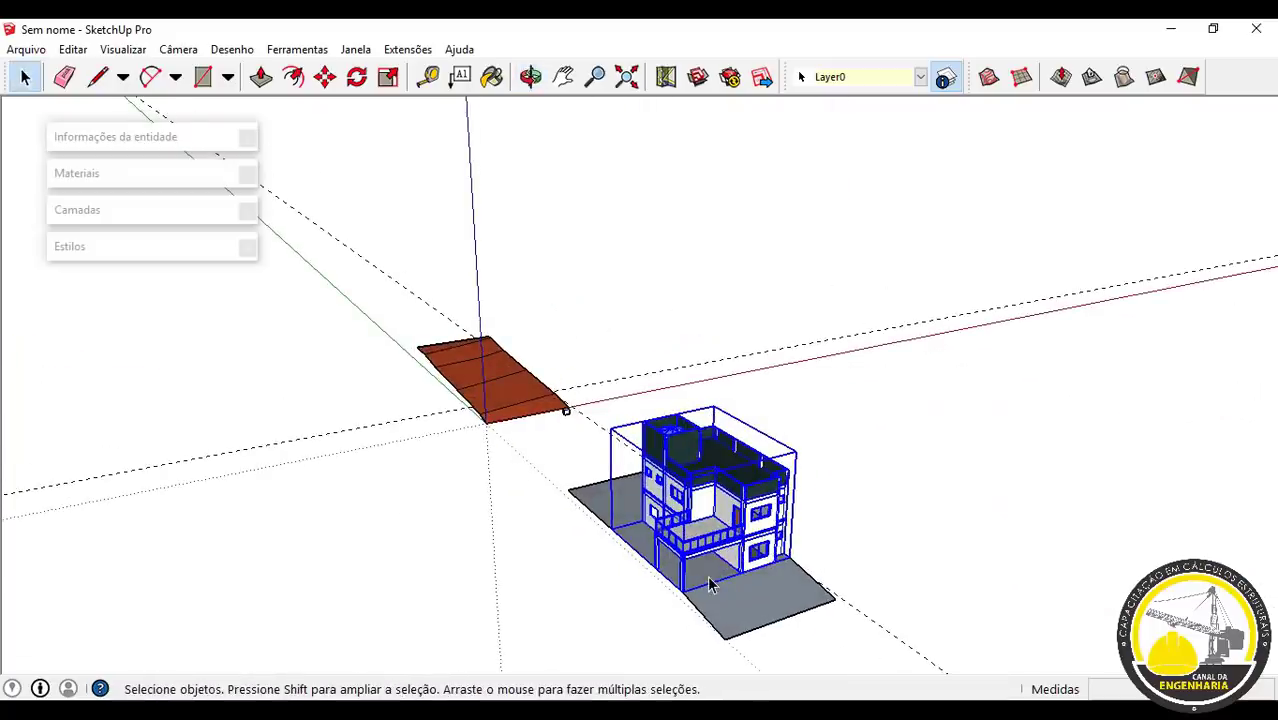
Step: Deselect the house and examine how it sits on the base from the front and the long side wall
scroll(630, 571, up, 4)
middle_drag(630, 571, 575, 545)
click(573, 544)
middle_drag(673, 466, 867, 572)
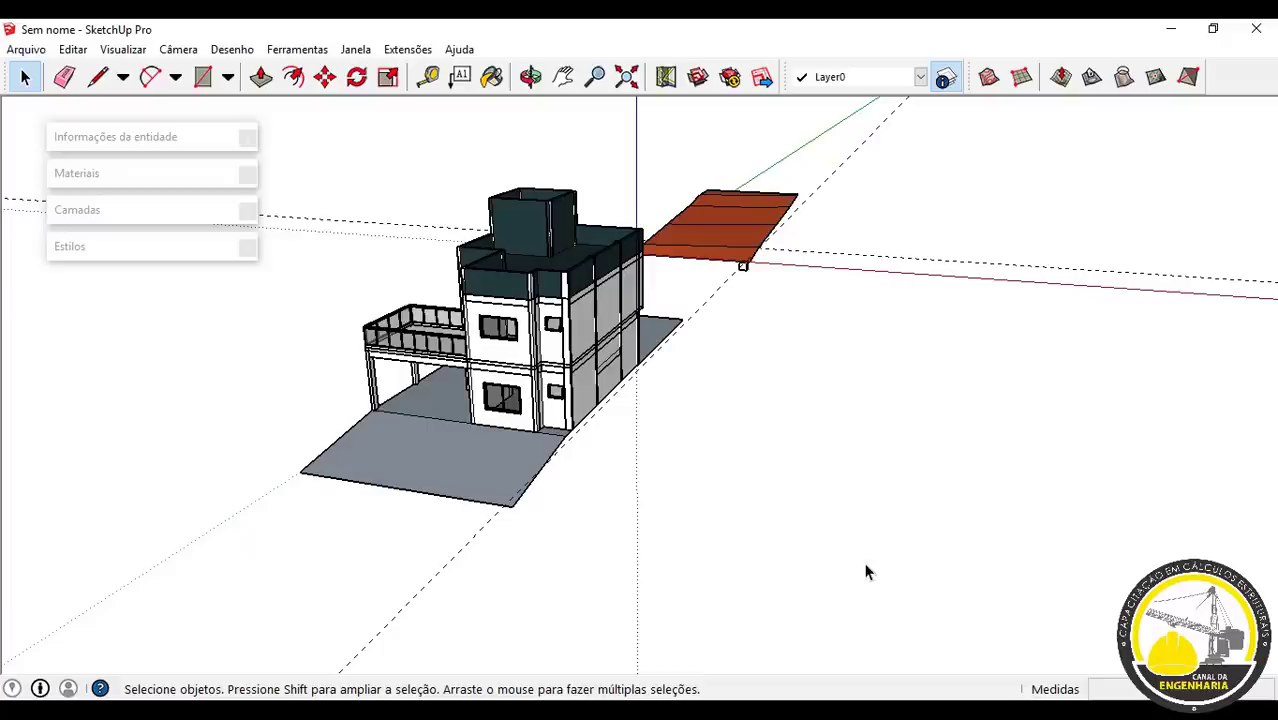
middle_drag(866, 570, 547, 520)
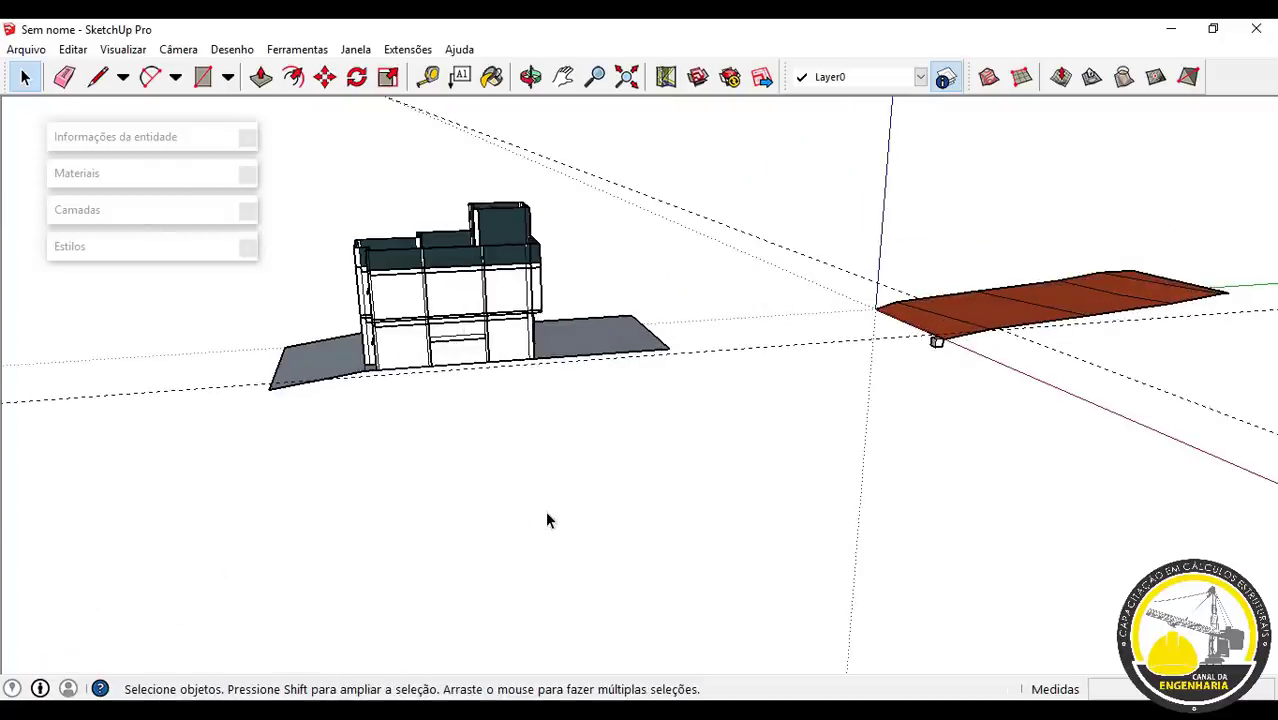
middle_drag(522, 508, 750, 419)
scroll(600, 415, up, 3)
middle_drag(573, 414, 431, 415)
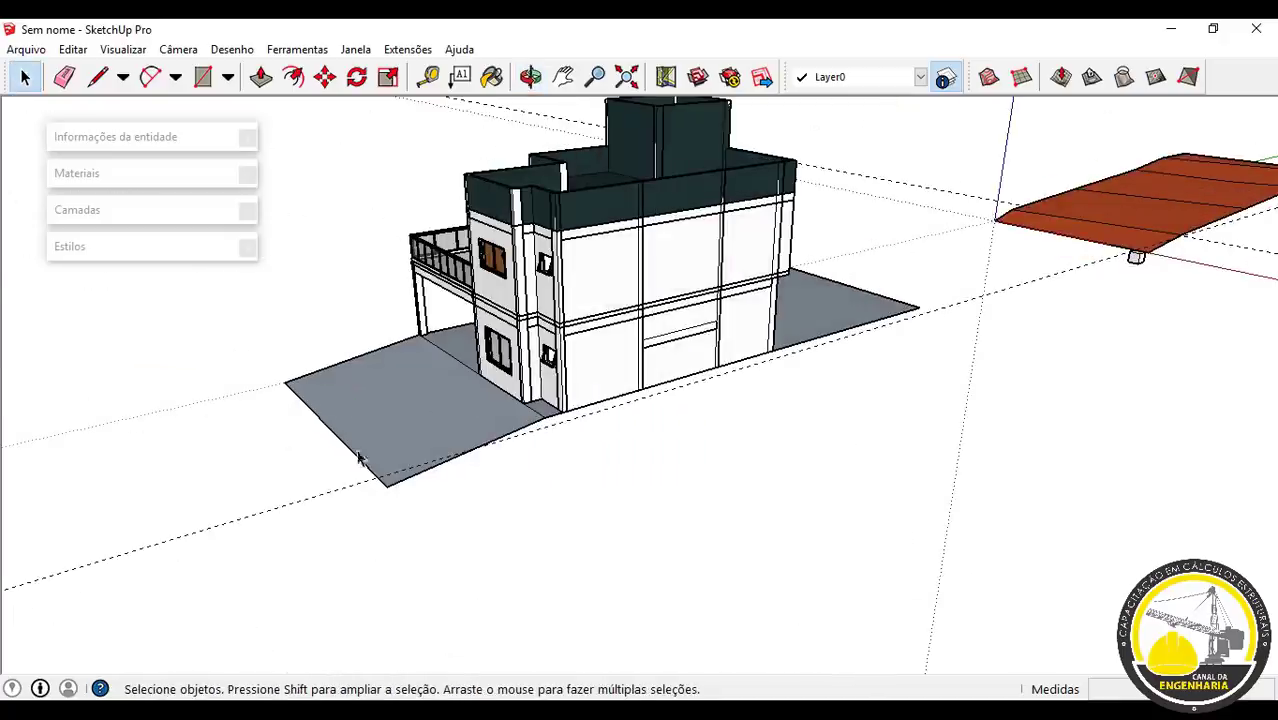
scroll(799, 360, down, 2)
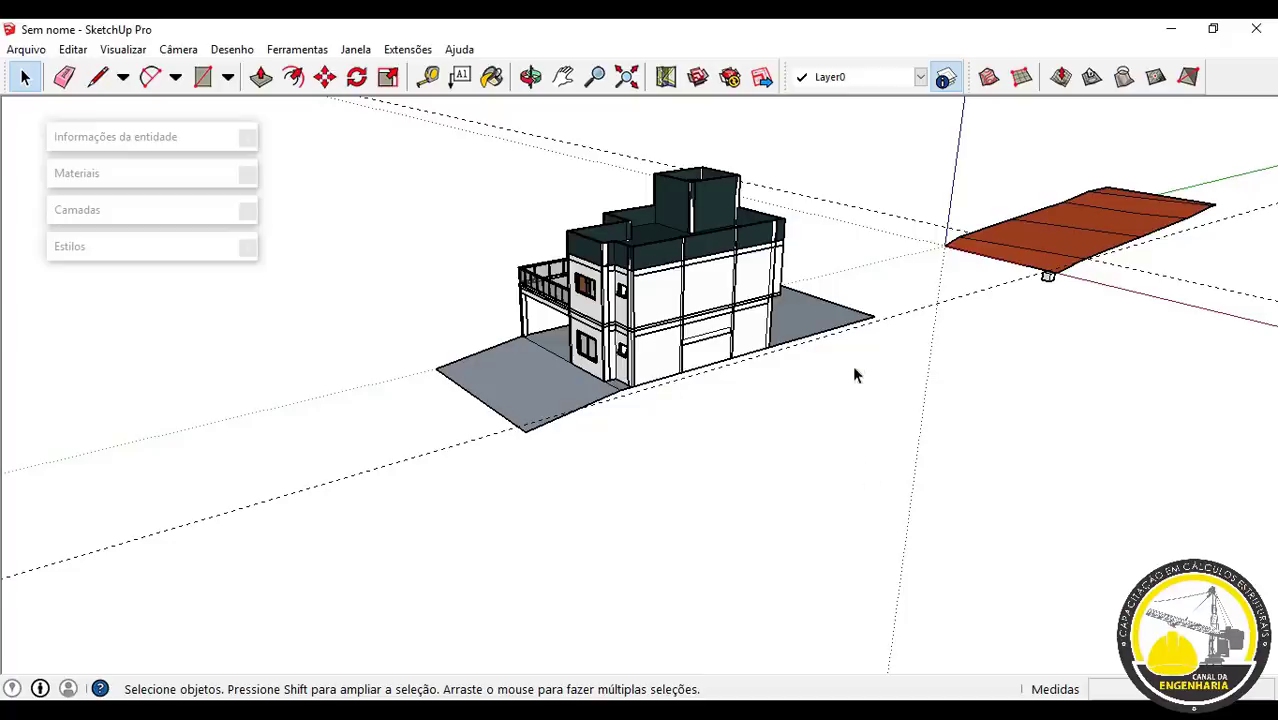
Step: Examine the balcony side of the house, its pillars and the front ramp from above and at ground level
middle_drag(857, 363, 514, 465)
scroll(783, 415, up, 3)
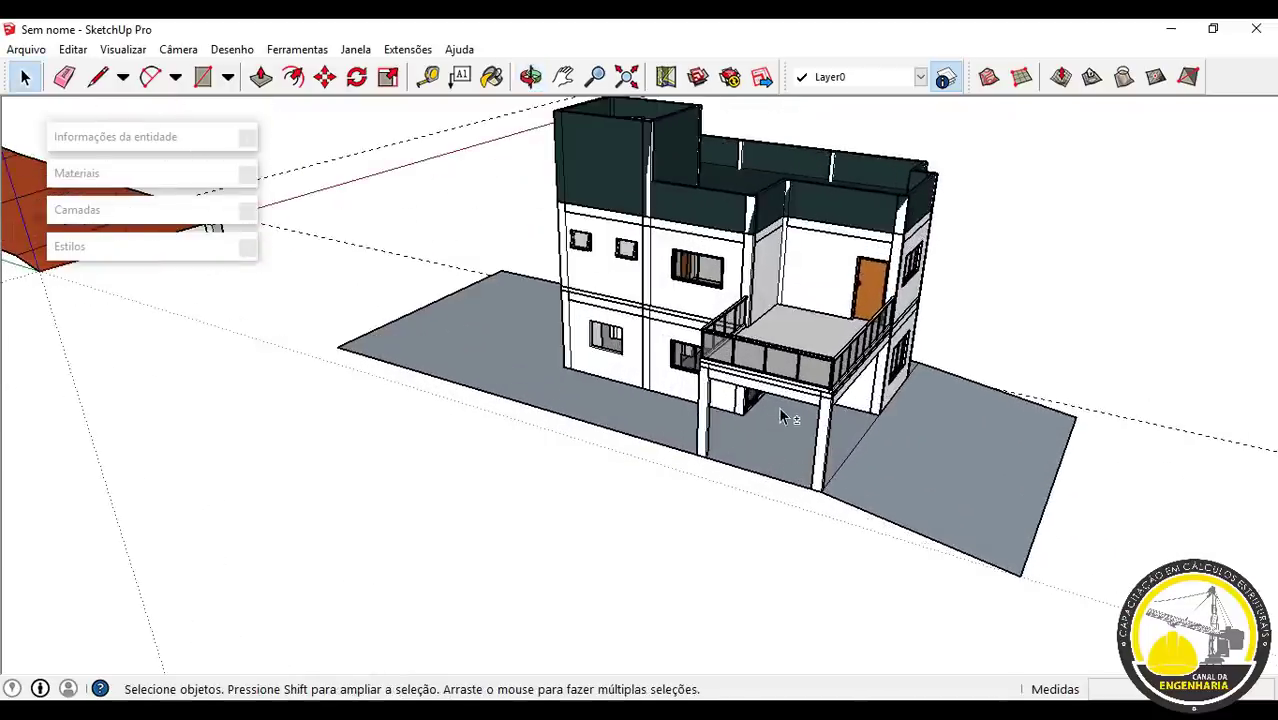
middle_drag(781, 416, 748, 446)
shift+middle_drag(570, 468, 538, 473)
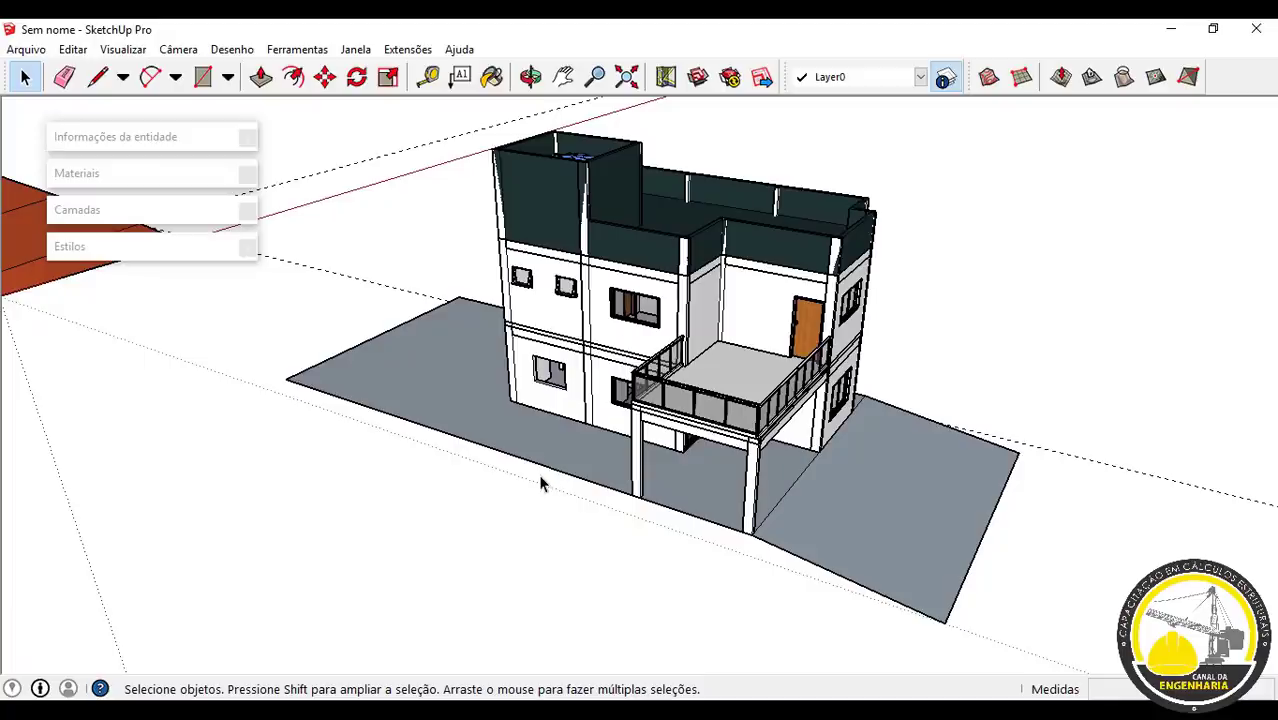
middle_drag(437, 460, 501, 500)
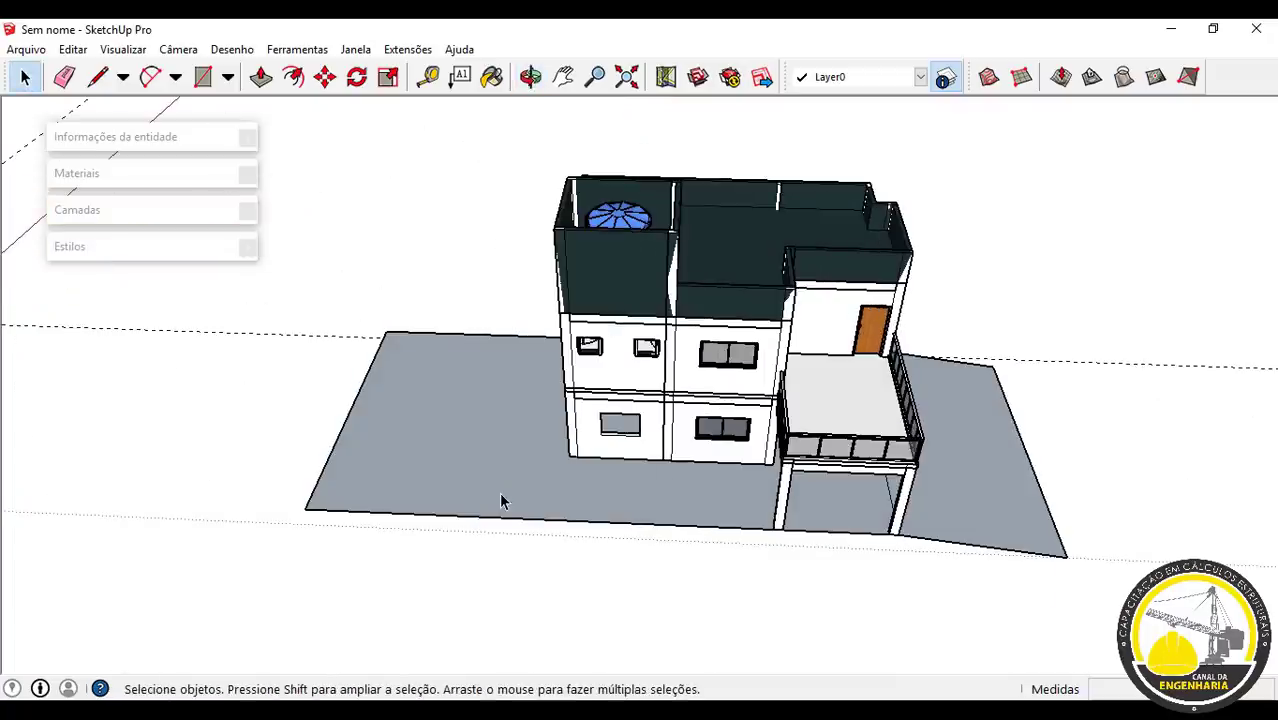
scroll(721, 468, down, 4)
middle_drag(721, 468, 596, 316)
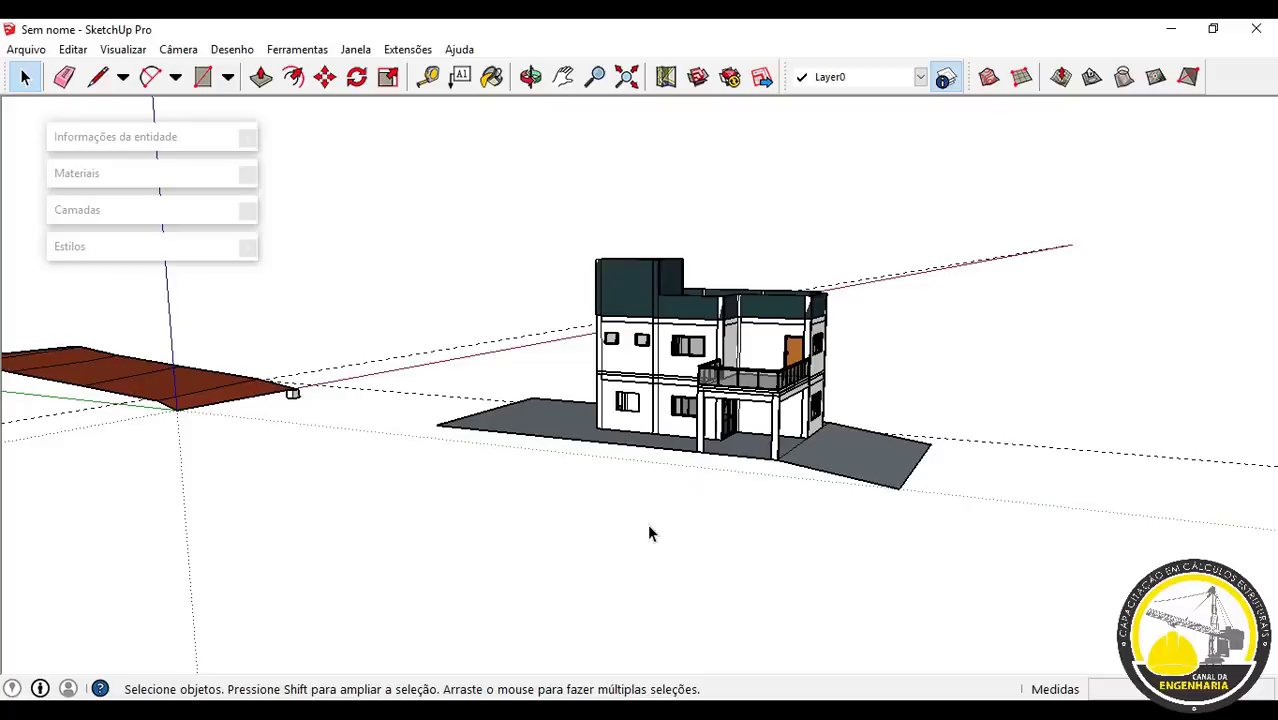
middle_drag(739, 474, 713, 490)
scroll(690, 480, up, 1)
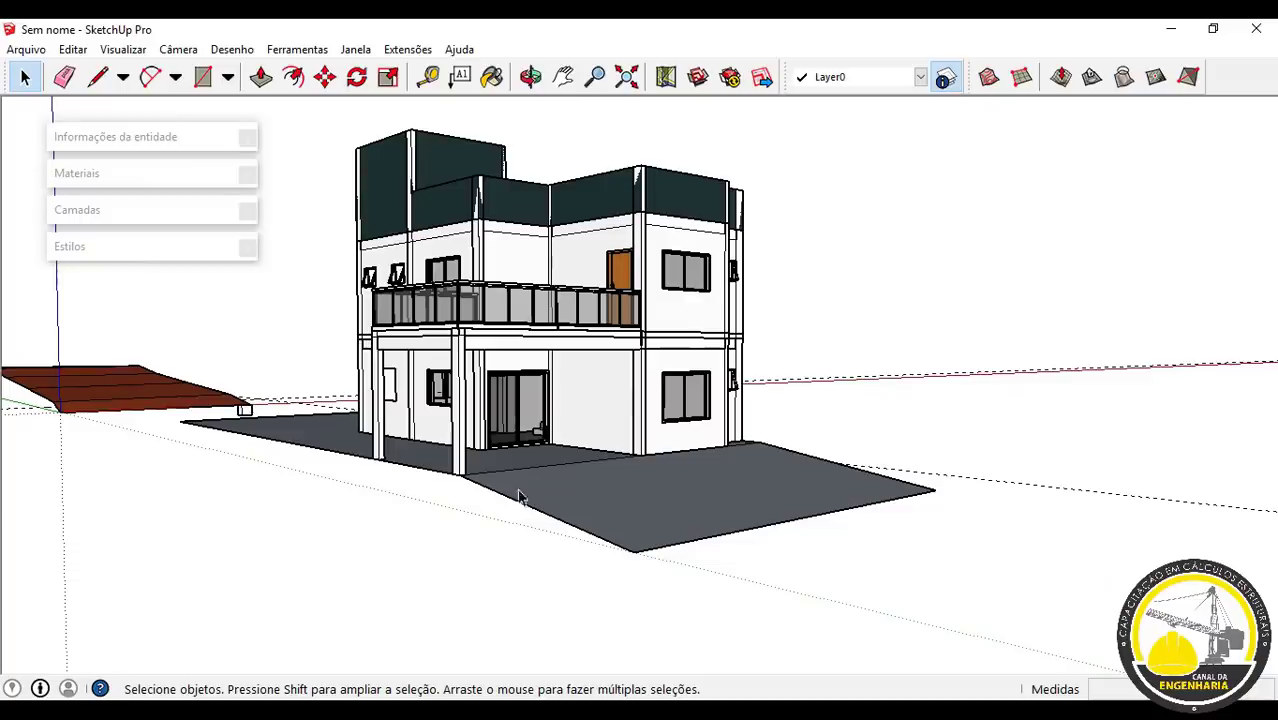
Step: Examine the open strip of the level base beside and behind the house along the balcony side
middle_drag(425, 496, 1045, 524)
scroll(685, 465, up, 3)
scroll(688, 498, down, 3)
shift+middle_drag(460, 378, 590, 612)
shift+middle_drag(1005, 558, 593, 577)
scroll(789, 450, up, 5)
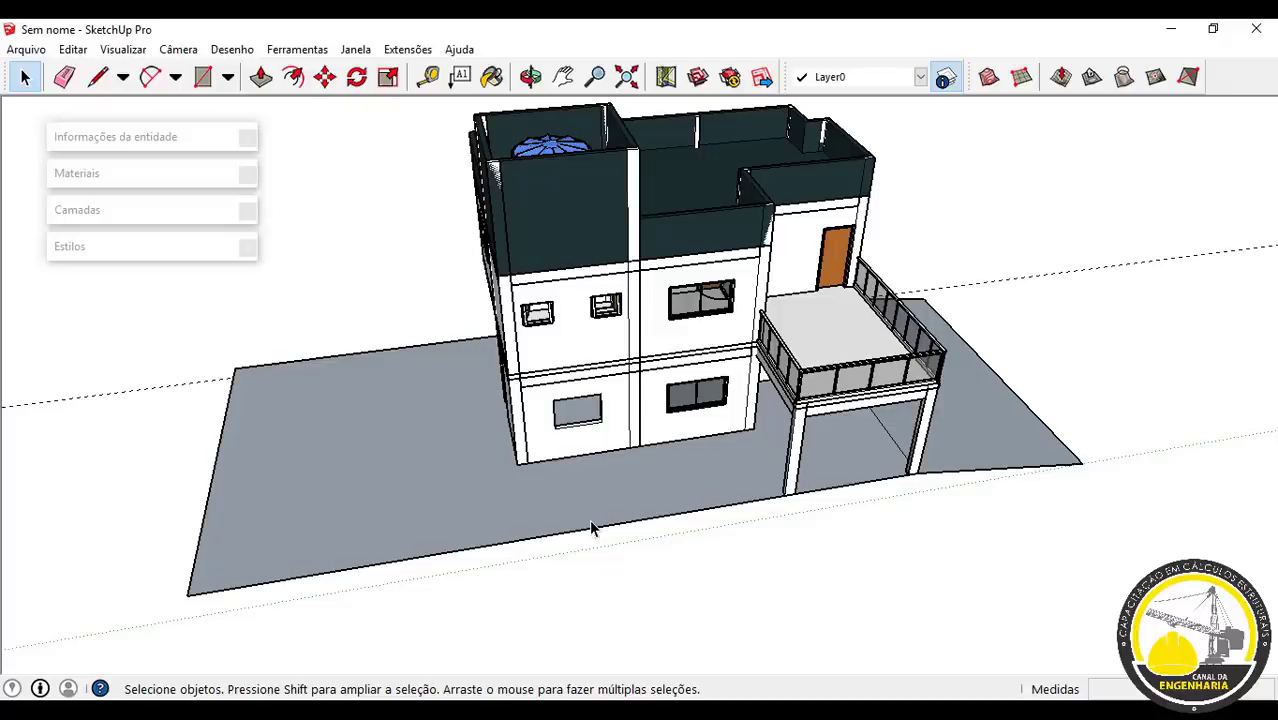
scroll(681, 488, up, 3)
middle_drag(775, 489, 640, 390)
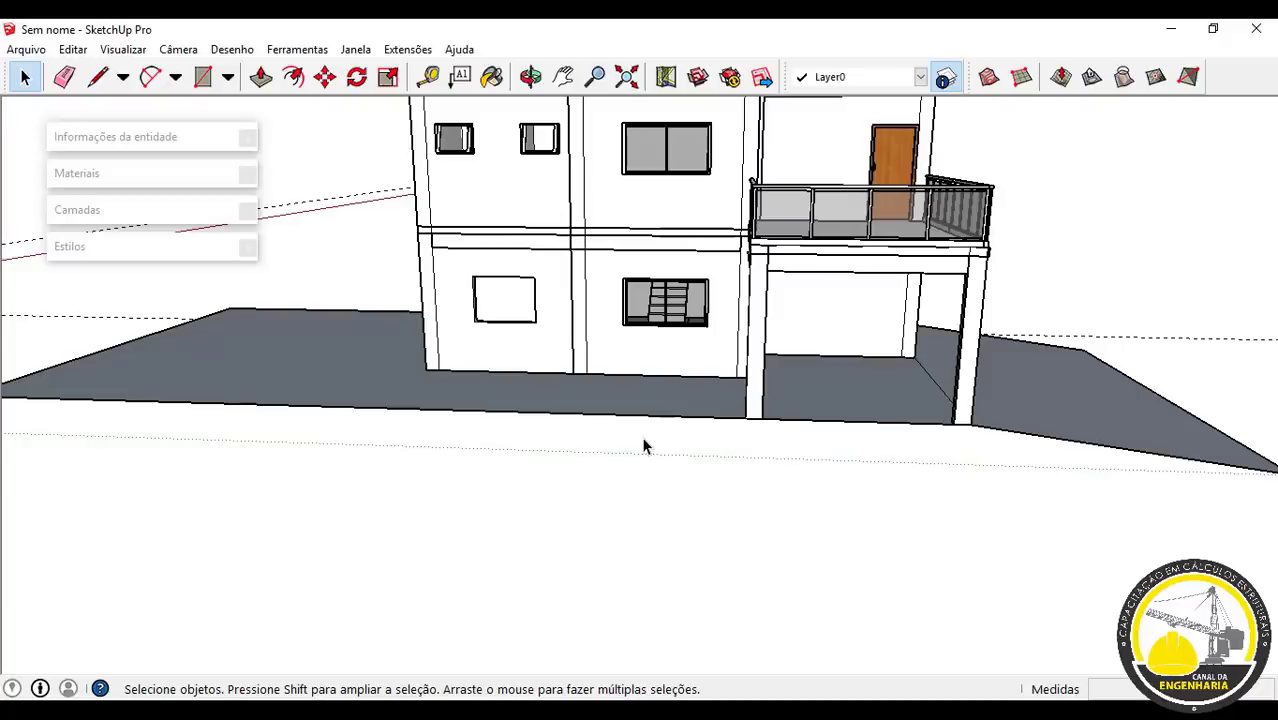
scroll(643, 446, down, 3)
mouse_move(636, 479)
middle_down()
mouse_move(642, 499)
mouse_move(777, 530)
middle_up()
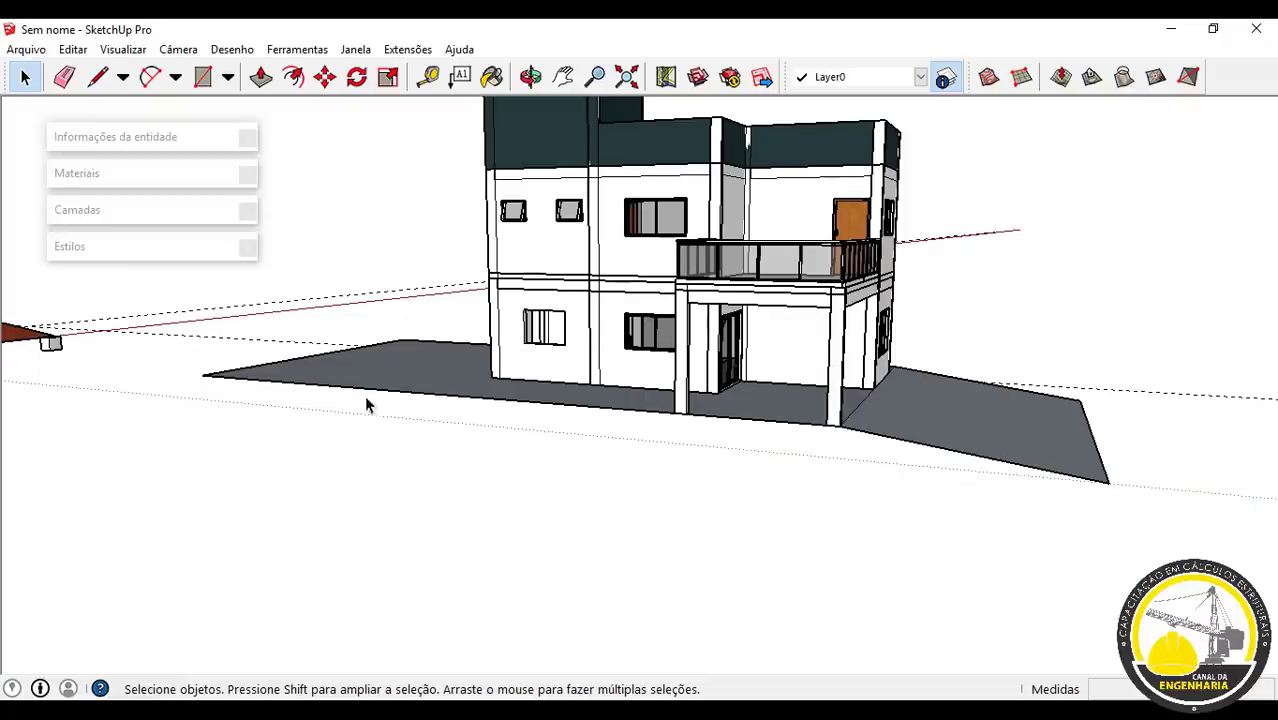
middle_drag(365, 405, 454, 476)
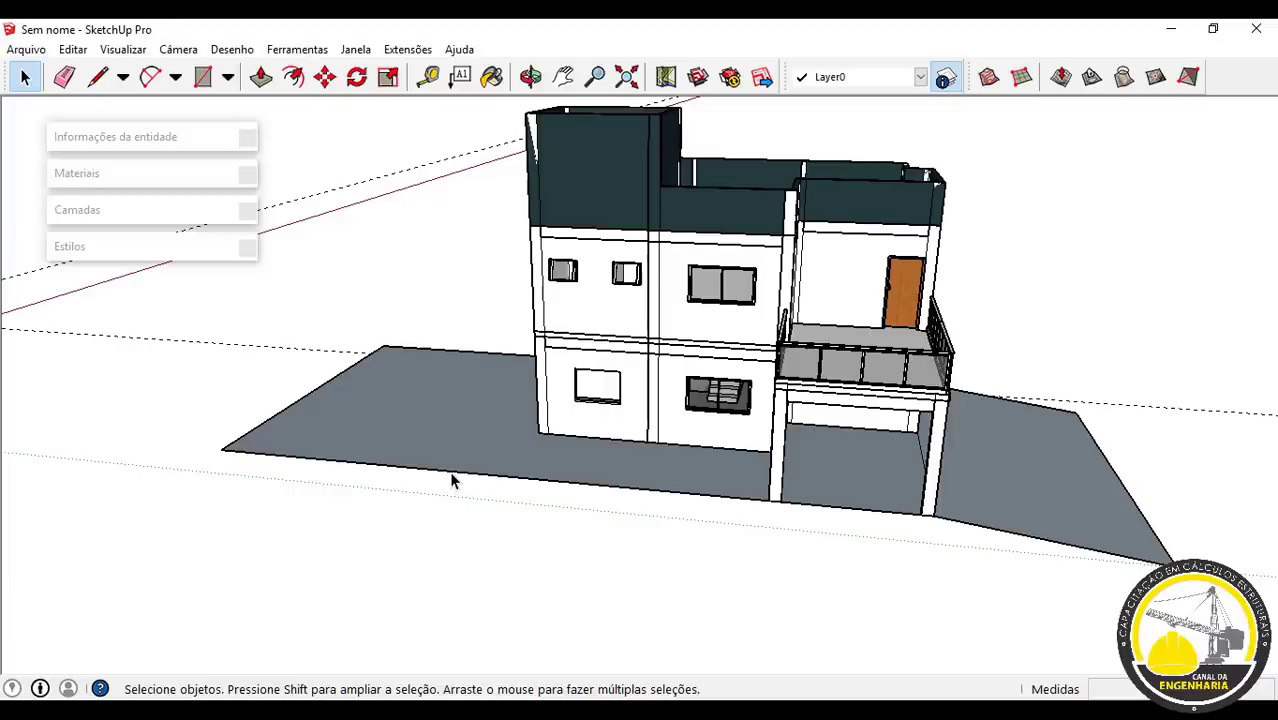
Step: Compare the house on its leveled base with the original sloped terrain in one overall view
scroll(480, 473, down, 4)
middle_drag(665, 485, 351, 562)
shift+middle_drag(491, 479, 548, 478)
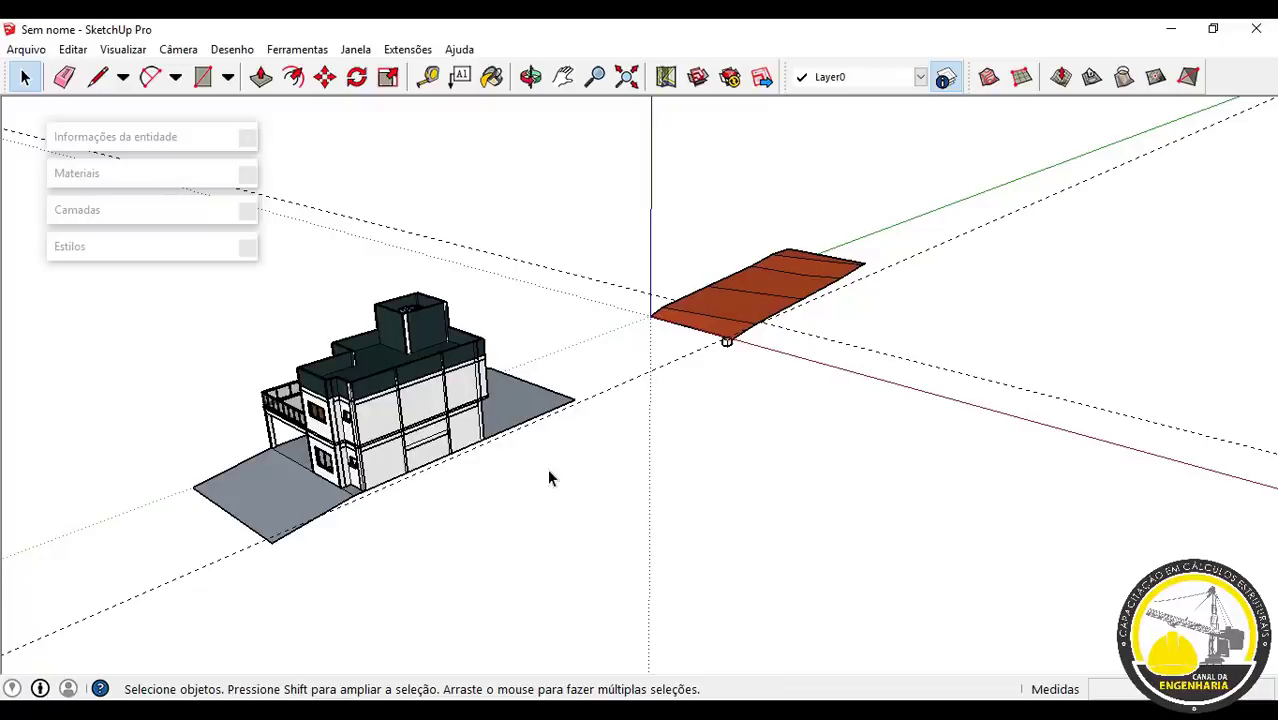
scroll(551, 477, down, 3)
mouse_move(690, 476)
middle_down()
mouse_move(807, 479)
mouse_move(757, 518)
middle_up()
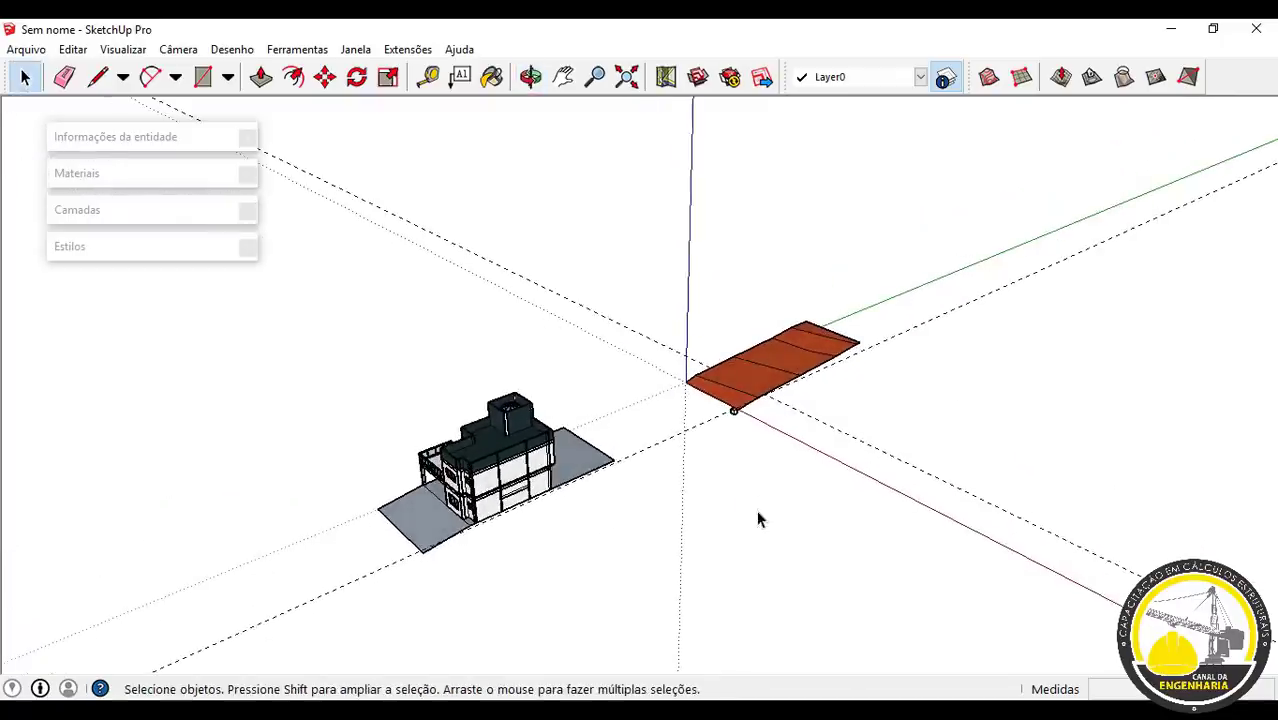
scroll(757, 518, up, 2)
middle_drag(759, 516, 637, 412)
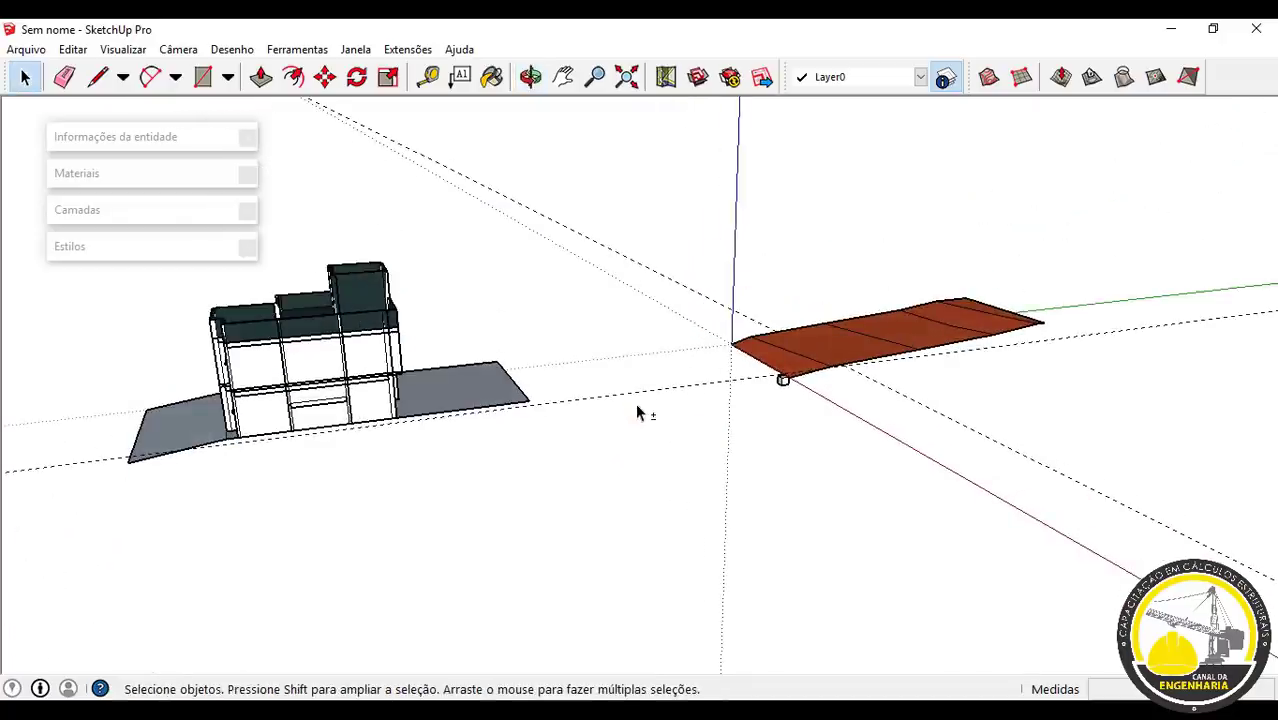